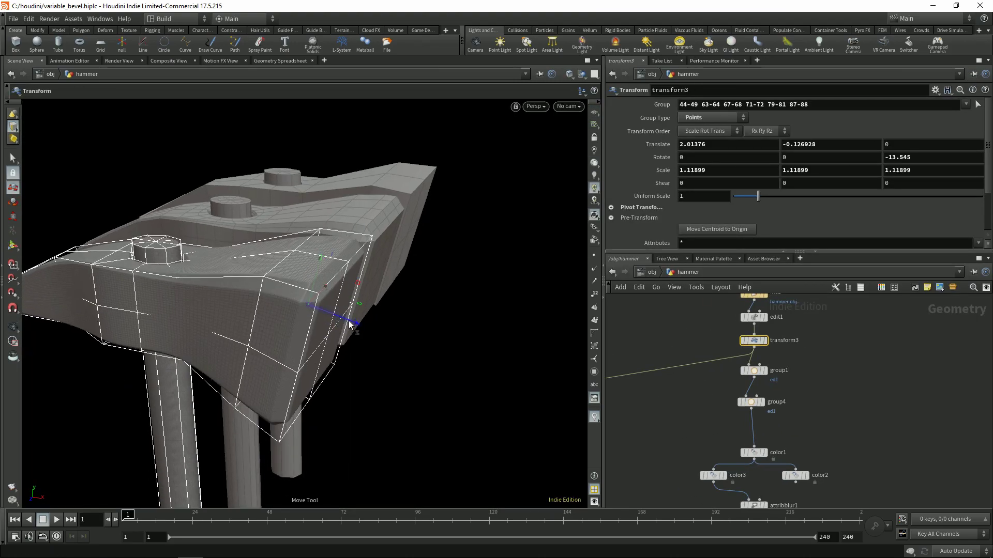
Step: Tilt part of the hammer head with two rotations of the rotate handle
{"action": "left_click_drag", "start_coordinate": [343, 311], "coordinate": [332, 249]}
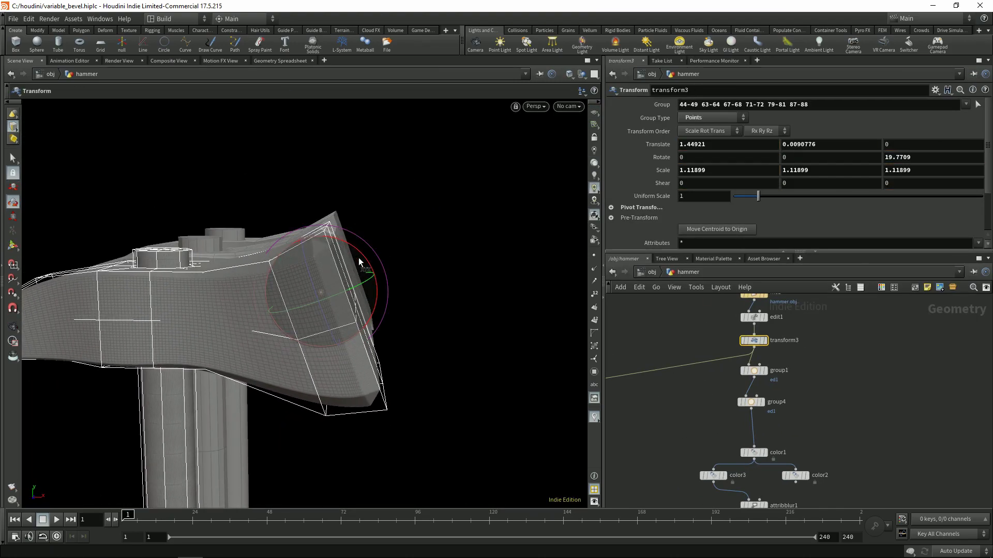
{"action": "left_click_drag", "start_coordinate": [359, 258], "coordinate": [374, 271]}
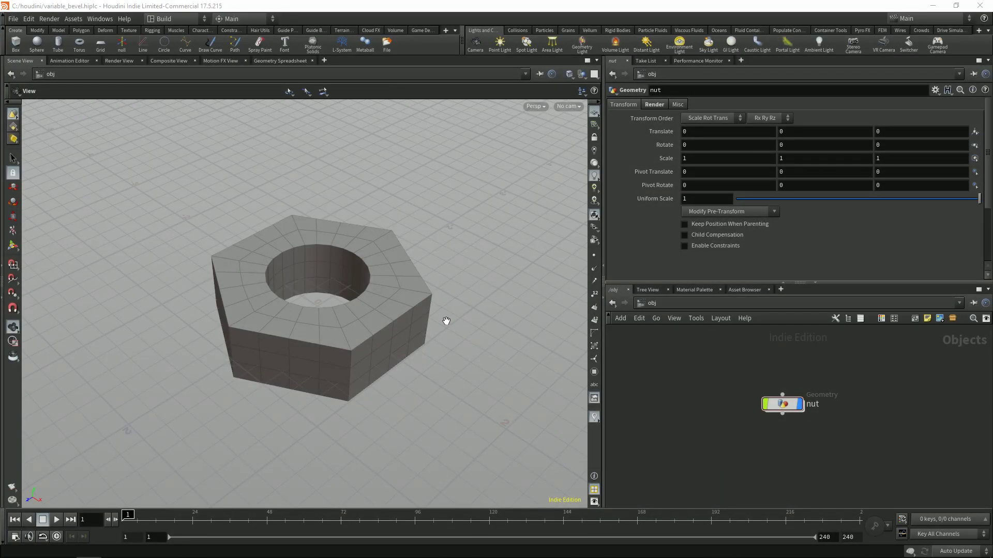
Step: Inside the nut object, create a Group Create node (group1) beside file1
{"action": "left_click_drag", "start_coordinate": [394, 296], "coordinate": [453, 315]}
{"action": "double_click", "coordinate": [785, 406]}
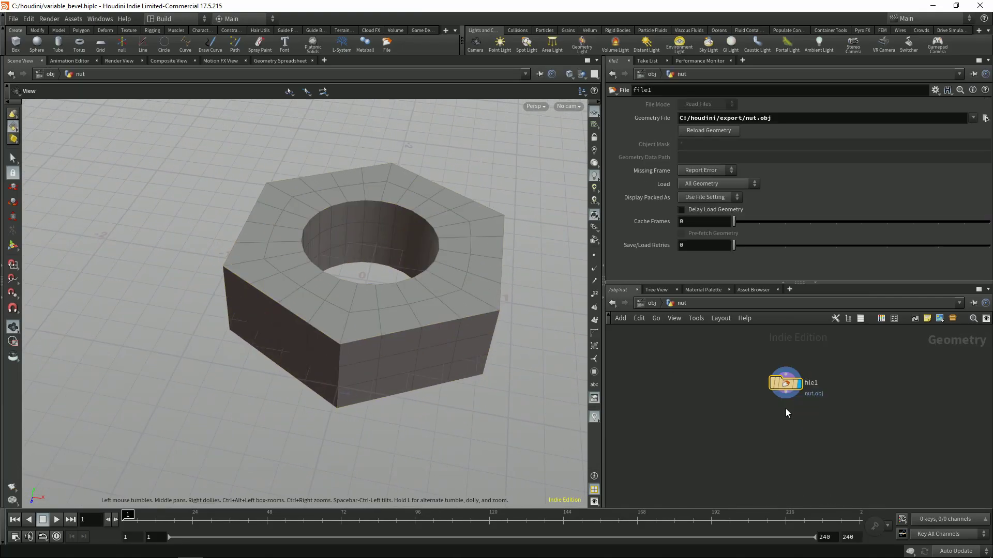
{"action": "key", "text": "Tab"}
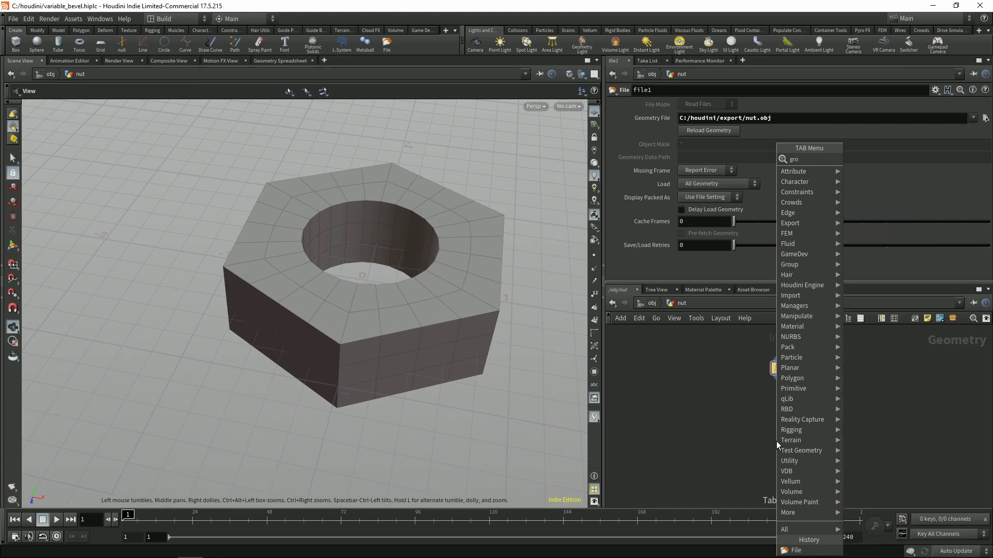
{"action": "type", "text": "group"}
{"action": "key", "text": "Return"}
Step: Place group1 under file1, wire file1 into it and display it
{"action": "left_click", "coordinate": [777, 441]}
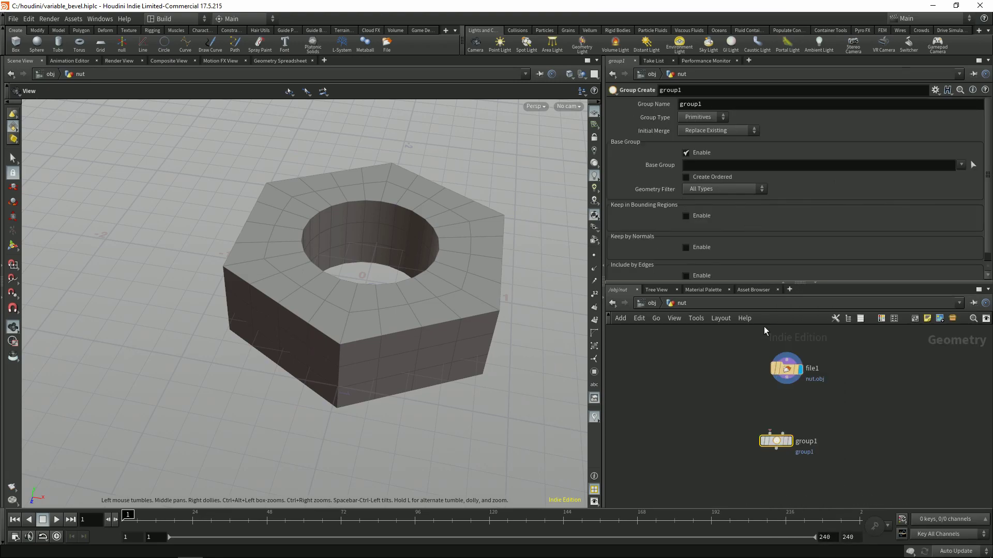
{"action": "left_click_drag", "start_coordinate": [785, 383], "coordinate": [760, 400]}
{"action": "left_click", "coordinate": [774, 400]}
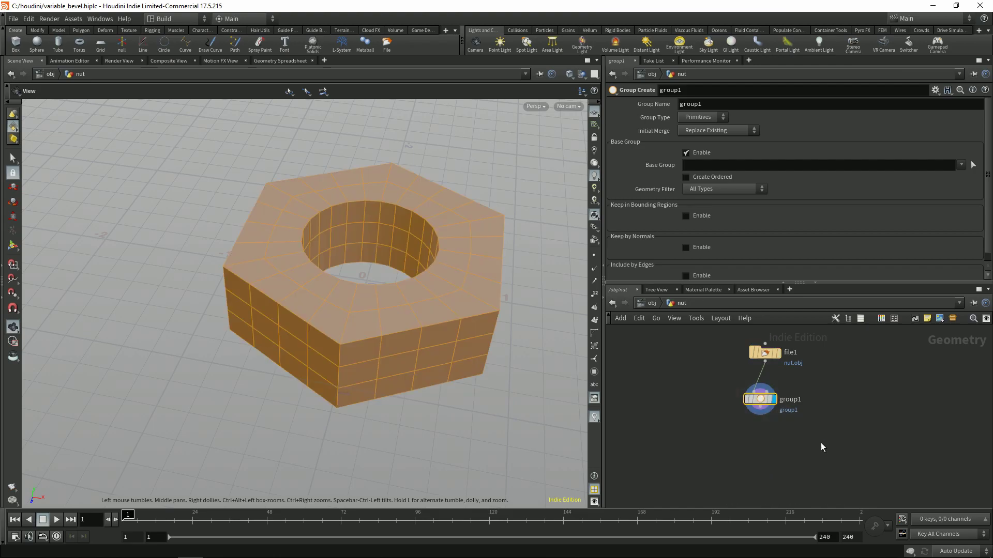
Step: Name the group ed1, make it an Edges group, and include edges above Min Edge Angle 20
{"action": "left_click", "coordinate": [731, 103]}
{"action": "type", "text": "ed1"}
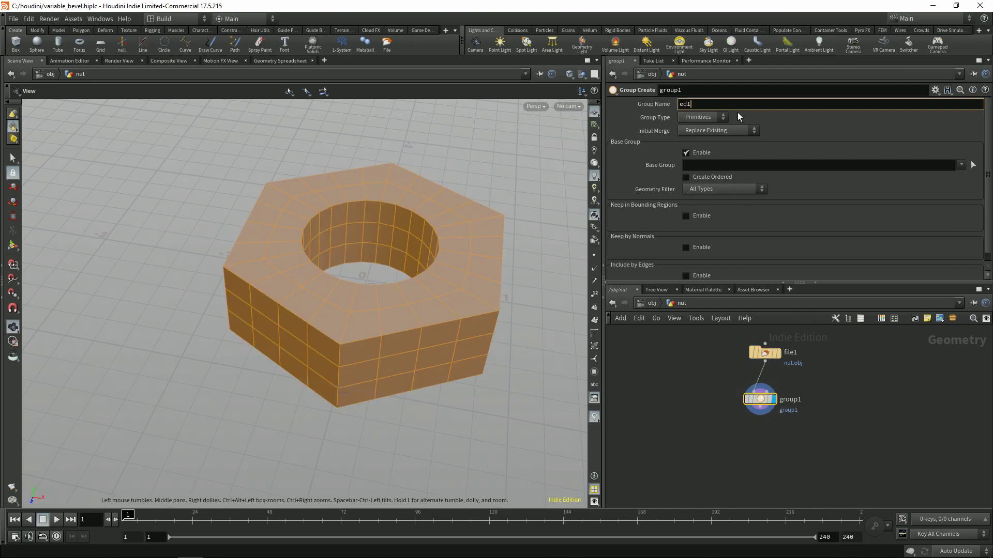
{"action": "key", "text": "Return"}
{"action": "left_click", "coordinate": [702, 118]}
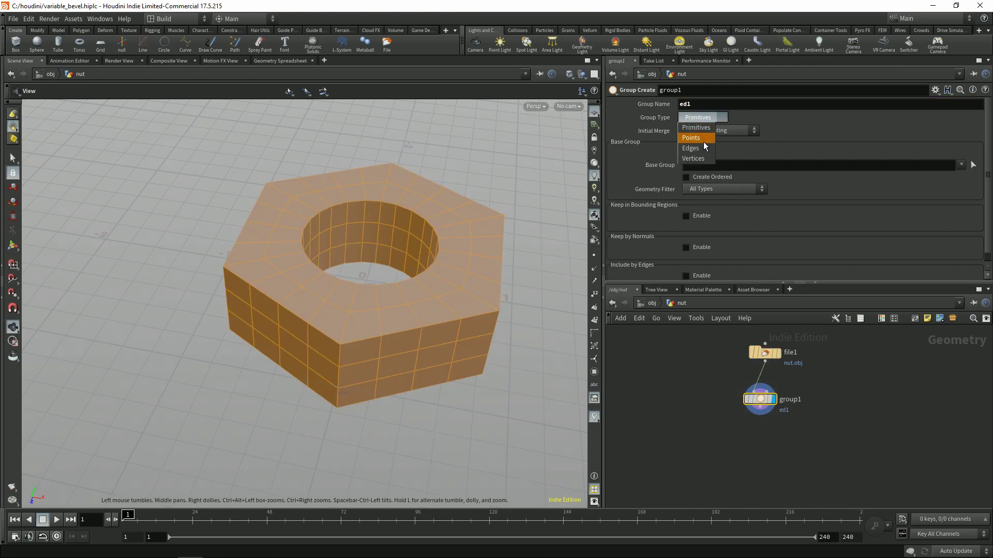
{"action": "left_click", "coordinate": [699, 150]}
{"action": "left_click", "coordinate": [707, 239]}
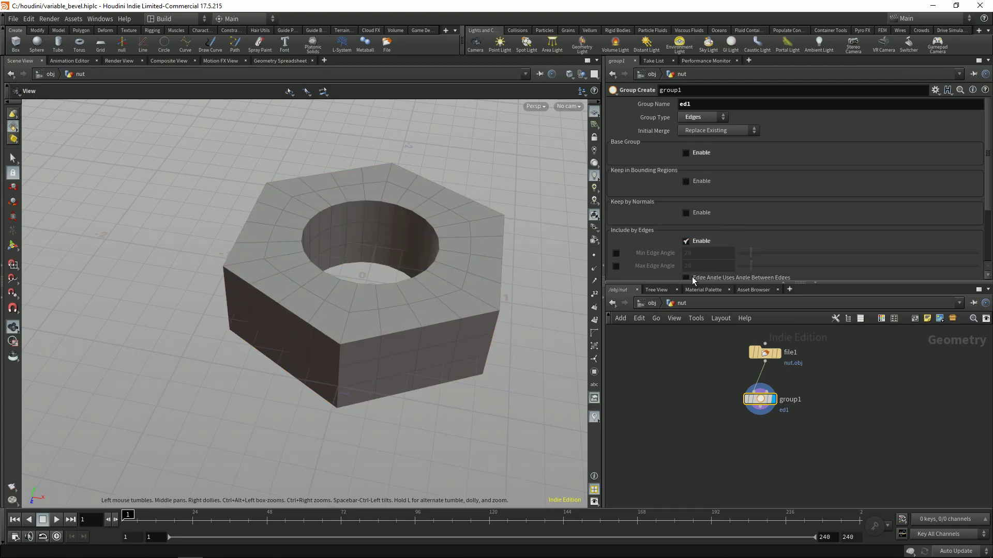
{"action": "left_click", "coordinate": [617, 254]}
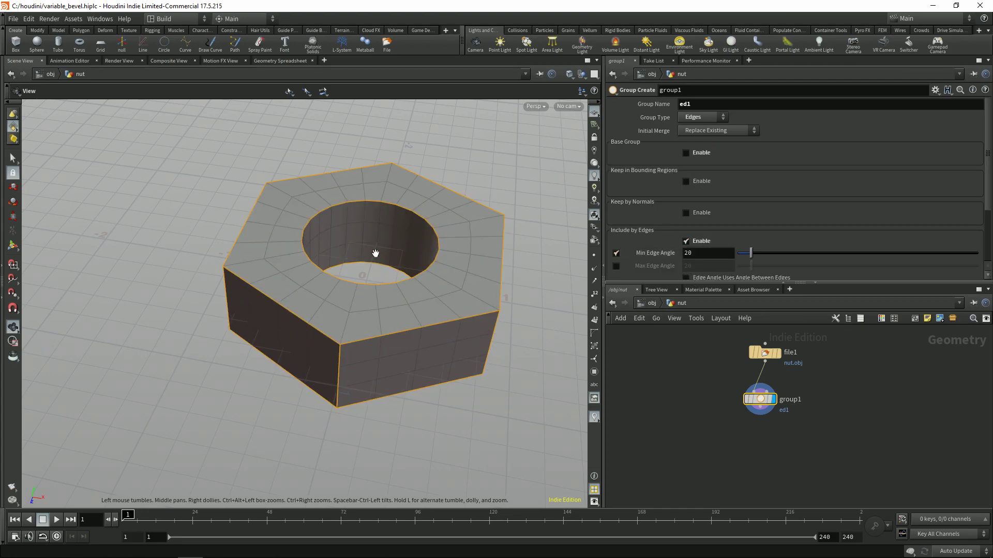
{"action": "left_click_drag", "start_coordinate": [375, 253], "coordinate": [412, 235]}
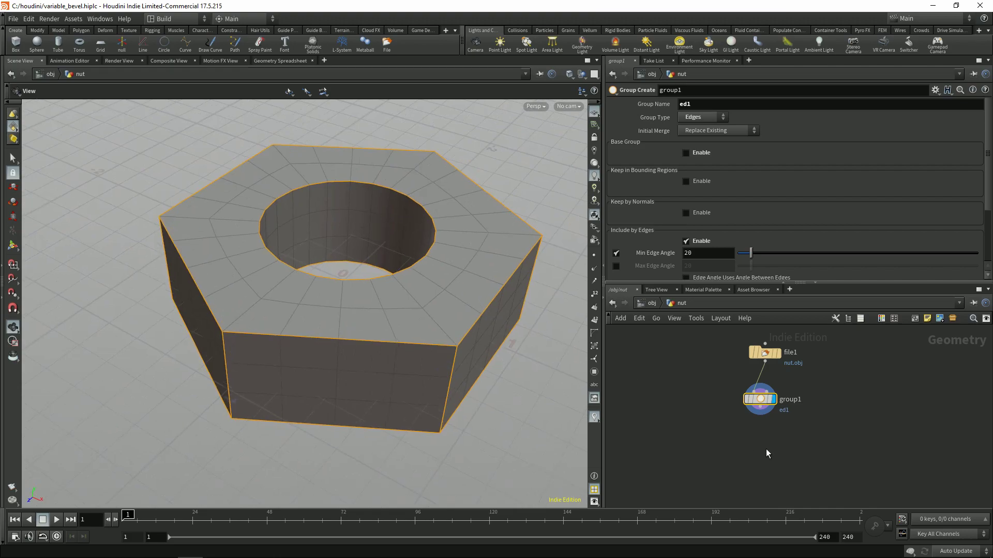
Step: Add a PolyBevel node (polybevel1) under group1 and display it
{"action": "key", "text": "Tab"}
{"action": "type", "text": "bev"}
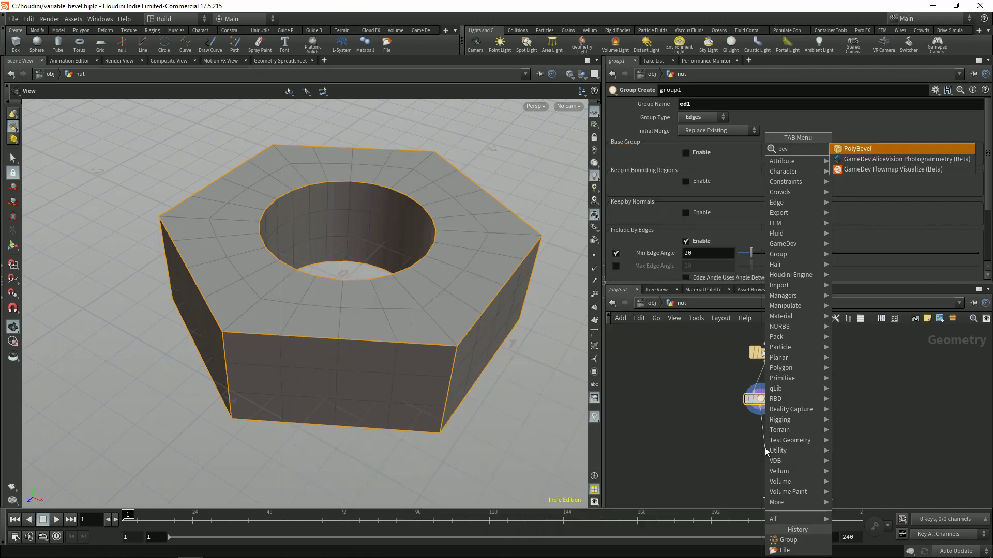
{"action": "key", "text": "Return"}
{"action": "left_click", "coordinate": [765, 448]}
{"action": "key", "text": "r"}
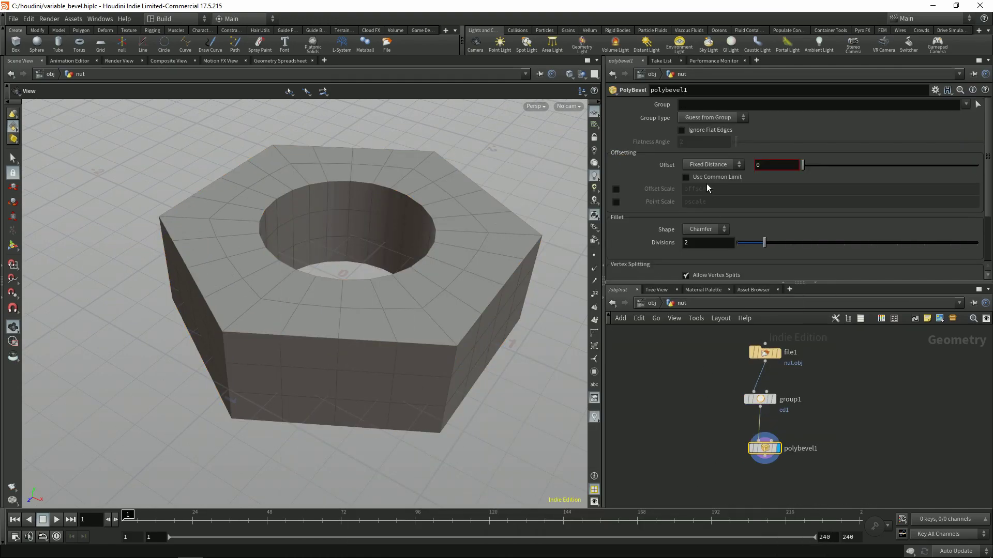
Step: Bevel group ed1 at Offset 0.047 with Round shape, vertex splits off, shaded without wireframe
{"action": "left_click", "coordinate": [965, 104]}
{"action": "left_click", "coordinate": [970, 117]}
{"action": "mouse_move", "coordinate": [806, 166]}
{"action": "left_mouse_down"}
{"action": "mouse_move", "coordinate": [819, 165]}
{"action": "mouse_move", "coordinate": [811, 164]}
{"action": "left_mouse_up"}
{"action": "left_click", "coordinate": [707, 230]}
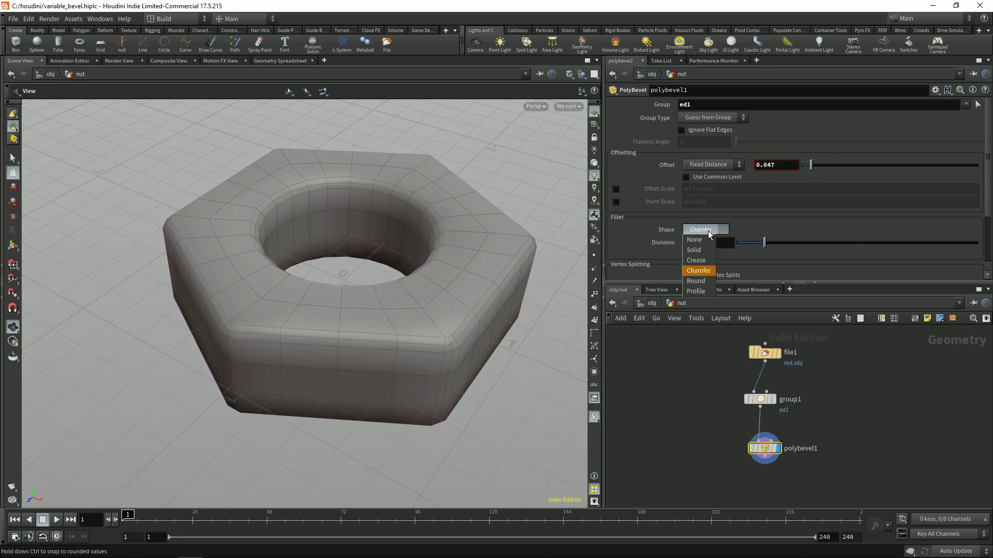
{"action": "left_click", "coordinate": [696, 280]}
{"action": "left_click_drag", "start_coordinate": [476, 348], "coordinate": [373, 254]}
{"action": "left_click_drag", "start_coordinate": [812, 282], "coordinate": [760, 305]}
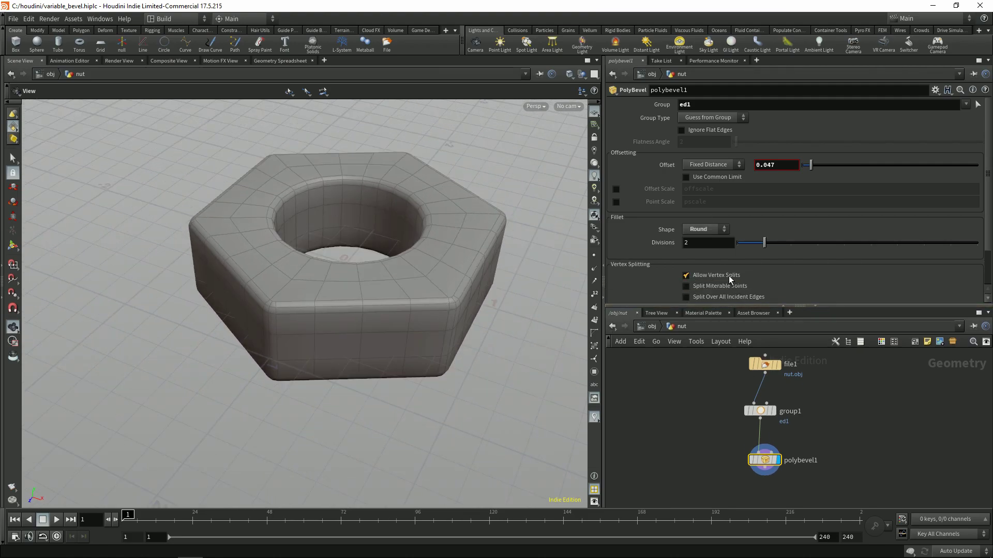
{"action": "left_click_drag", "start_coordinate": [317, 300], "coordinate": [315, 288]}
{"action": "key", "text": "shift+w"}
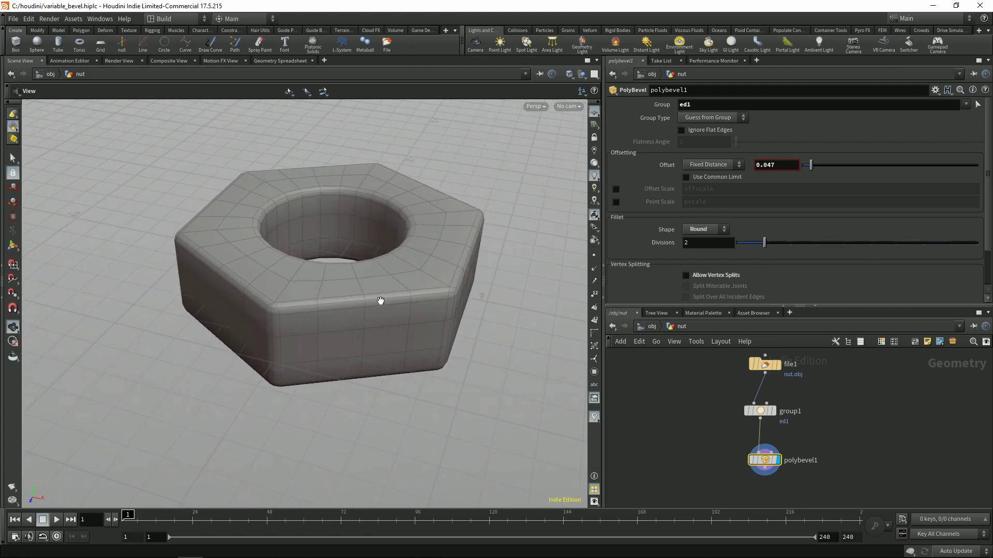
{"action": "mouse_move", "coordinate": [428, 288]}
{"action": "left_mouse_down"}
{"action": "mouse_move", "coordinate": [359, 304]}
{"action": "mouse_move", "coordinate": [414, 261]}
{"action": "left_mouse_up"}
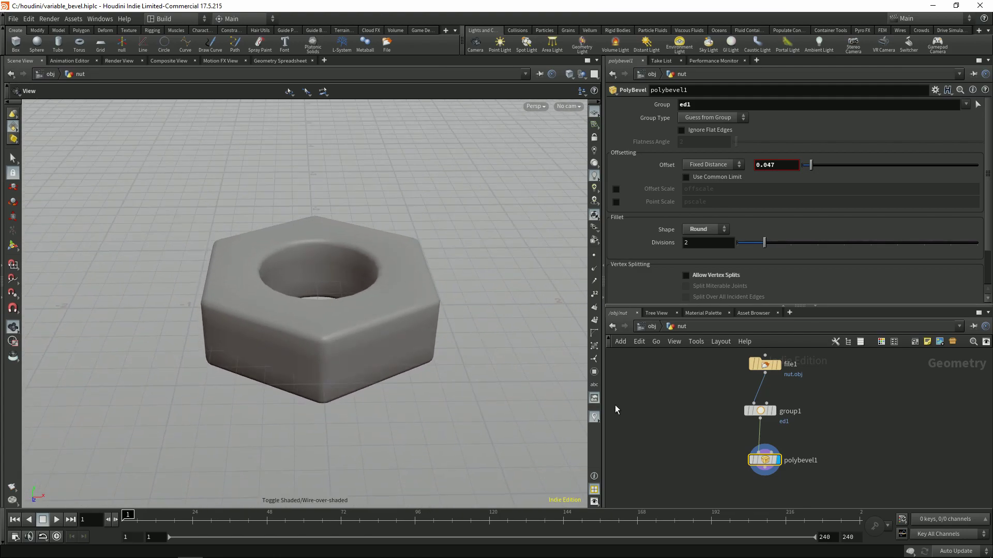
Step: Add a Normal node (normal1) under polybevel1 and display its smoothed result
{"action": "key", "text": "Tab"}
{"action": "type", "text": "normal"}
{"action": "key", "text": "Return"}
{"action": "left_click", "coordinate": [727, 477]}
{"action": "middle_click_drag", "start_coordinate": [727, 481], "coordinate": [735, 381]}
{"action": "left_click_drag", "start_coordinate": [725, 421], "coordinate": [742, 445]}
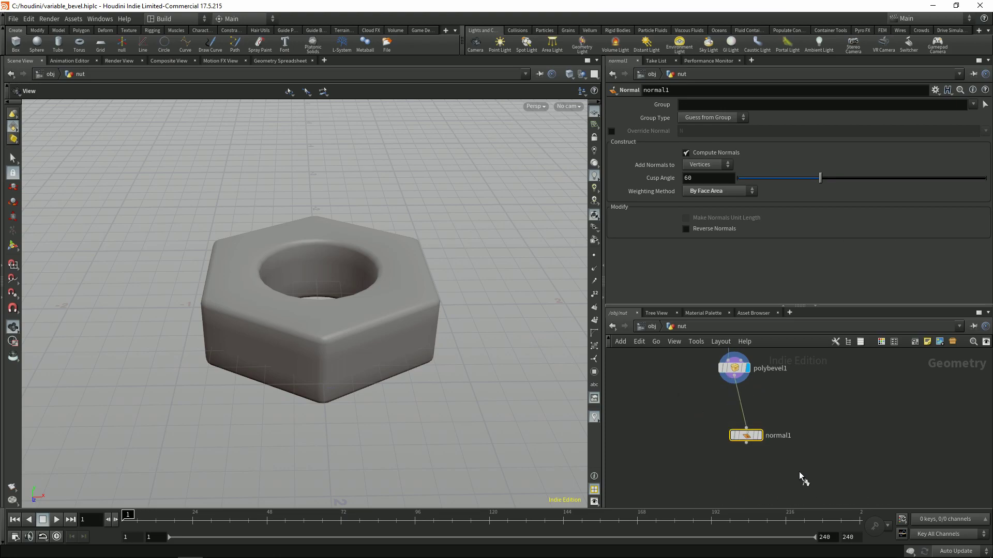
{"action": "key", "text": "r"}
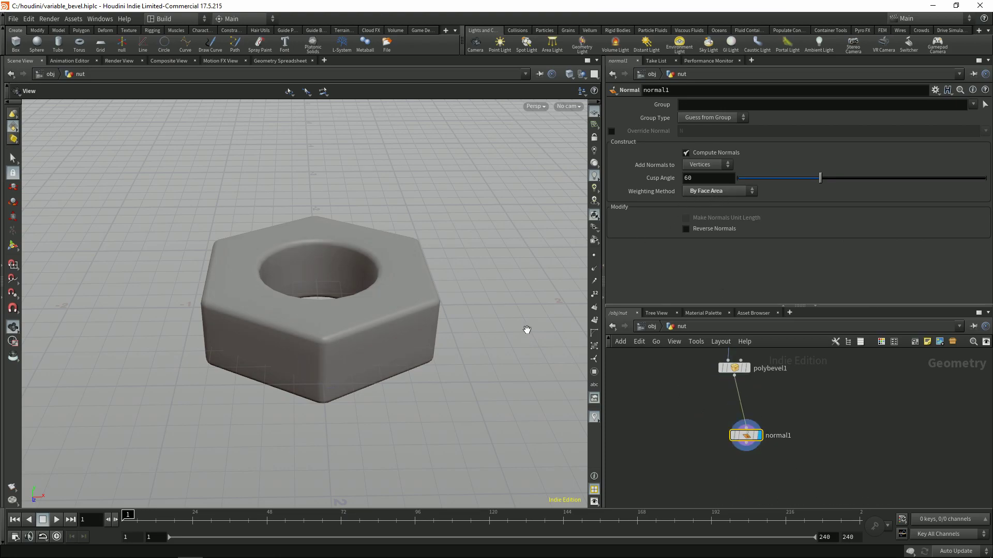
{"action": "mouse_move", "coordinate": [422, 318]}
{"action": "left_mouse_down"}
{"action": "mouse_move", "coordinate": [364, 333]}
{"action": "mouse_move", "coordinate": [328, 294]}
{"action": "mouse_move", "coordinate": [361, 332]}
{"action": "mouse_move", "coordinate": [384, 268]}
{"action": "mouse_move", "coordinate": [406, 313]}
{"action": "left_mouse_up"}
Step: Frame the node chain and move the bevel and normal nodes down for room
{"action": "middle_click_drag", "start_coordinate": [721, 454], "coordinate": [729, 491]}
{"action": "scroll", "coordinate": [690, 406], "scroll_direction": "down", "scroll_amount": 2}
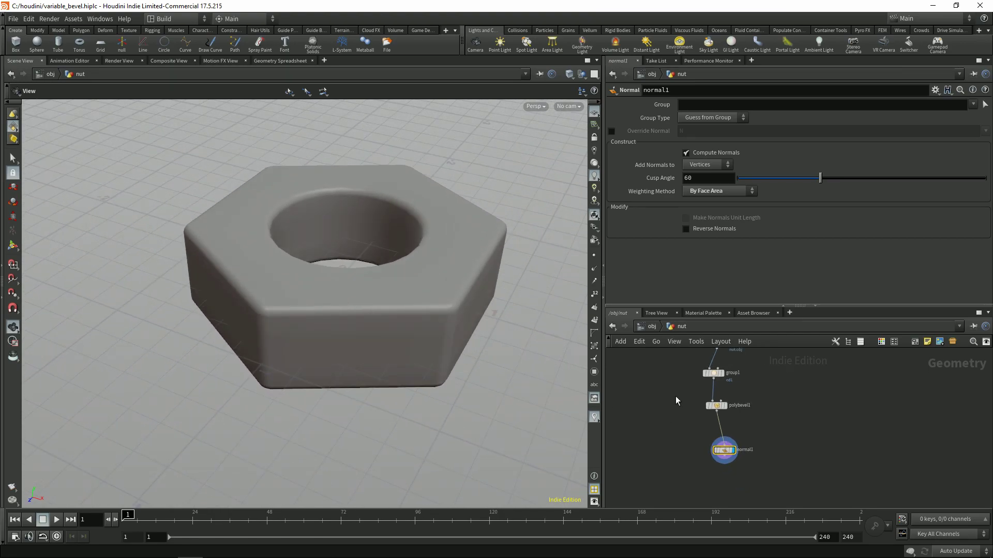
{"action": "left_click_drag", "start_coordinate": [683, 375], "coordinate": [748, 508]}
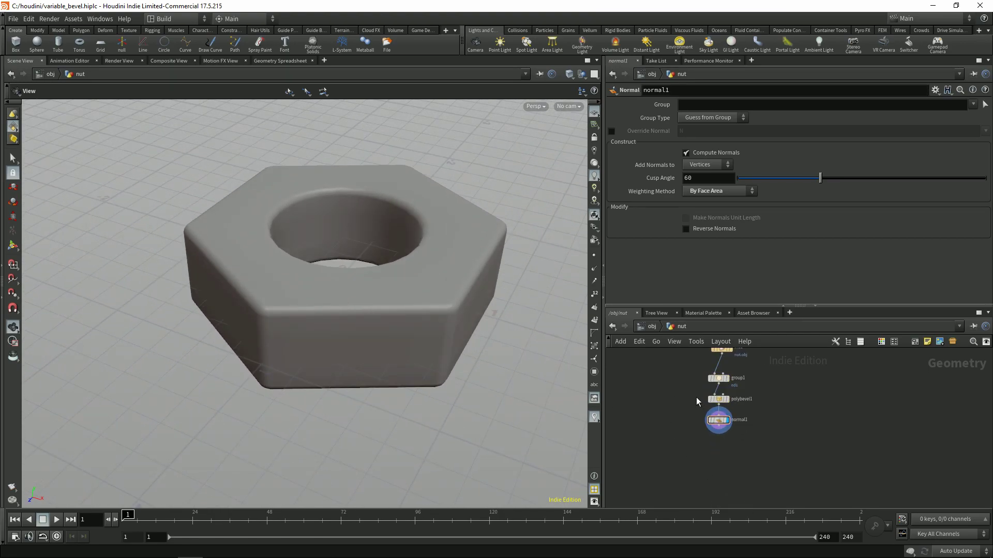
{"action": "left_click_drag", "start_coordinate": [721, 410], "coordinate": [721, 437]}
Step: Insert a Crease node (crease1) on the wire between group1 and polybevel1
{"action": "key", "text": "Tab"}
{"action": "type", "text": "cre"}
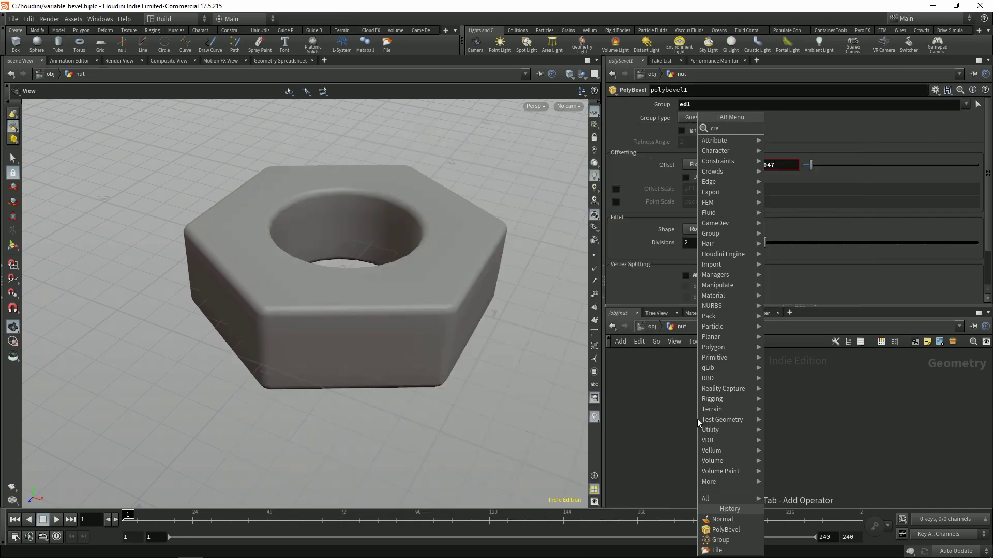
{"action": "key", "text": "Return"}
{"action": "left_click", "coordinate": [697, 419]}
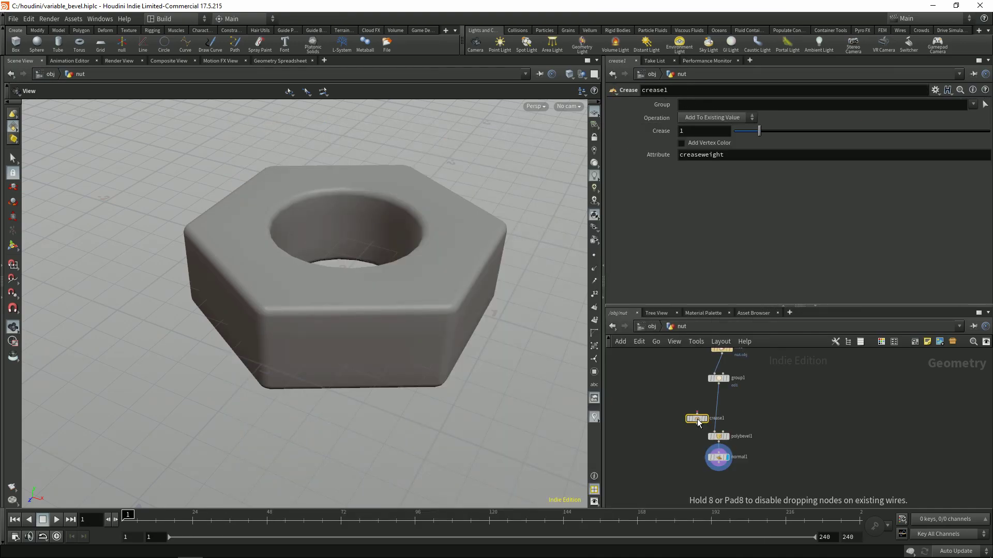
{"action": "left_click_drag", "start_coordinate": [703, 415], "coordinate": [715, 409]}
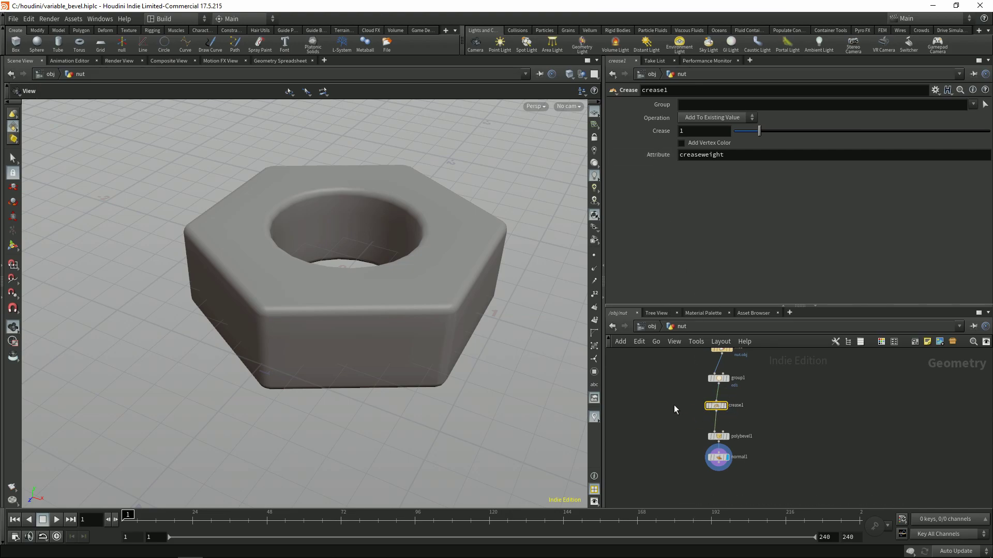
{"action": "scroll", "coordinate": [674, 405], "scroll_direction": "up", "scroll_amount": 2}
Step: Enable Offset Scale on polybevel1 and set crease1's attribute name to offscale
{"action": "left_click", "coordinate": [729, 444]}
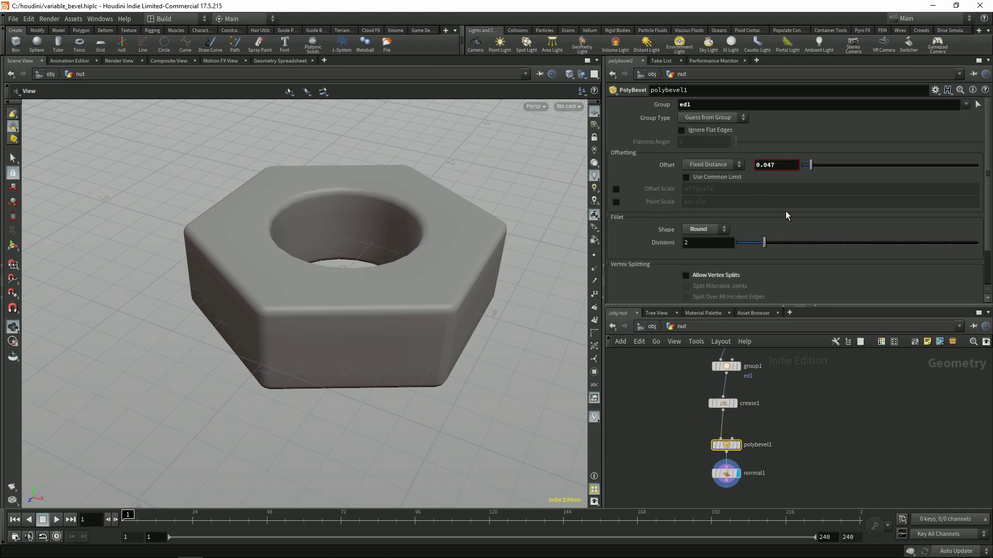
{"action": "left_click", "coordinate": [615, 190]}
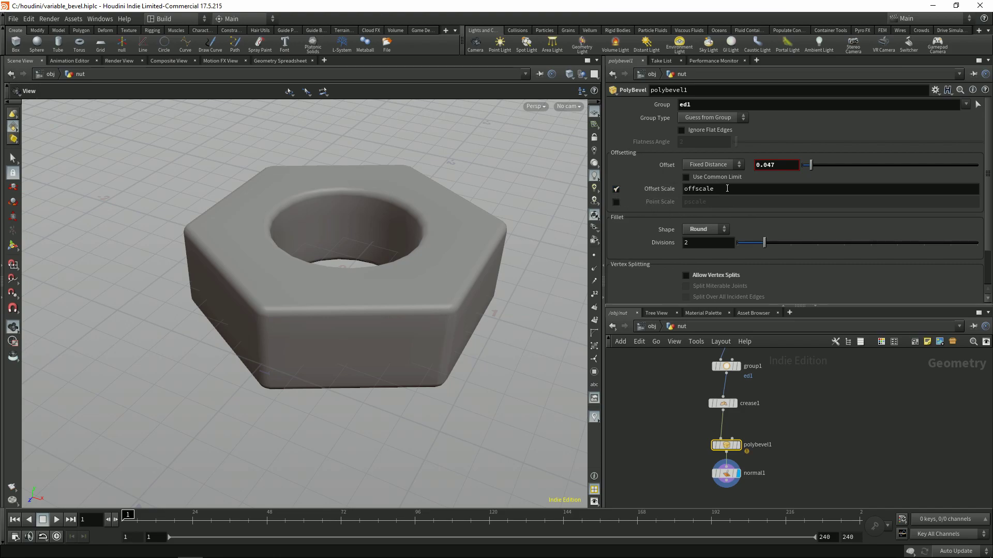
{"action": "left_click", "coordinate": [723, 403]}
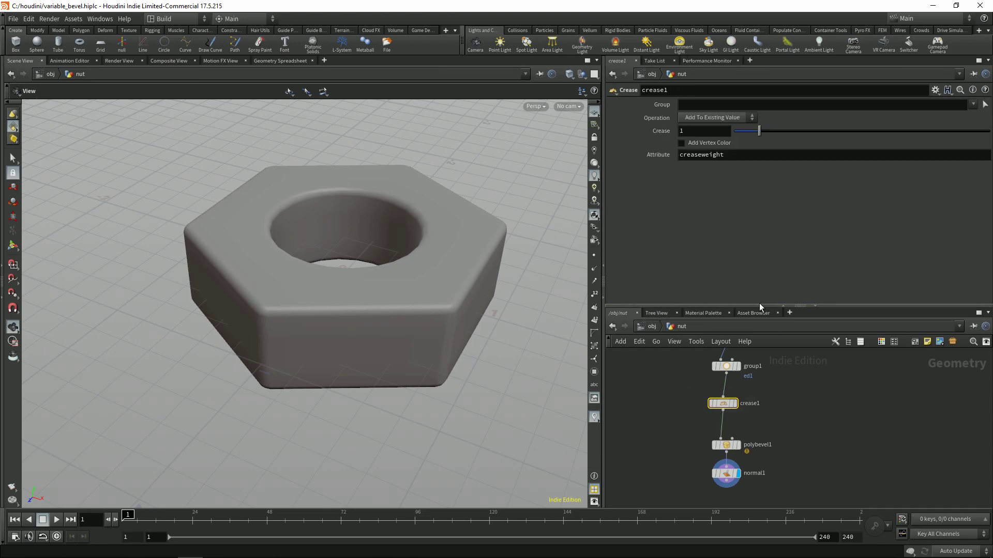
{"action": "double_click", "coordinate": [742, 155]}
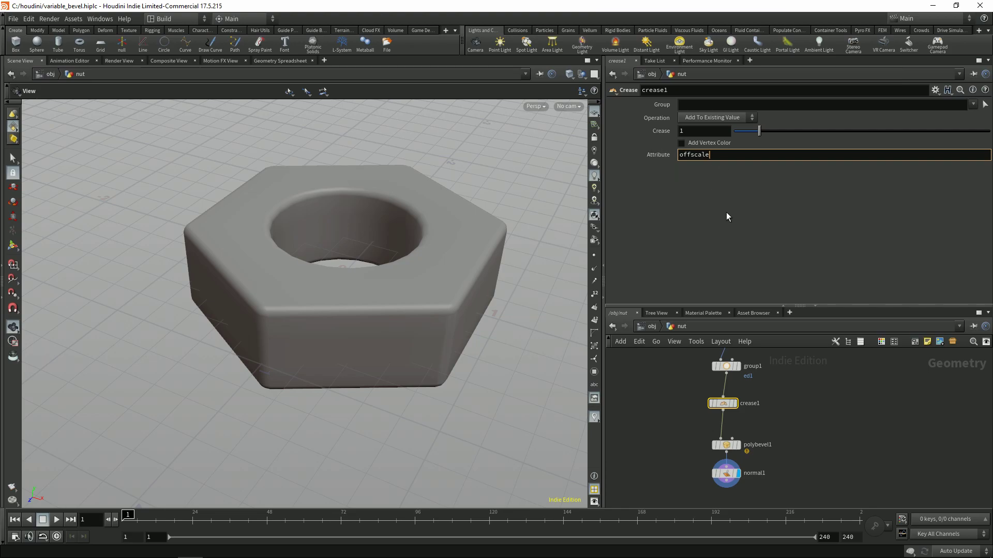
{"action": "key", "text": "Return"}
Step: Select the edge loop around the nut's inner hole as crease1's Group
{"action": "left_click", "coordinate": [984, 105]}
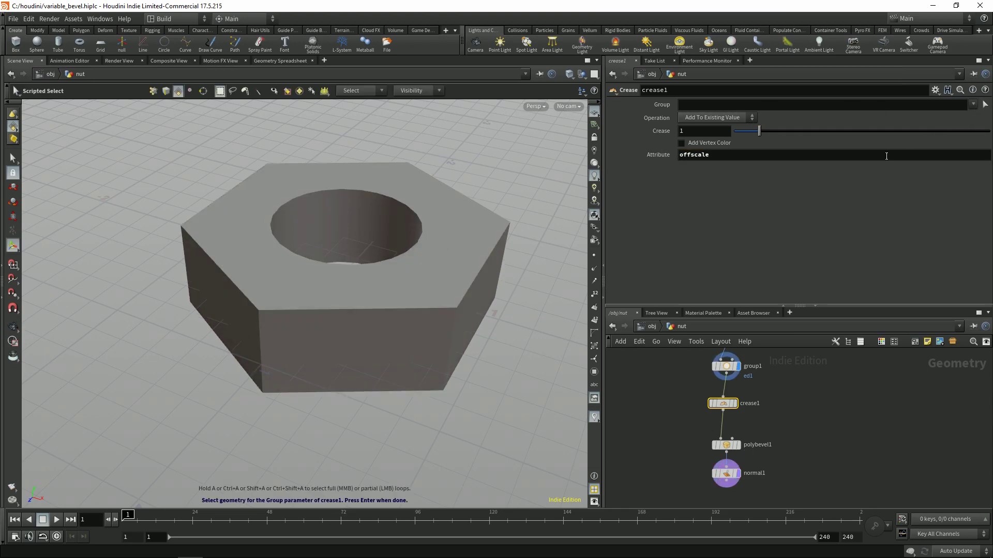
{"action": "left_click_drag", "start_coordinate": [353, 285], "coordinate": [452, 286], "text": "alt"}
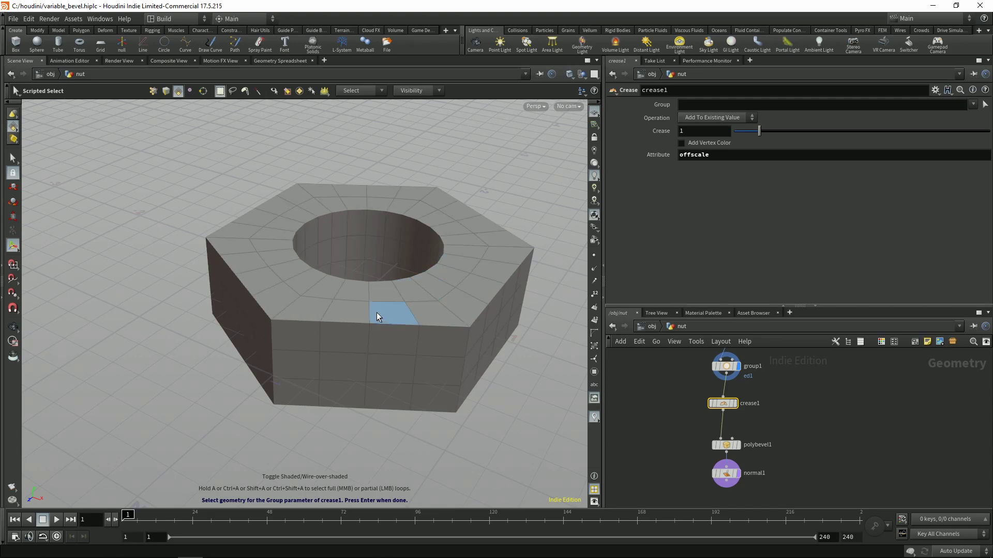
{"action": "key", "text": "3"}
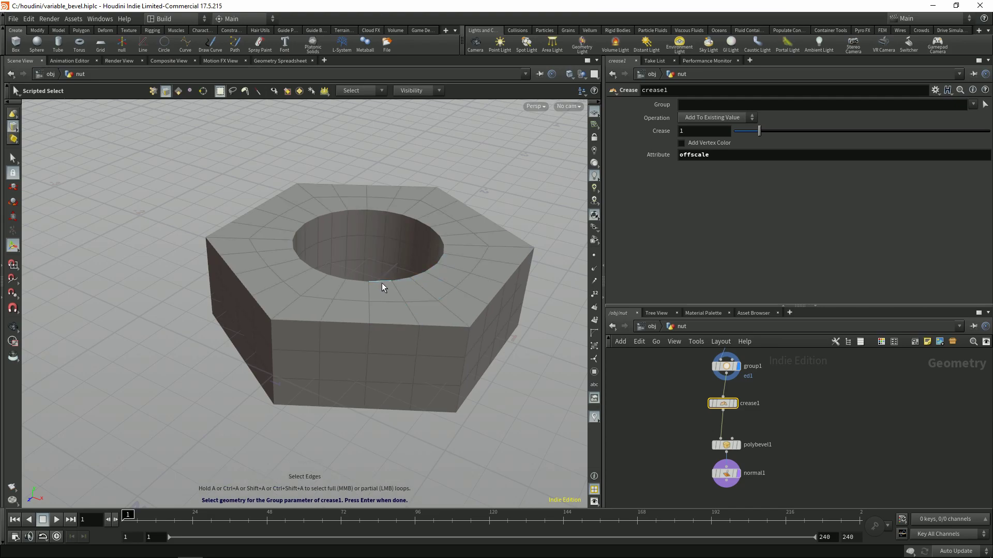
{"action": "double_click", "coordinate": [382, 284]}
{"action": "left_click_drag", "start_coordinate": [384, 283], "coordinate": [344, 316], "text": "alt"}
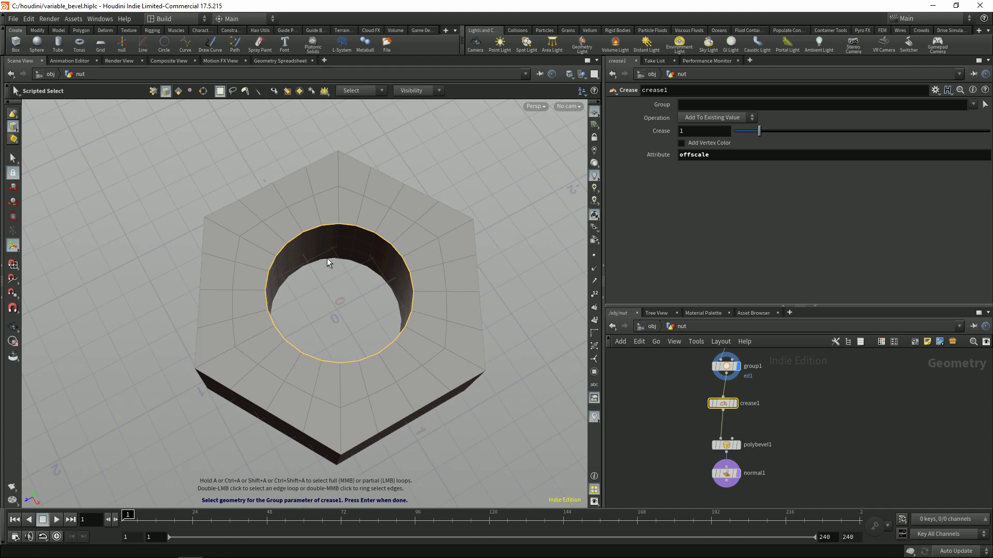
{"action": "key", "text": "Return"}
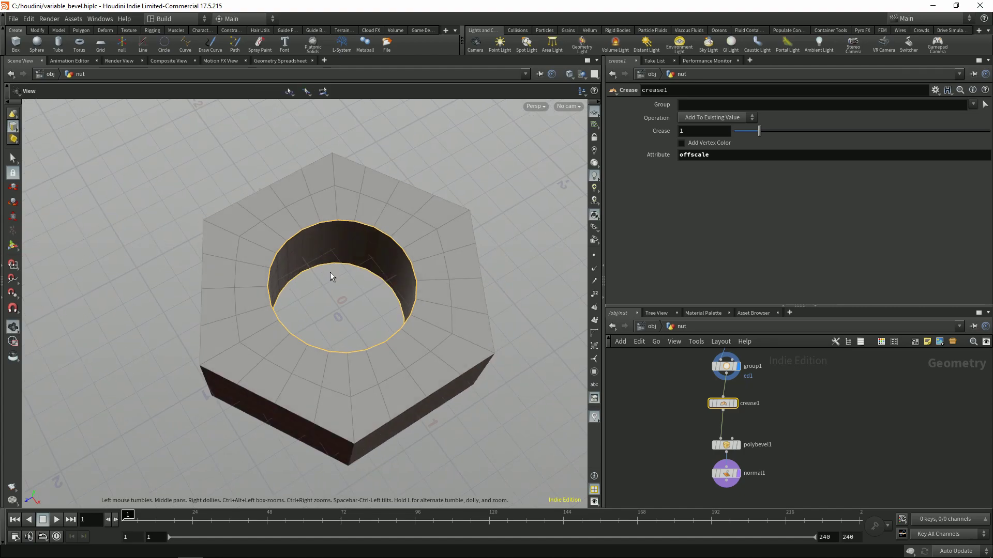
{"action": "left_click_drag", "start_coordinate": [330, 272], "coordinate": [357, 268]}
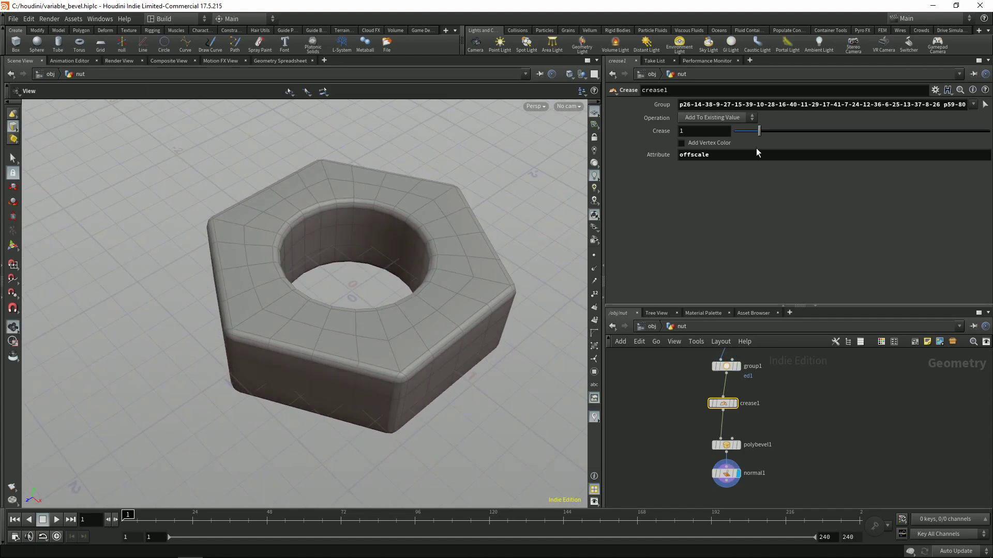
Step: Try crease values of 0.57 and 0.22 with the wireframe hidden
{"action": "mouse_move", "coordinate": [761, 132]}
{"action": "left_mouse_down"}
{"action": "mouse_move", "coordinate": [779, 131]}
{"action": "mouse_move", "coordinate": [752, 131]}
{"action": "left_mouse_up"}
{"action": "scroll", "coordinate": [574, 250], "scroll_direction": "up", "scroll_amount": 5}
{"action": "key", "text": "shift+w"}
{"action": "scroll", "coordinate": [536, 279], "scroll_direction": "up", "scroll_amount": 3}
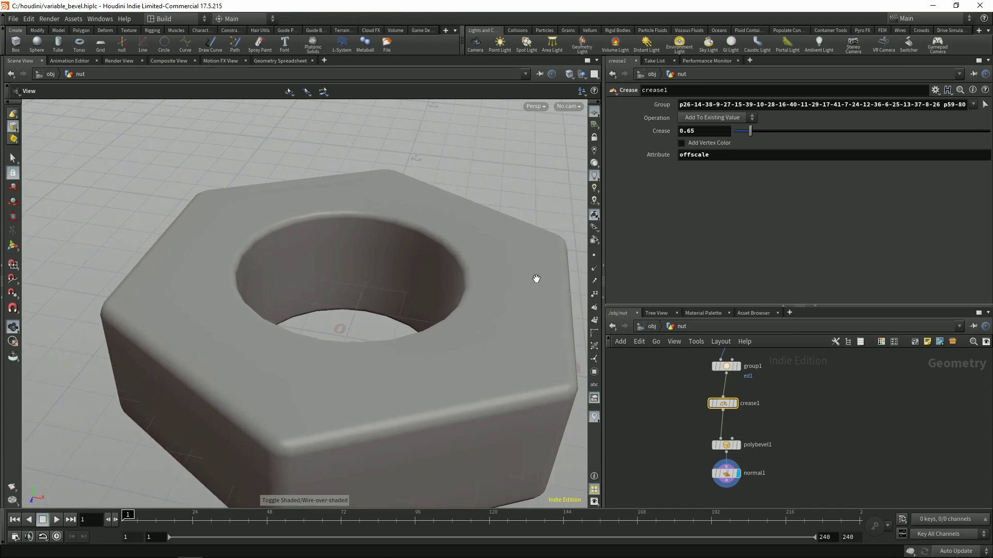
{"action": "scroll", "coordinate": [537, 279], "scroll_direction": "down", "scroll_amount": 4}
{"action": "left_click_drag", "start_coordinate": [751, 132], "coordinate": [780, 114]}
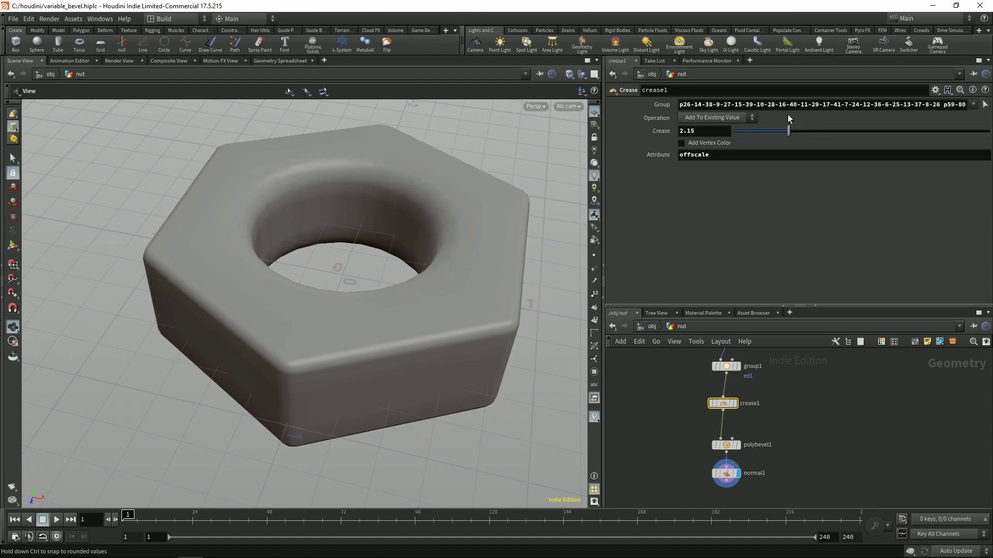
Step: Give polybevel1 4 divisions
{"action": "left_click", "coordinate": [716, 445]}
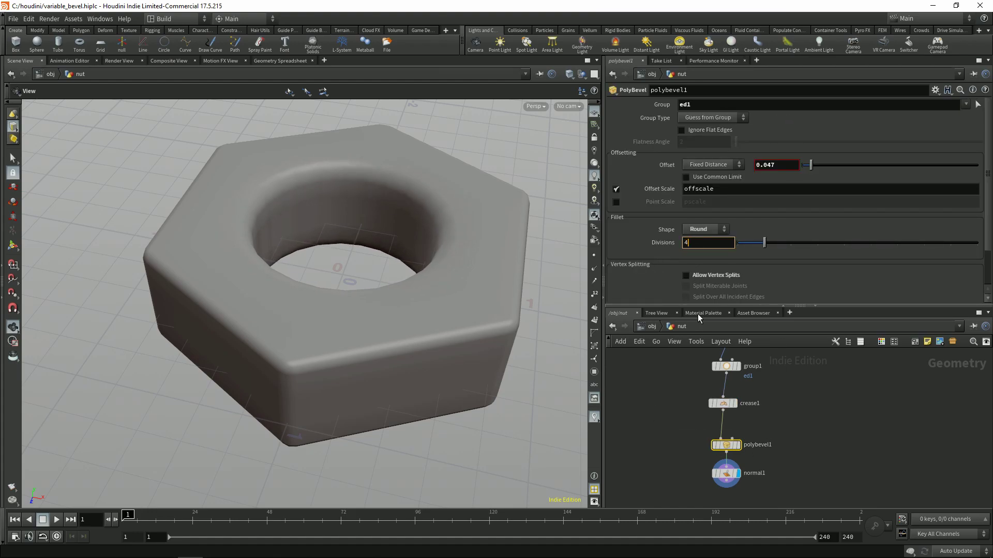
{"action": "type", "text": "4"}
{"action": "key", "text": "Return"}
Step: Set the crease value to 1.44 and inspect the widened hole bevel in wireframe
{"action": "left_click", "coordinate": [724, 403]}
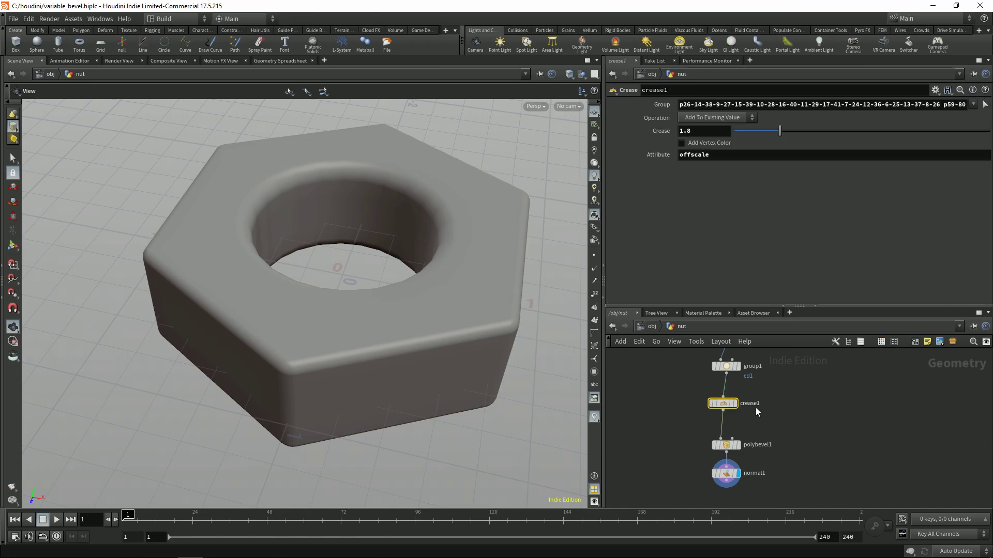
{"action": "mouse_move", "coordinate": [771, 133]}
{"action": "left_mouse_down"}
{"action": "mouse_move", "coordinate": [756, 132]}
{"action": "mouse_move", "coordinate": [771, 133]}
{"action": "left_mouse_up"}
{"action": "left_click_drag", "start_coordinate": [426, 312], "coordinate": [435, 316], "text": "alt"}
{"action": "key", "text": "shift+w"}
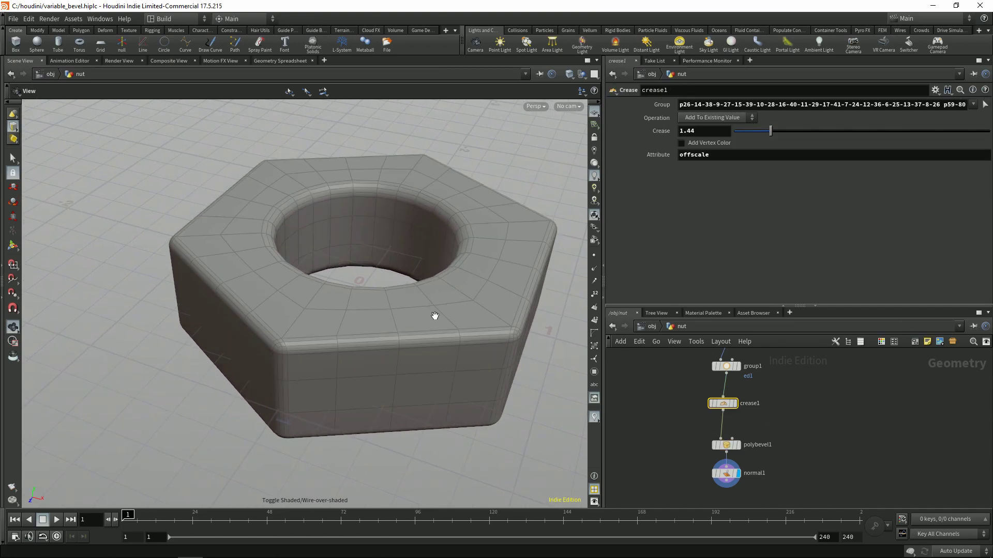
{"action": "left_click_drag", "start_coordinate": [494, 335], "coordinate": [402, 287], "text": "alt"}
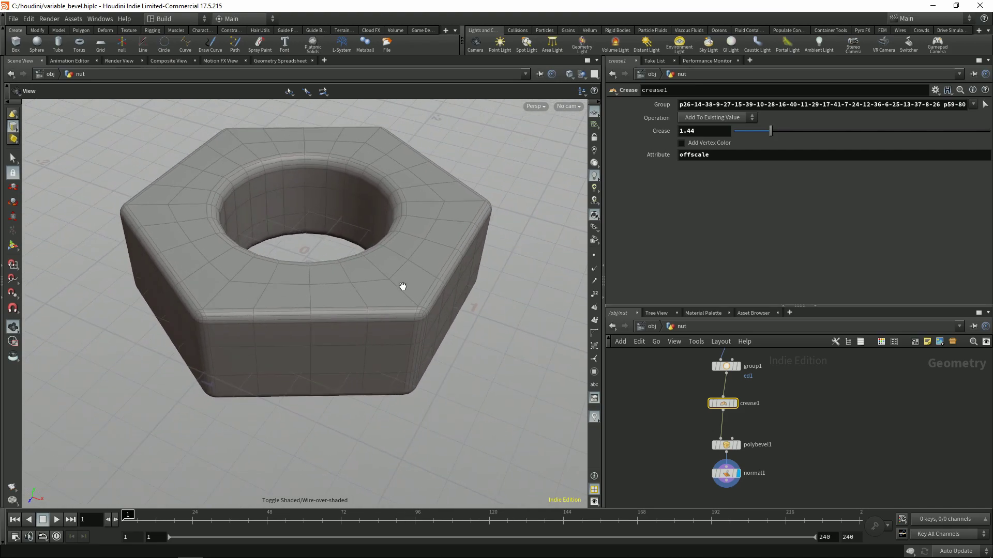
{"action": "left_click_drag", "start_coordinate": [444, 342], "coordinate": [425, 281], "text": "alt"}
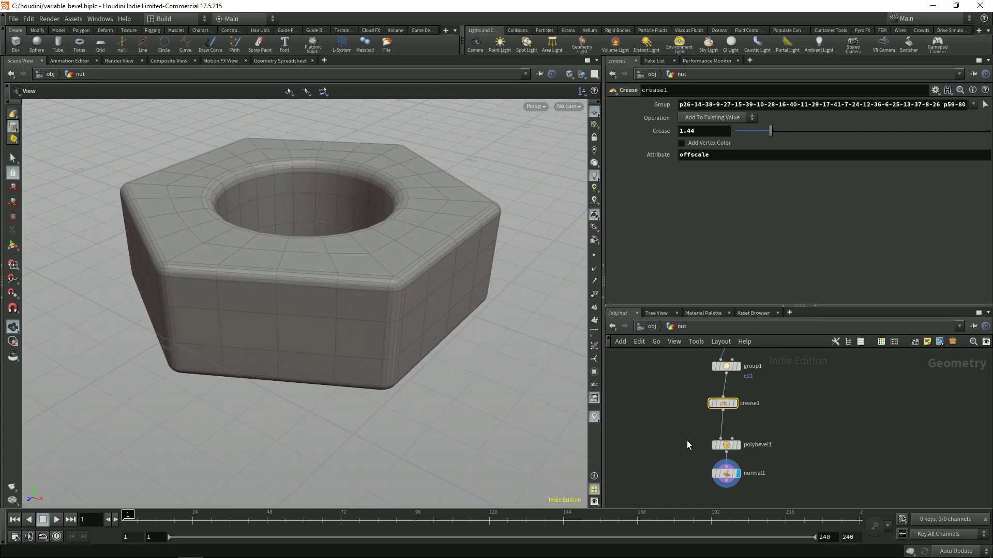
{"action": "left_click_drag", "start_coordinate": [685, 440], "coordinate": [742, 482]}
Step: Enable Point Scale on polybevel1 and insert an Attribute Expression node (point1) after crease1
{"action": "left_click", "coordinate": [726, 445]}
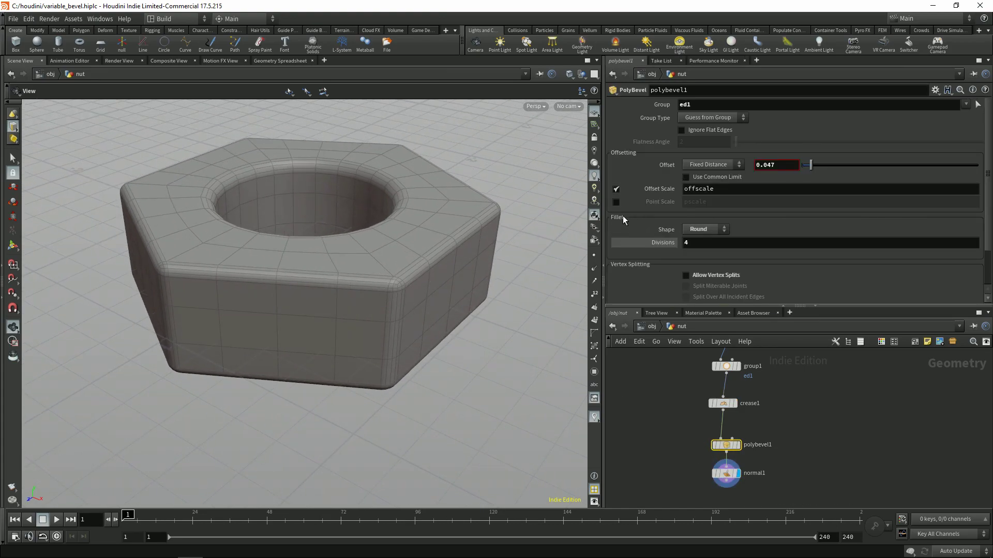
{"action": "left_click", "coordinate": [615, 202]}
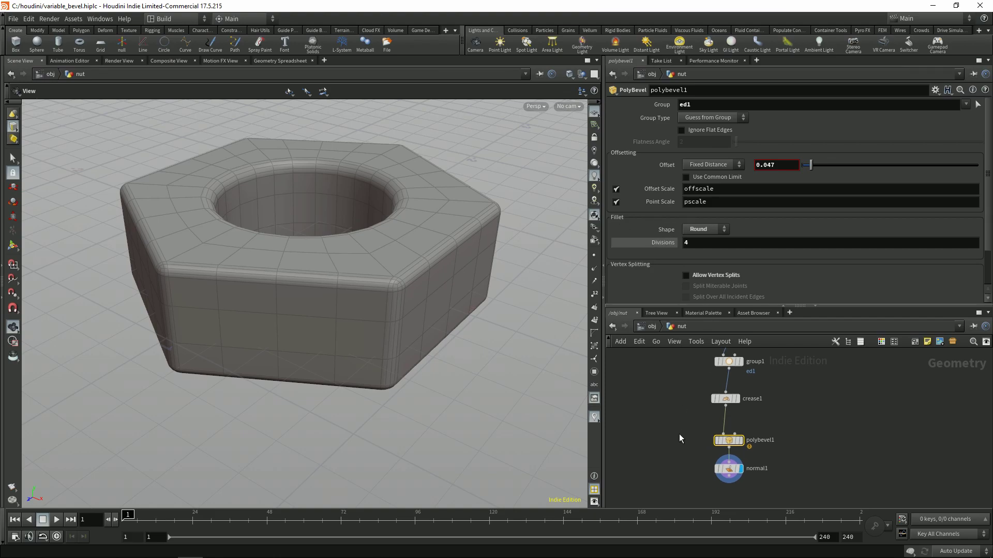
{"action": "key", "text": "Tab"}
{"action": "type", "text": "poi"}
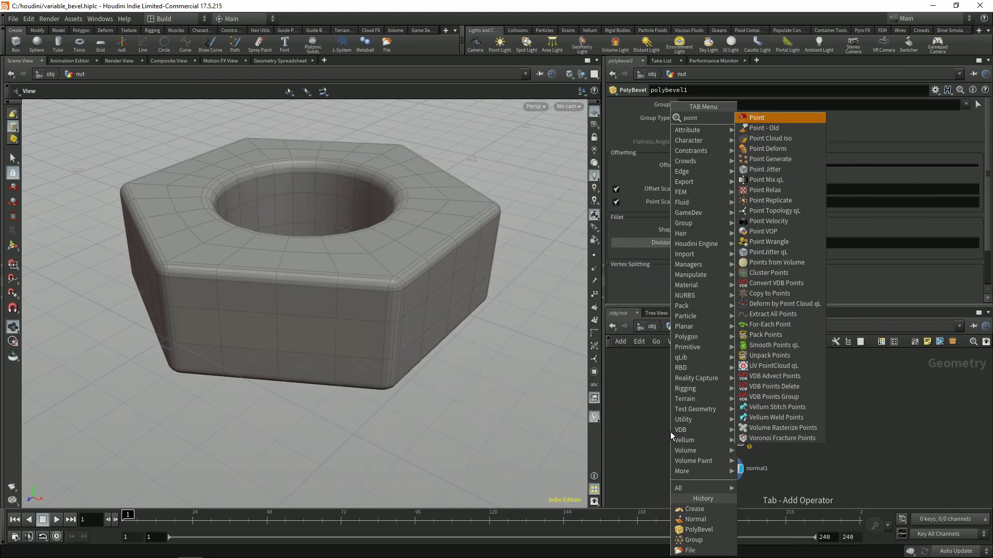
{"action": "key", "text": "Return"}
{"action": "left_click", "coordinate": [671, 432]}
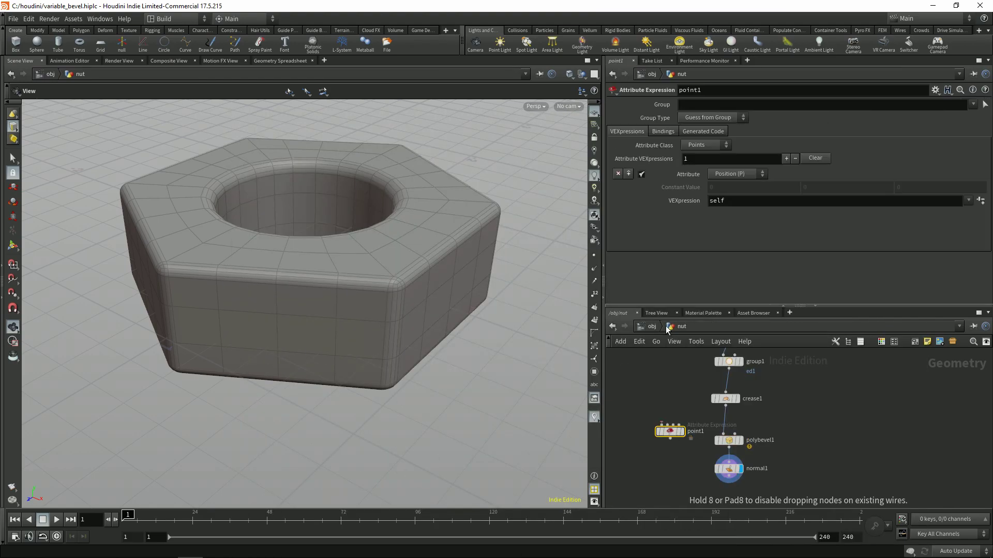
{"action": "left_click_drag", "start_coordinate": [662, 429], "coordinate": [732, 429]}
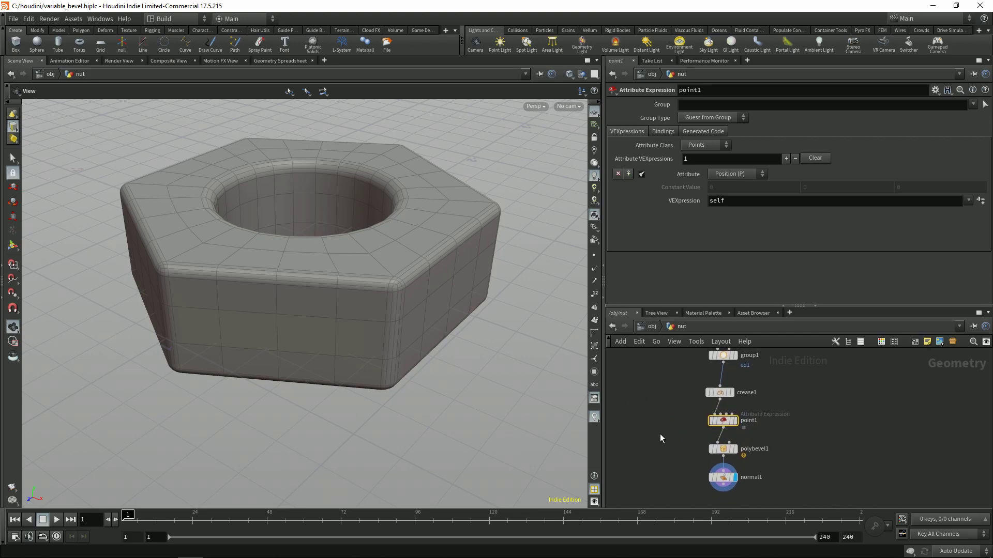
{"action": "left_click_drag", "start_coordinate": [381, 253], "coordinate": [329, 212]}
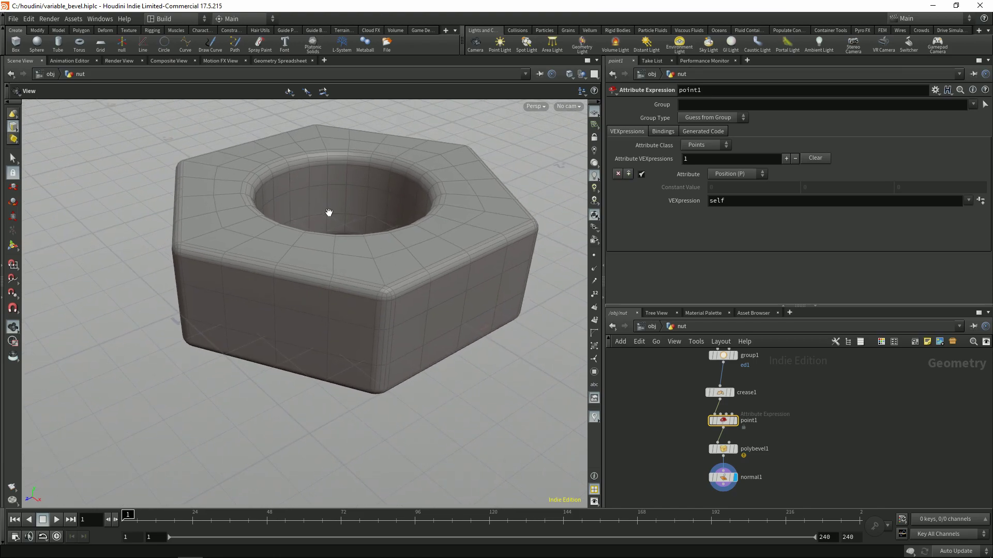
{"action": "left_click_drag", "start_coordinate": [407, 251], "coordinate": [412, 310]}
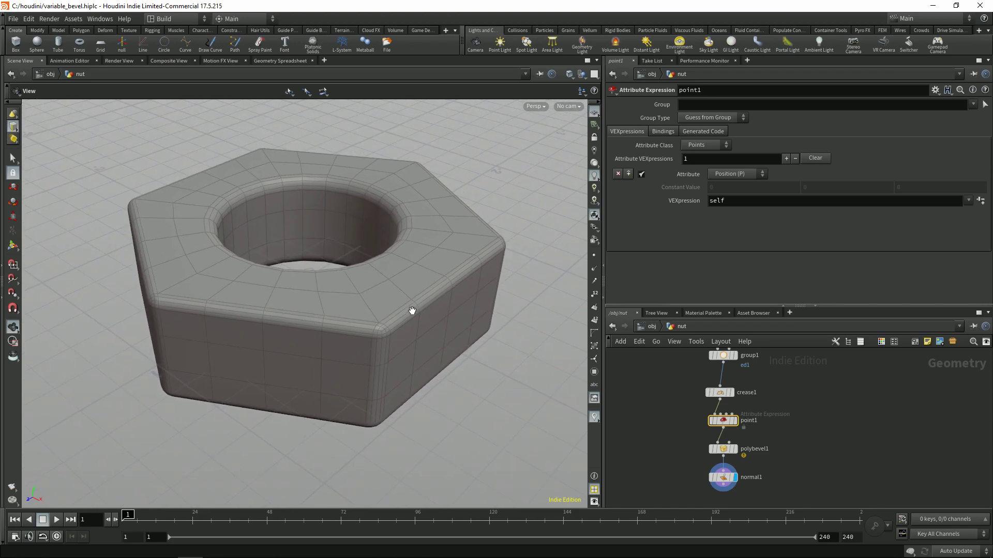
{"action": "left_click", "coordinate": [737, 172]}
Step: Set point1 to write a custom attribute named pscale
{"action": "left_click", "coordinate": [740, 188]}
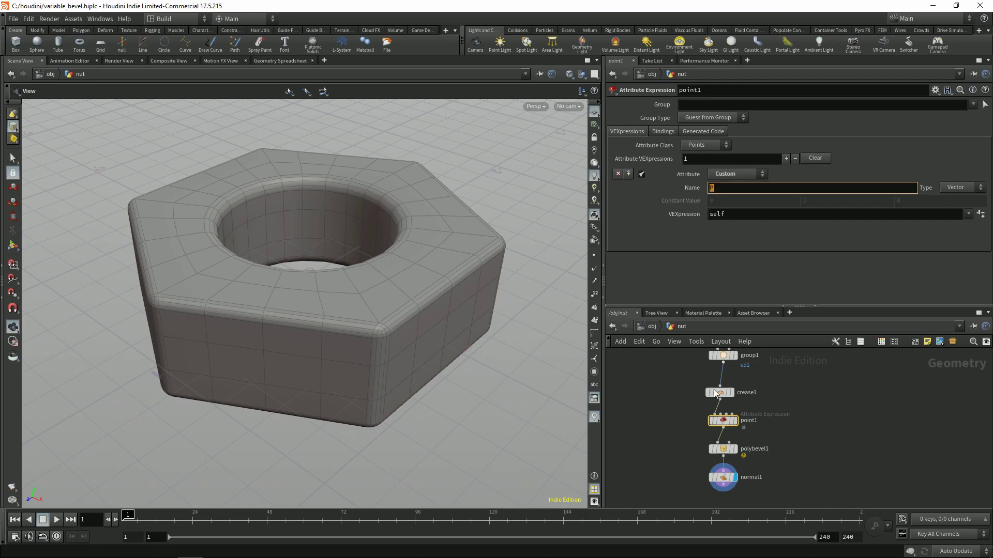
{"action": "left_click", "coordinate": [723, 449]}
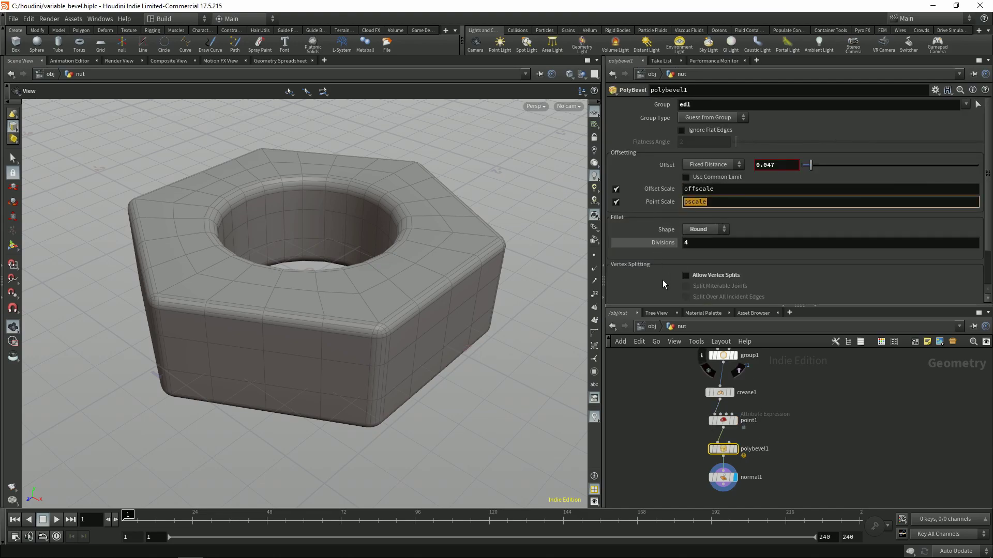
{"action": "left_click", "coordinate": [723, 420]}
{"action": "key", "text": "shift+Tab"}
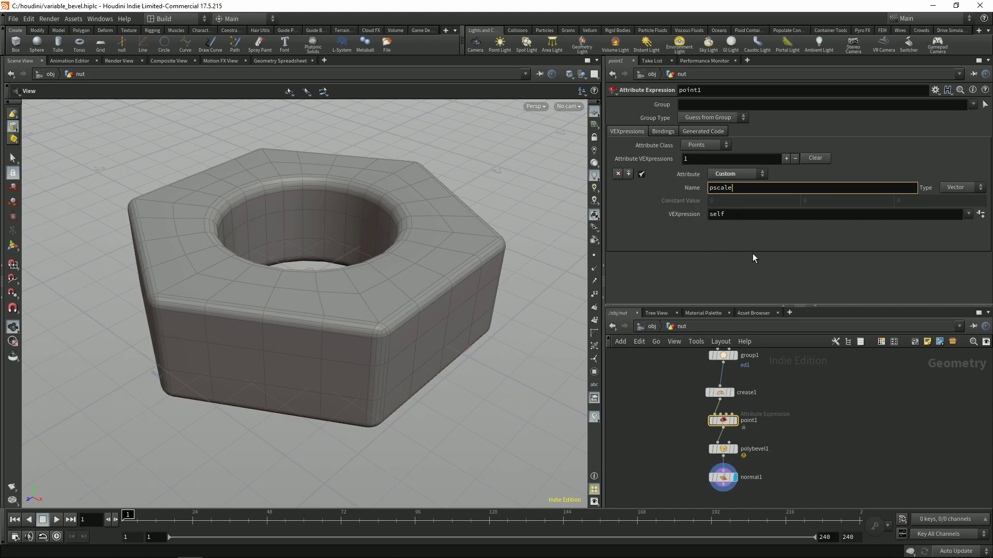
{"action": "key", "text": "Return"}
Step: Make pscale a Float using the value preset with Constant Value 1.71
{"action": "left_click", "coordinate": [950, 188]}
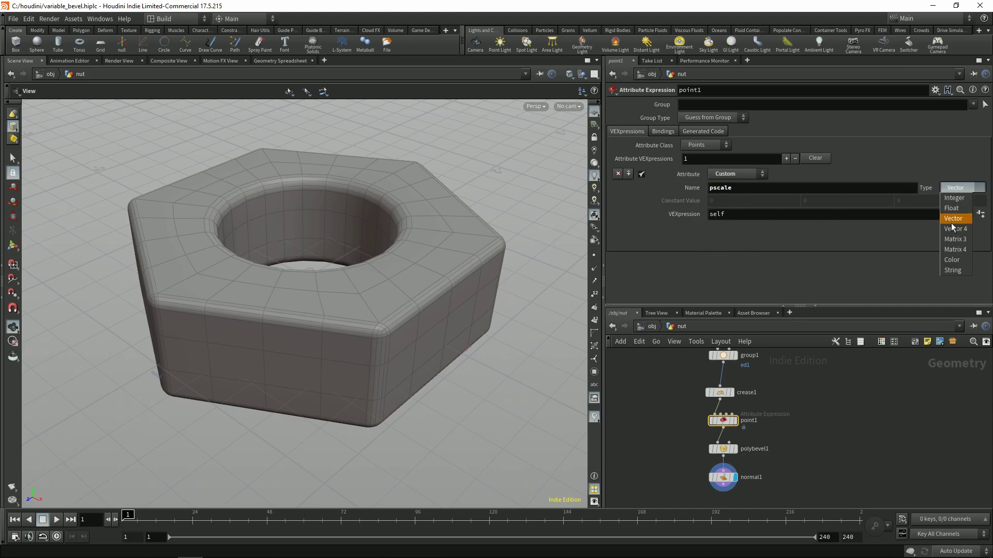
{"action": "left_click", "coordinate": [958, 209]}
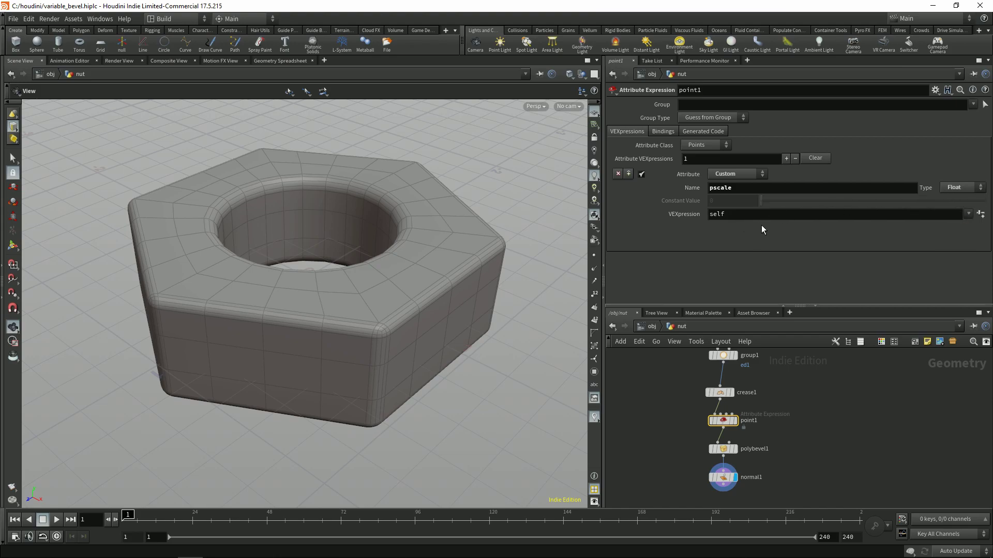
{"action": "left_click", "coordinate": [968, 214]}
{"action": "left_click", "coordinate": [938, 236]}
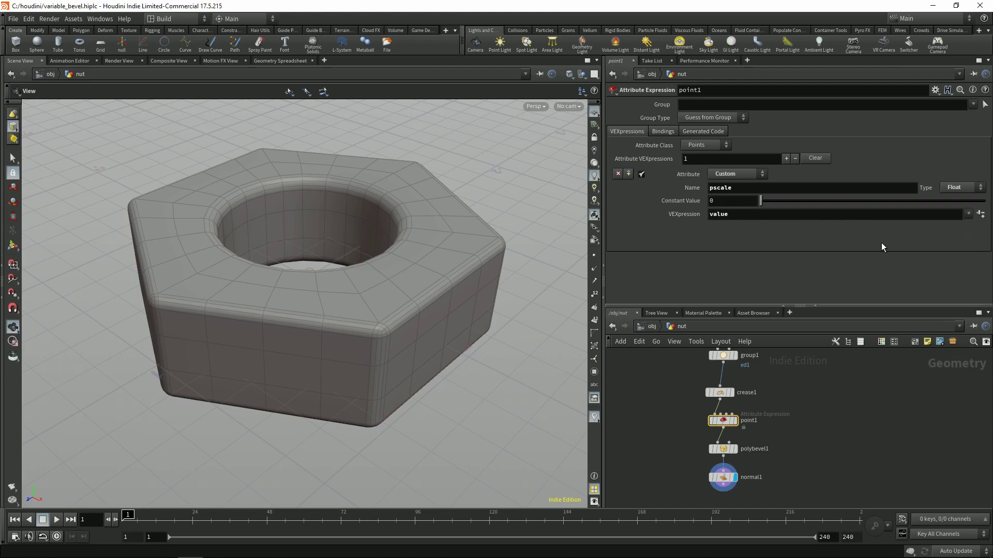
{"action": "left_click_drag", "start_coordinate": [762, 199], "coordinate": [799, 201]}
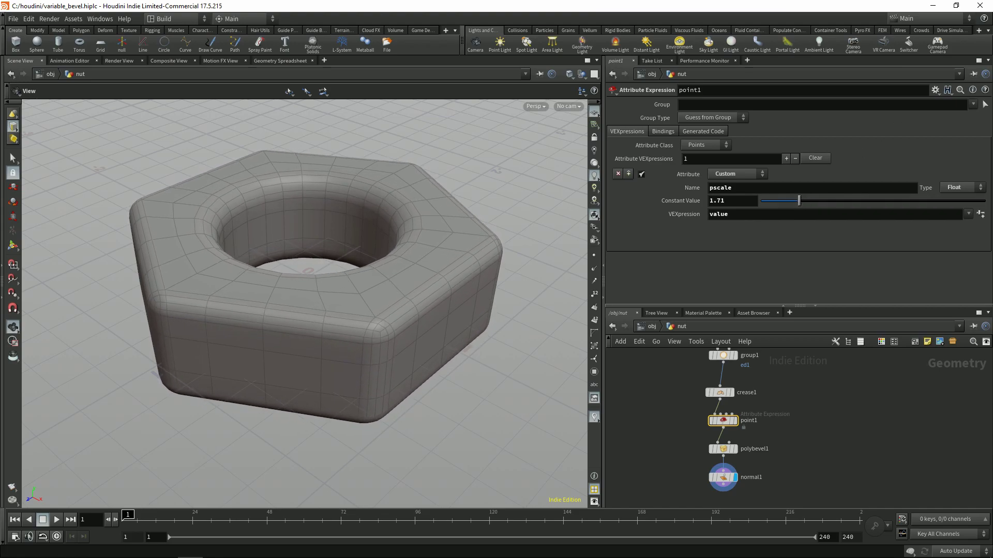
Step: Group nut points 0-5, 61, 63, 65, 67, 69, 71 in point1 and raise their pscale to 1.76
{"action": "left_click", "coordinate": [986, 104]}
{"action": "key", "text": "2"}
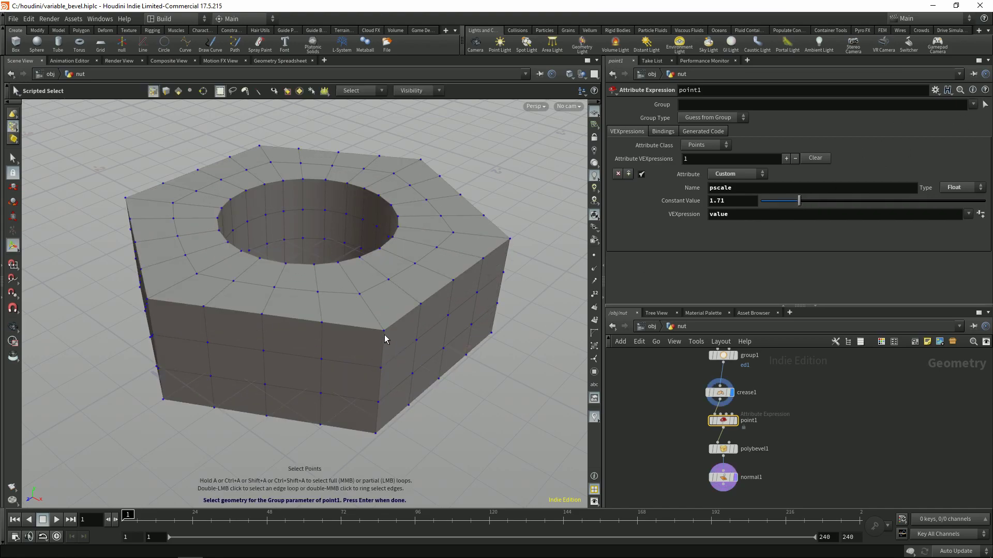
{"action": "left_click_drag", "start_coordinate": [377, 395], "coordinate": [379, 340], "text": "alt"}
{"action": "scroll", "coordinate": [399, 408], "scroll_direction": "up", "scroll_amount": 3}
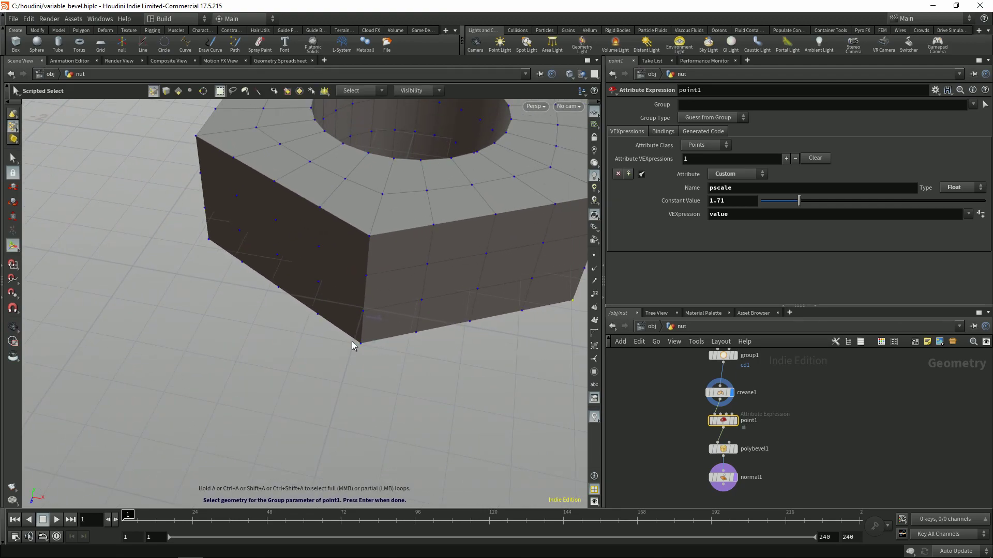
{"action": "mouse_move", "coordinate": [369, 329]}
{"action": "left_mouse_down", "text": "alt"}
{"action": "mouse_move", "coordinate": [383, 319]}
{"action": "mouse_move", "coordinate": [282, 244]}
{"action": "left_mouse_up", "text": "alt"}
{"action": "key", "text": "w"}
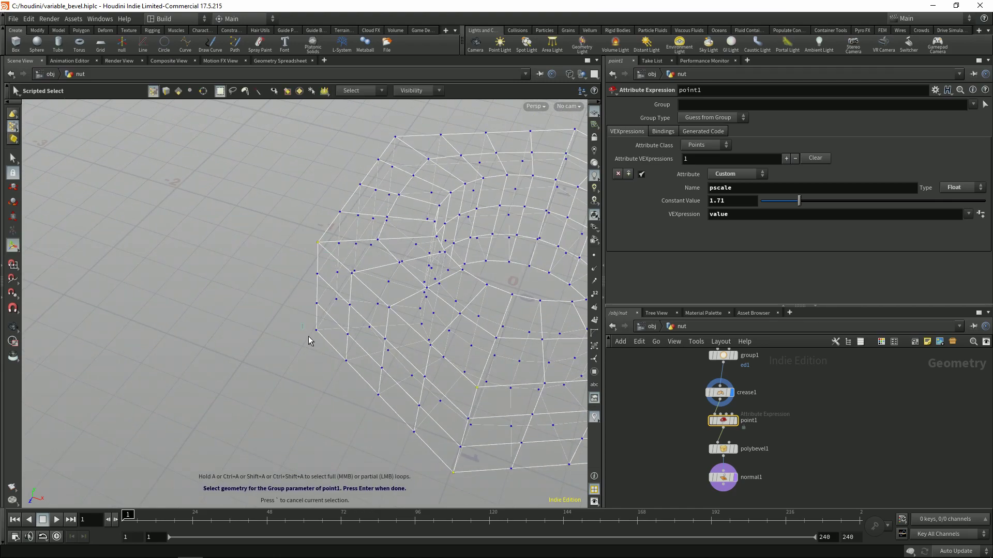
{"action": "left_click_drag", "start_coordinate": [310, 341], "coordinate": [319, 323], "text": "alt"}
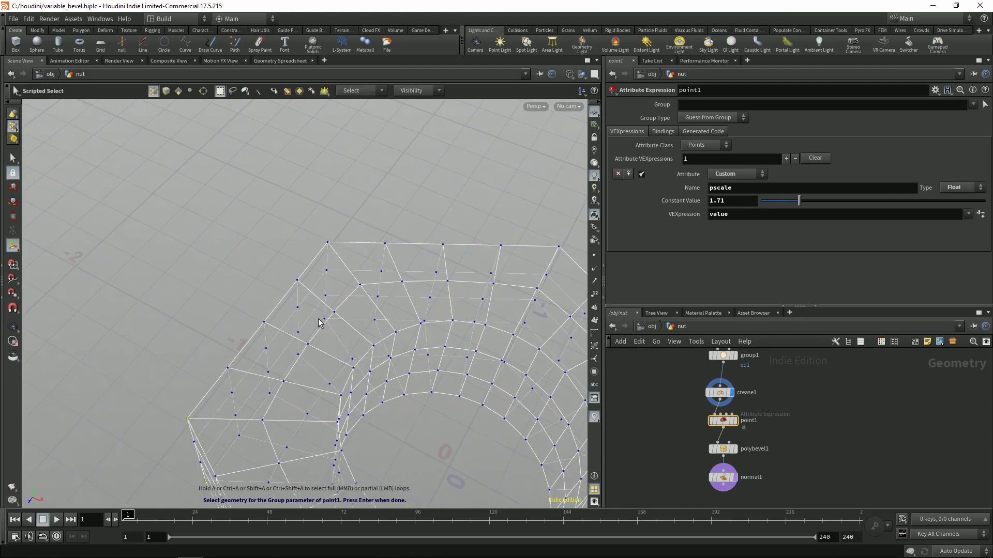
{"action": "left_click_drag", "start_coordinate": [350, 254], "coordinate": [396, 375], "text": "alt"}
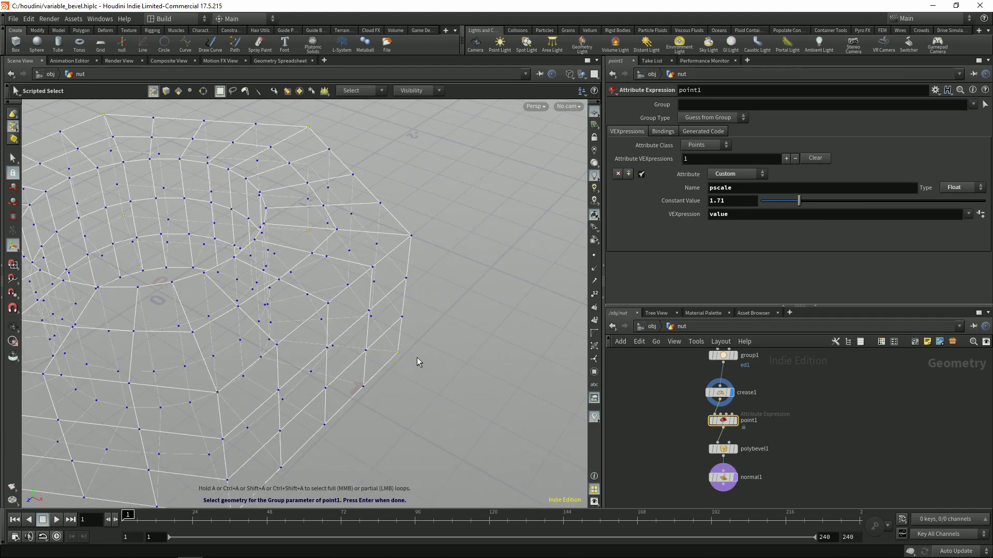
{"action": "mouse_move", "coordinate": [414, 231]}
{"action": "left_mouse_down", "text": "alt"}
{"action": "mouse_move", "coordinate": [327, 343]}
{"action": "mouse_move", "coordinate": [401, 311]}
{"action": "mouse_move", "coordinate": [400, 331]}
{"action": "mouse_move", "coordinate": [350, 317]}
{"action": "mouse_move", "coordinate": [496, 250]}
{"action": "left_mouse_up", "text": "alt"}
{"action": "key", "text": "Return"}
{"action": "key", "text": "shift+w"}
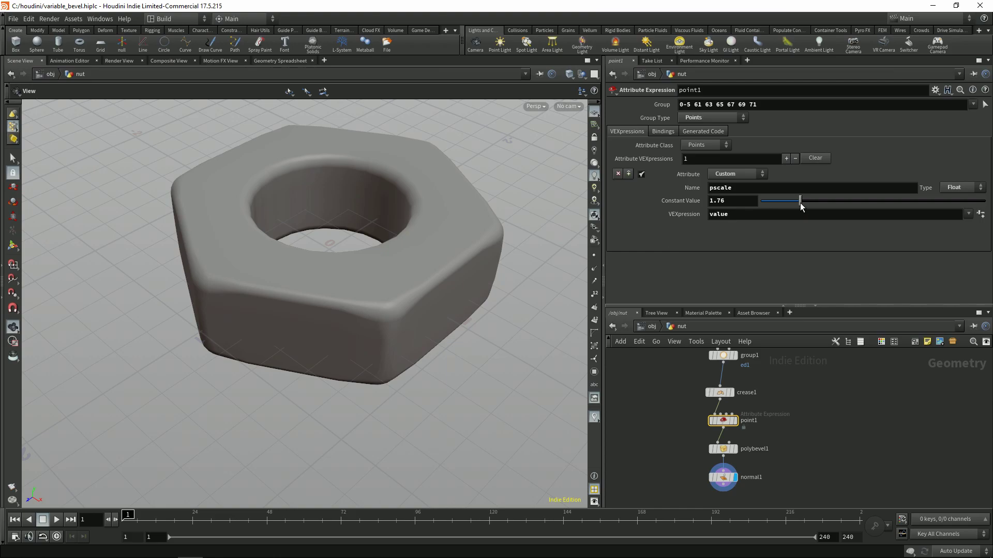
{"action": "left_click_drag", "start_coordinate": [801, 205], "coordinate": [829, 202]}
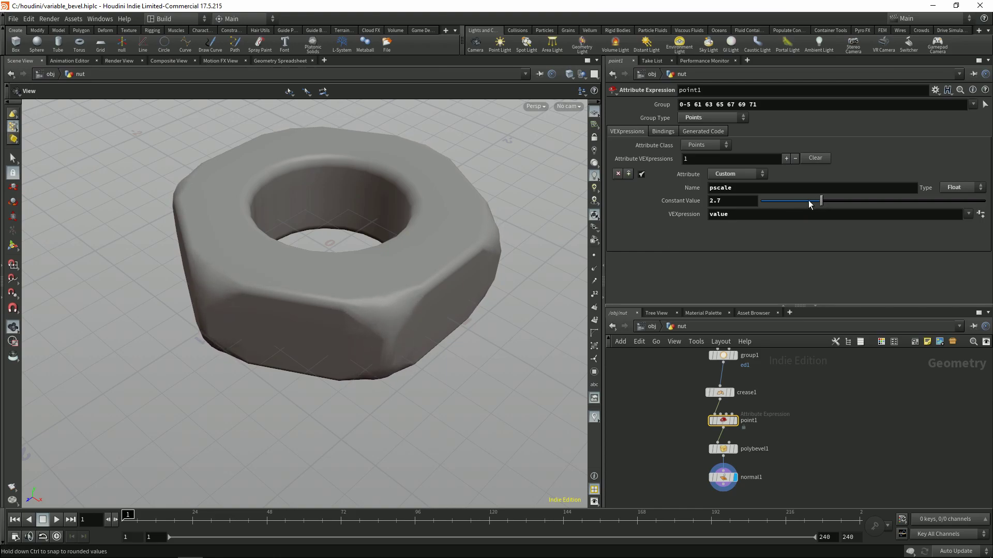
Step: Insert a Subdivide node between polybevel1 and the normal node
{"action": "key", "text": "Tab"}
{"action": "type", "text": "subd"}
{"action": "key", "text": "Return"}
{"action": "left_click", "coordinate": [691, 463]}
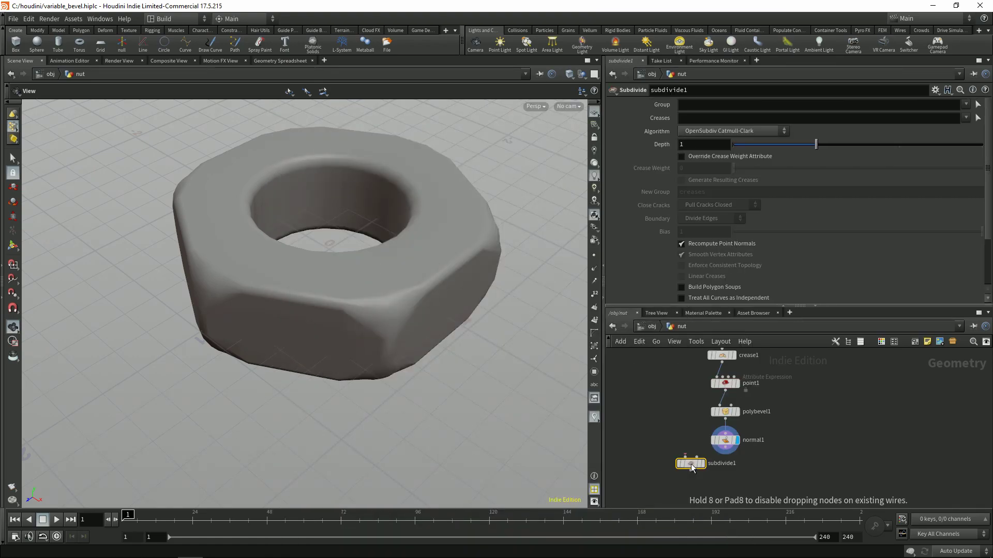
{"action": "left_click_drag", "start_coordinate": [690, 463], "coordinate": [725, 440]}
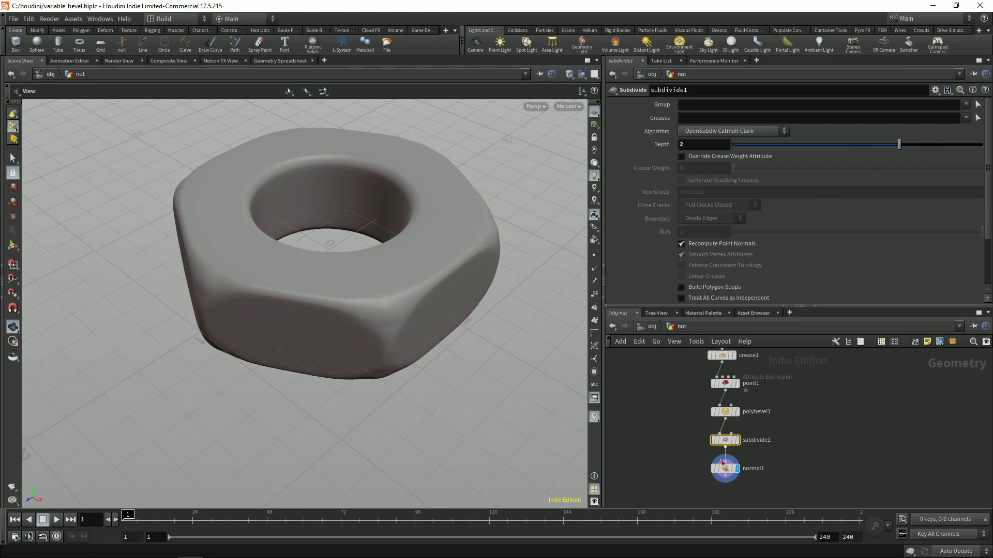
Step: Raise the point1 pscale and the crease amount on the nut edges
{"action": "left_click", "coordinate": [725, 383]}
{"action": "left_click_drag", "start_coordinate": [465, 248], "coordinate": [393, 310]}
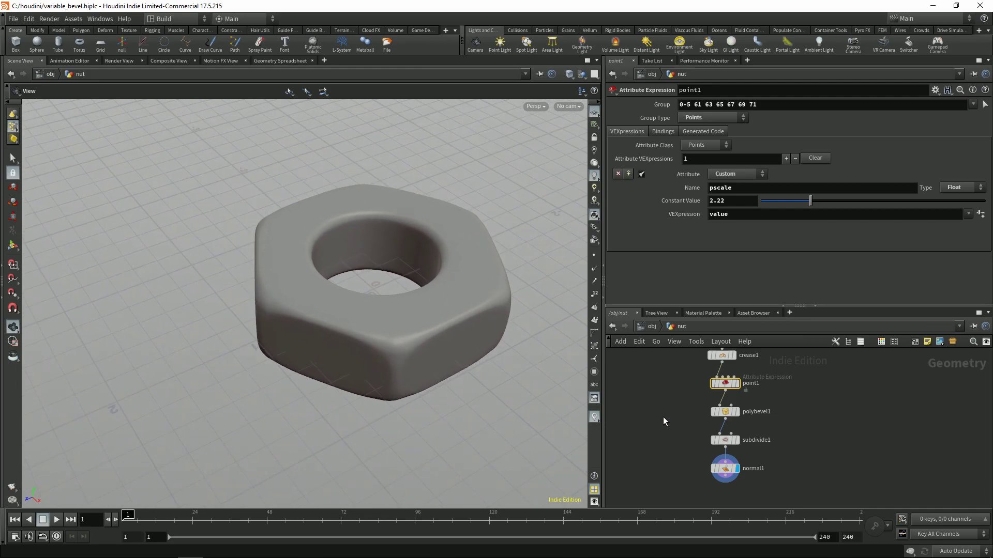
{"action": "scroll", "coordinate": [680, 408], "scroll_direction": "up", "scroll_amount": 3}
{"action": "left_click", "coordinate": [743, 377]}
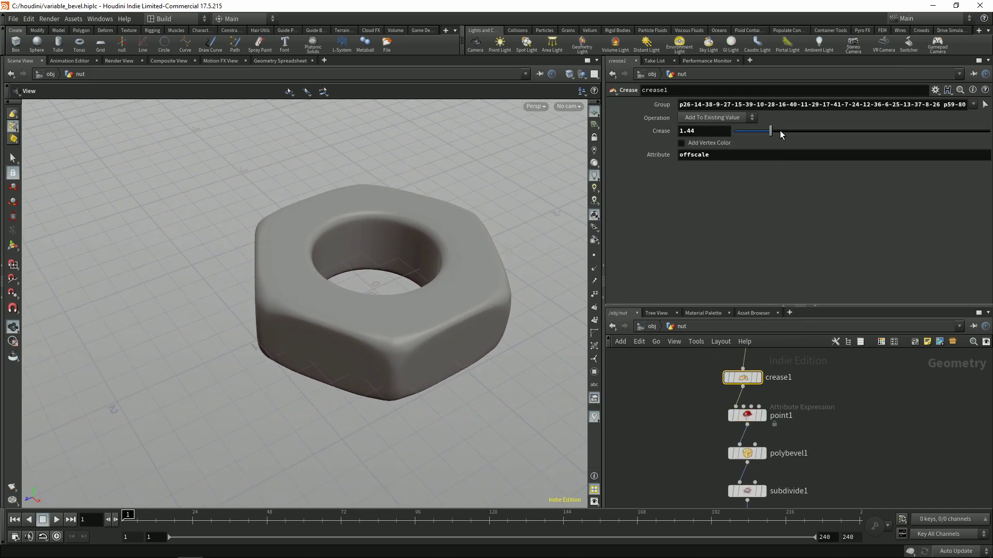
{"action": "mouse_move", "coordinate": [764, 134]}
{"action": "left_mouse_down"}
{"action": "mouse_move", "coordinate": [750, 132]}
{"action": "mouse_move", "coordinate": [788, 133]}
{"action": "left_mouse_up"}
Step: Switch the PolyBevel fillet shape to Chamfer
{"action": "left_click_drag", "start_coordinate": [538, 269], "coordinate": [383, 272]}
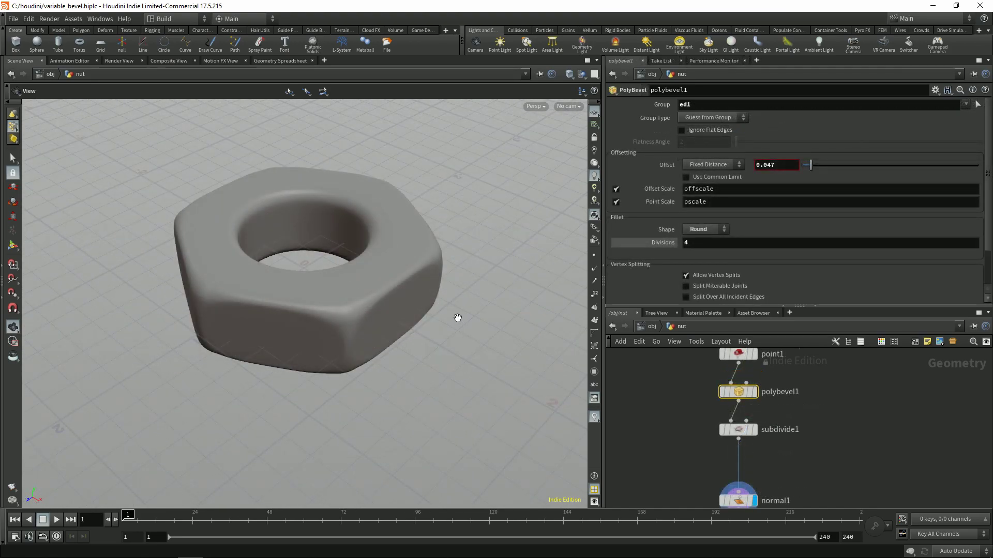
{"action": "mouse_move", "coordinate": [458, 318]}
{"action": "left_mouse_down"}
{"action": "mouse_move", "coordinate": [459, 337]}
{"action": "mouse_move", "coordinate": [448, 312]}
{"action": "mouse_move", "coordinate": [440, 324]}
{"action": "left_mouse_up"}
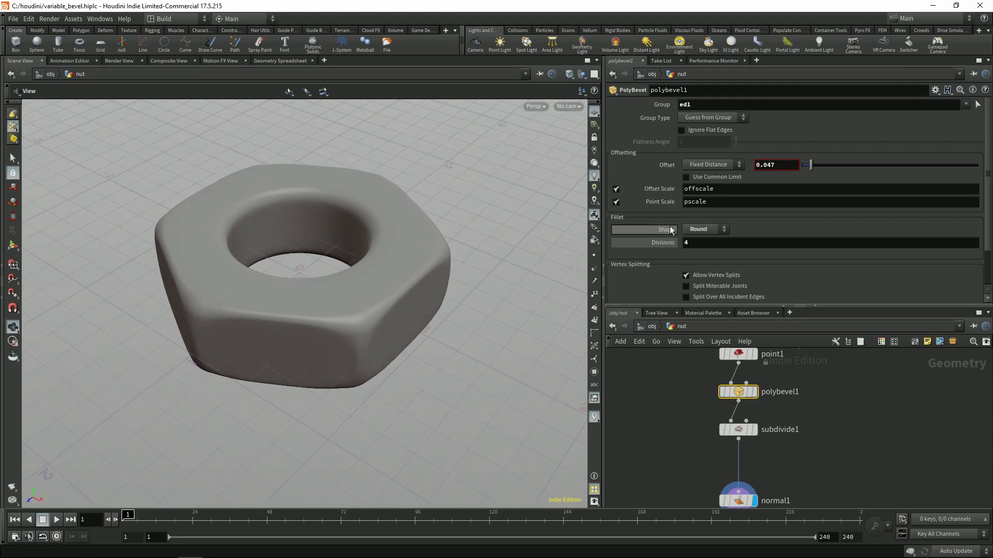
{"action": "left_click", "coordinate": [704, 229]}
{"action": "left_click", "coordinate": [700, 272]}
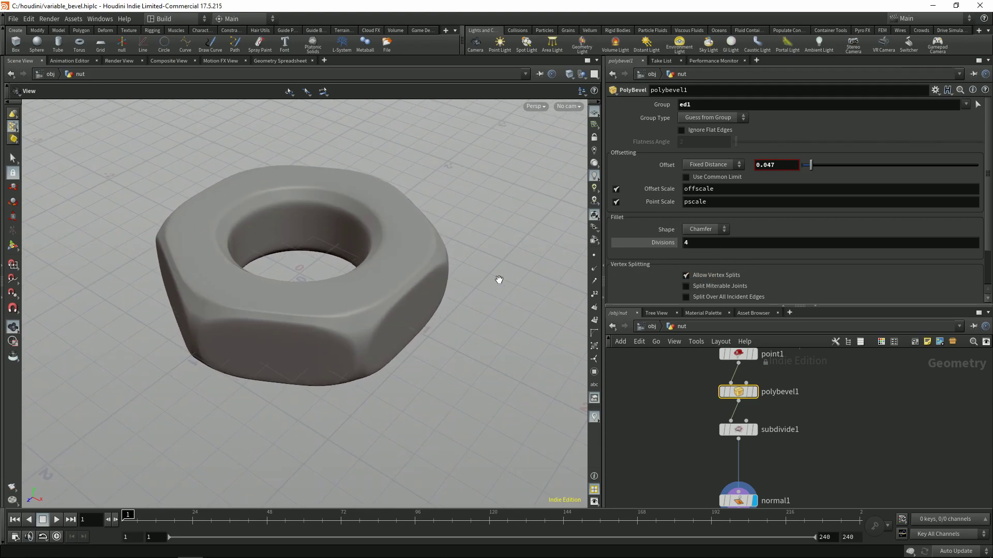
{"action": "left_click_drag", "start_coordinate": [398, 328], "coordinate": [483, 377]}
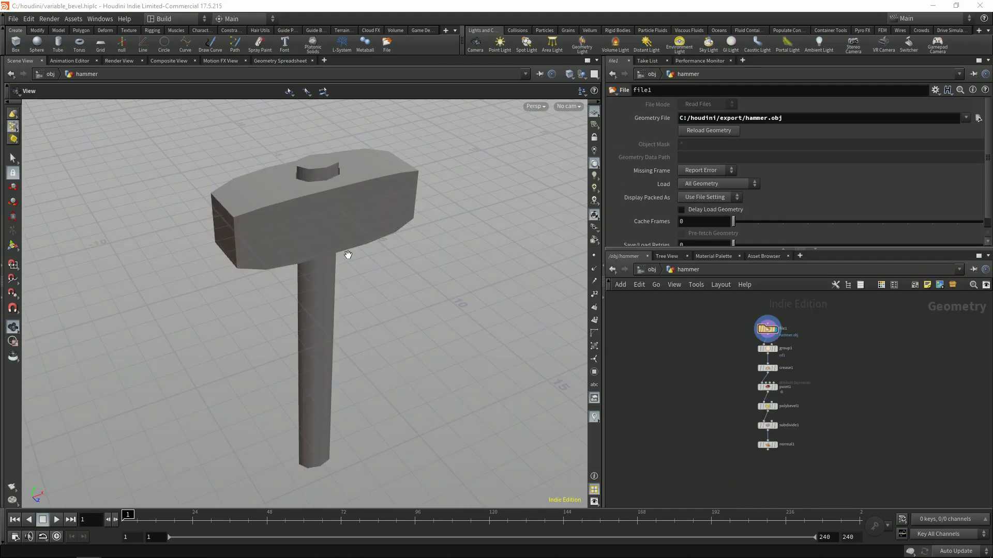
Step: Inspect the hammer from several angles and show group1's settings with Min Edge Angle 20
{"action": "left_click_drag", "start_coordinate": [339, 252], "coordinate": [306, 304]}
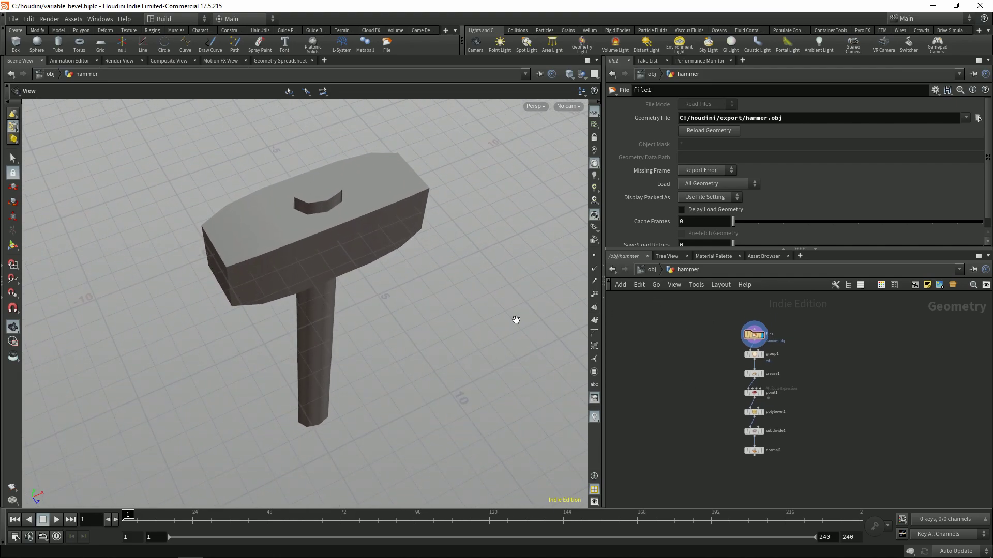
{"action": "scroll", "coordinate": [680, 334], "scroll_direction": "up", "scroll_amount": 2}
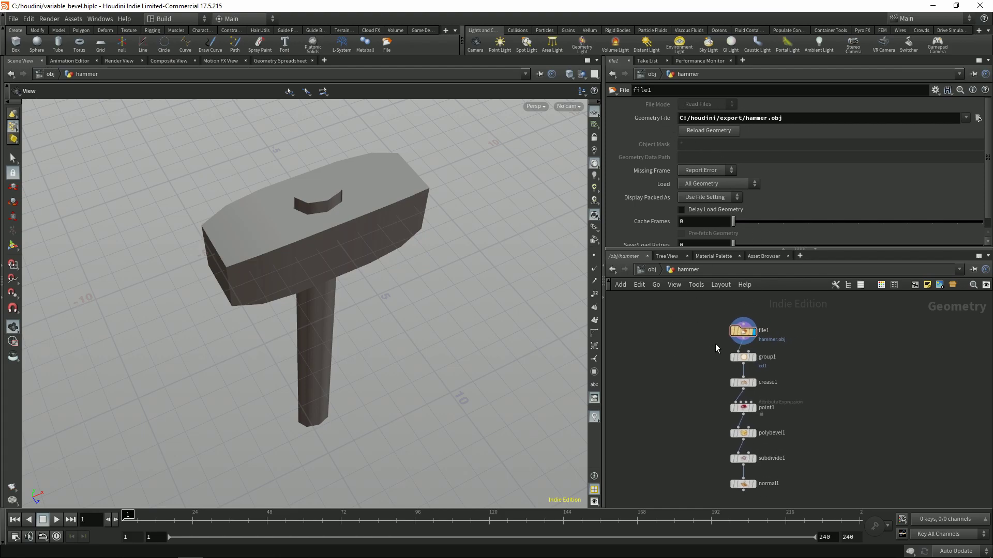
{"action": "middle_click_drag", "start_coordinate": [715, 344], "coordinate": [701, 340]}
{"action": "left_click_drag", "start_coordinate": [321, 263], "coordinate": [268, 305]}
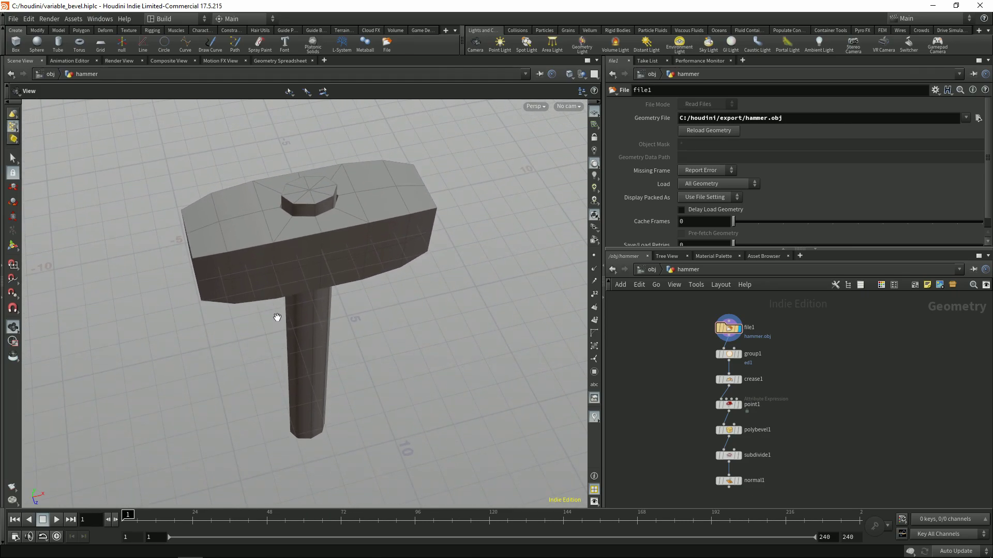
{"action": "left_click_drag", "start_coordinate": [300, 333], "coordinate": [240, 209]}
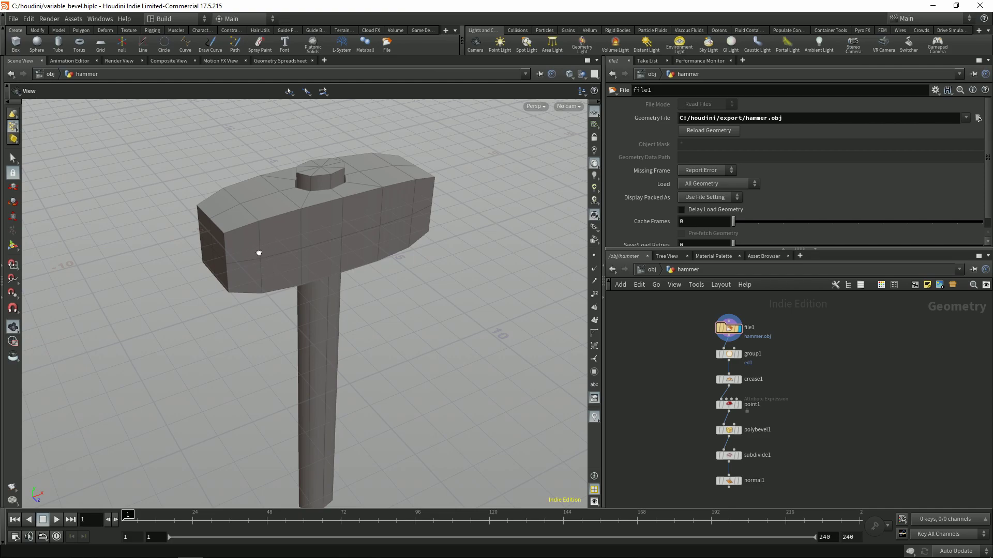
{"action": "left_click_drag", "start_coordinate": [259, 253], "coordinate": [249, 249]}
{"action": "left_click_drag", "start_coordinate": [692, 350], "coordinate": [783, 359]}
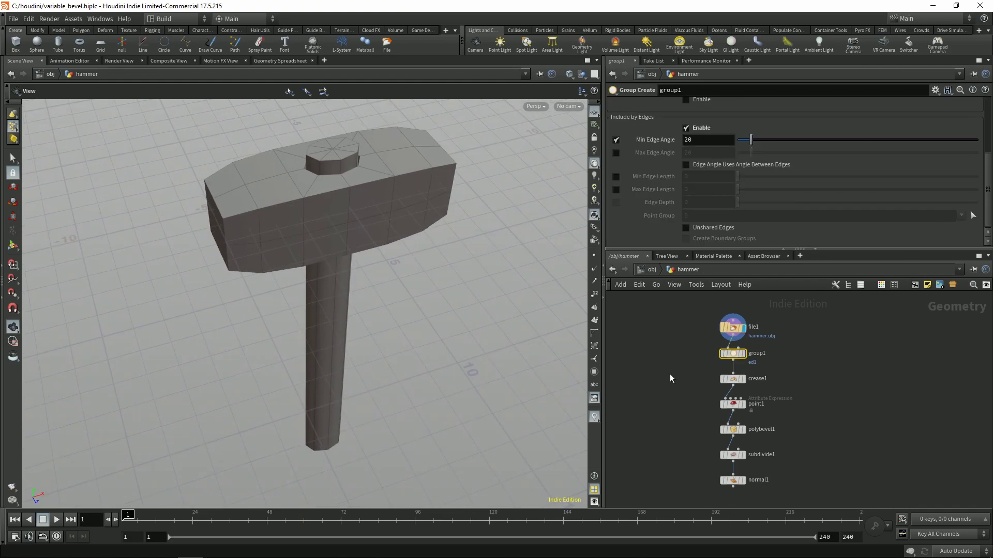
Step: Display group1 and change its Min Edge Angle to 62.8 to isolate the head's sharp edges
{"action": "key", "text": "Return"}
{"action": "left_click_drag", "start_coordinate": [356, 329], "coordinate": [331, 248]}
{"action": "key", "text": "w"}
{"action": "key", "text": "w"}
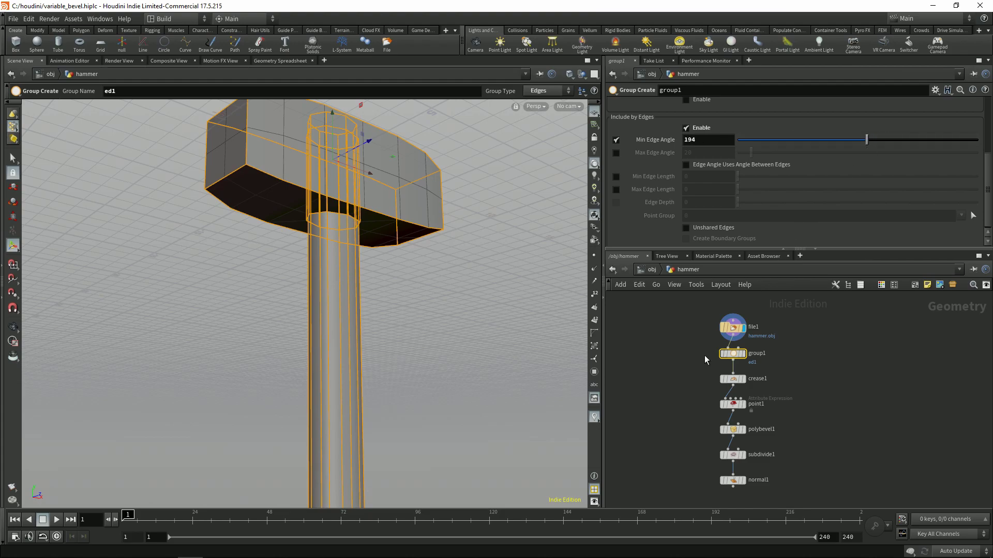
{"action": "left_click", "coordinate": [743, 353]}
{"action": "key", "text": "Escape"}
{"action": "left_click_drag", "start_coordinate": [468, 331], "coordinate": [425, 320]}
{"action": "key", "text": "Return"}
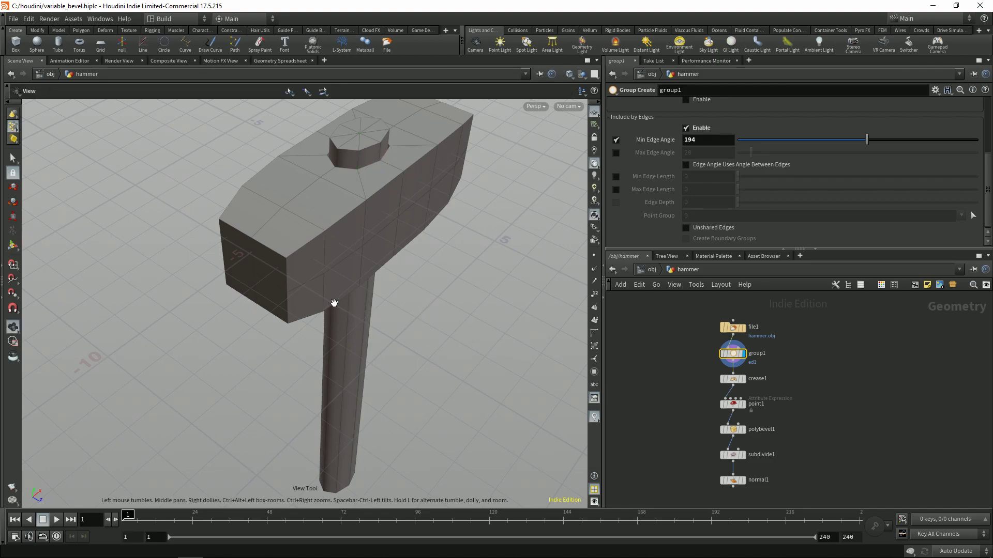
{"action": "scroll", "coordinate": [362, 302], "scroll_direction": "up", "scroll_amount": 3}
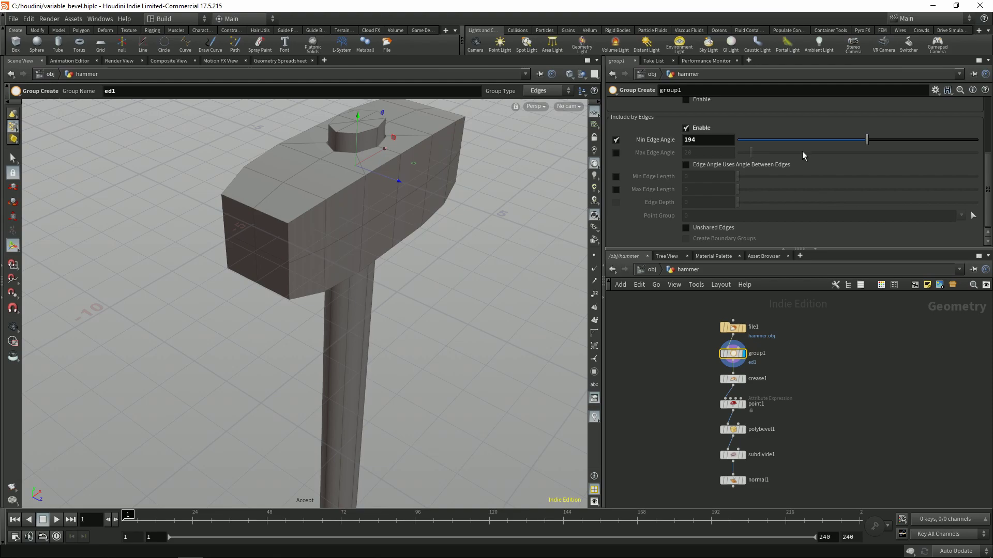
{"action": "left_click_drag", "start_coordinate": [794, 139], "coordinate": [785, 139]}
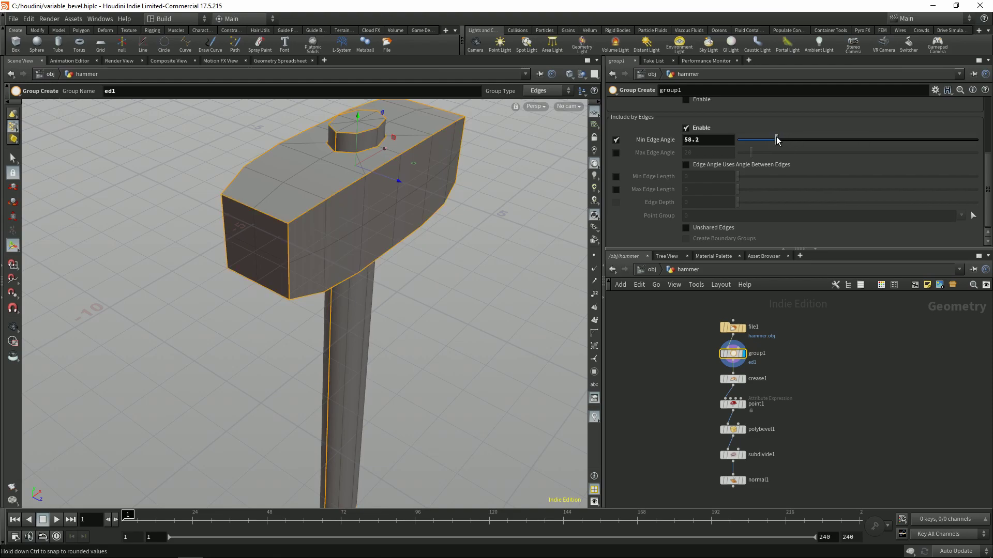
Step: Review the grouped hammer edges, then move file1 and group1 up in the network
{"action": "key", "text": "Escape"}
{"action": "left_click_drag", "start_coordinate": [362, 207], "coordinate": [332, 306]}
{"action": "scroll", "coordinate": [332, 216], "scroll_direction": "up", "scroll_amount": 5}
{"action": "left_click_drag", "start_coordinate": [332, 216], "coordinate": [388, 268]}
{"action": "scroll", "coordinate": [329, 285], "scroll_direction": "down", "scroll_amount": 5}
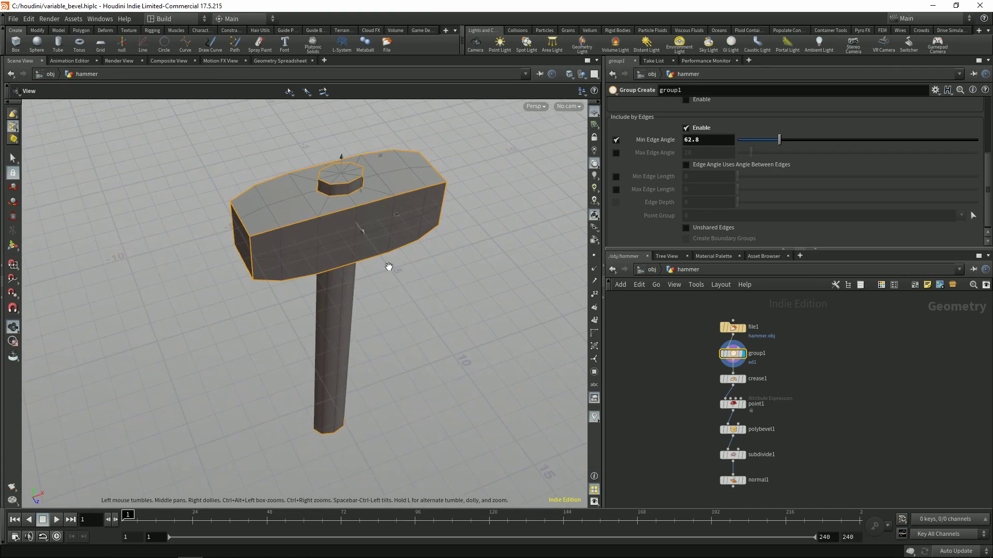
{"action": "key", "text": "Return"}
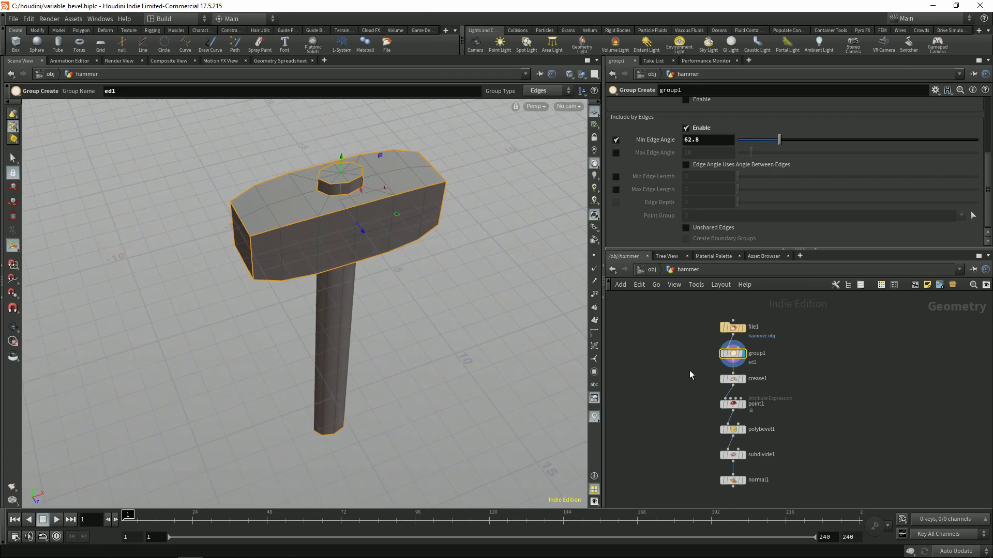
{"action": "scroll", "coordinate": [683, 372], "scroll_direction": "down", "scroll_amount": 2}
{"action": "left_click", "coordinate": [721, 355], "text": "shift"}
{"action": "scroll", "coordinate": [719, 353], "scroll_direction": "up", "scroll_amount": 3}
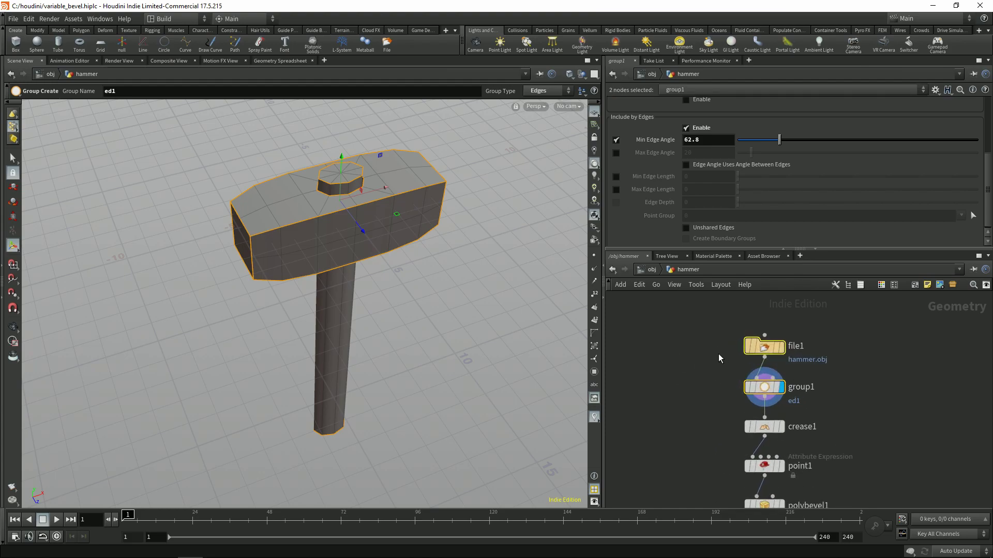
{"action": "left_click_drag", "start_coordinate": [762, 372], "coordinate": [743, 336]}
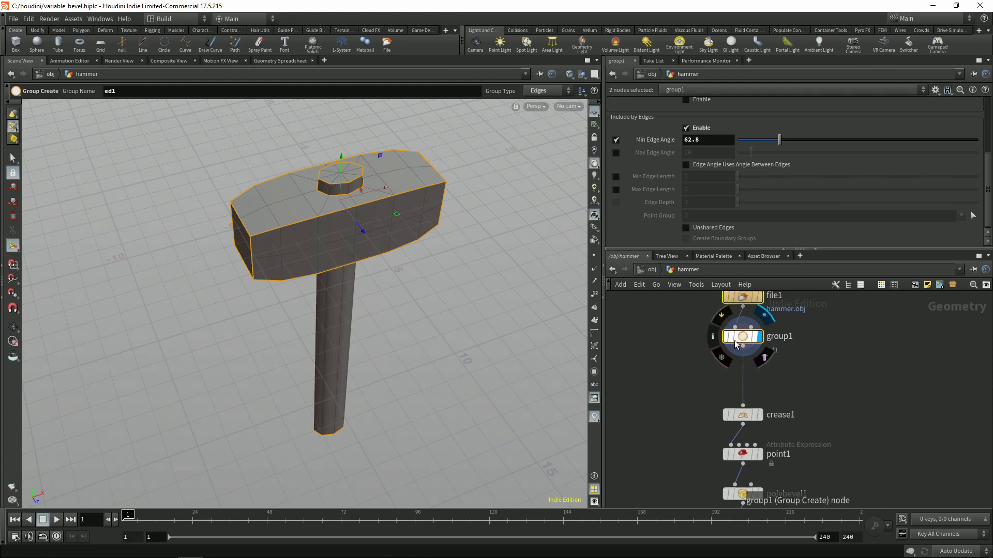
Step: Insert a Color node, color1, between group1 and crease1
{"action": "middle_click_drag", "start_coordinate": [699, 356], "coordinate": [690, 375]}
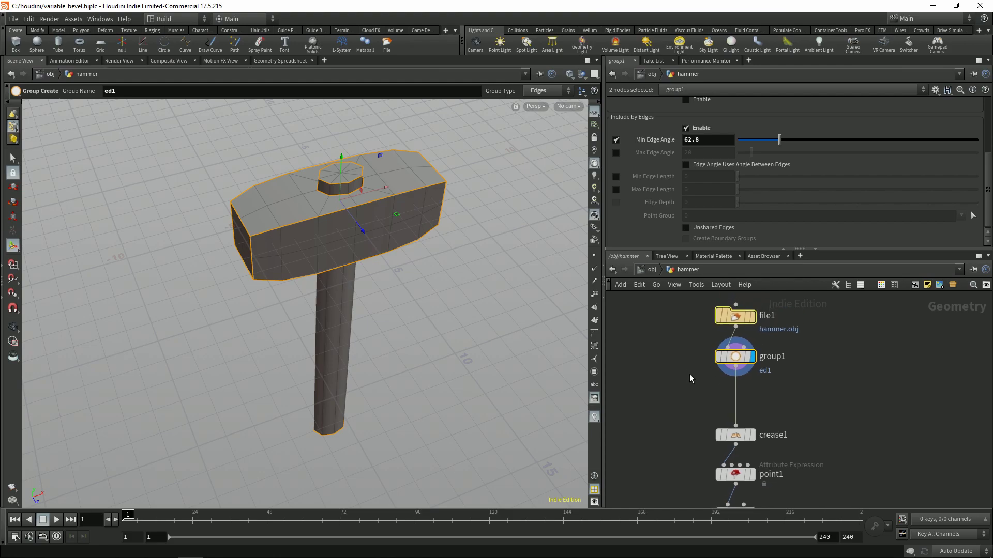
{"action": "key", "text": "Tab"}
{"action": "type", "text": "col"}
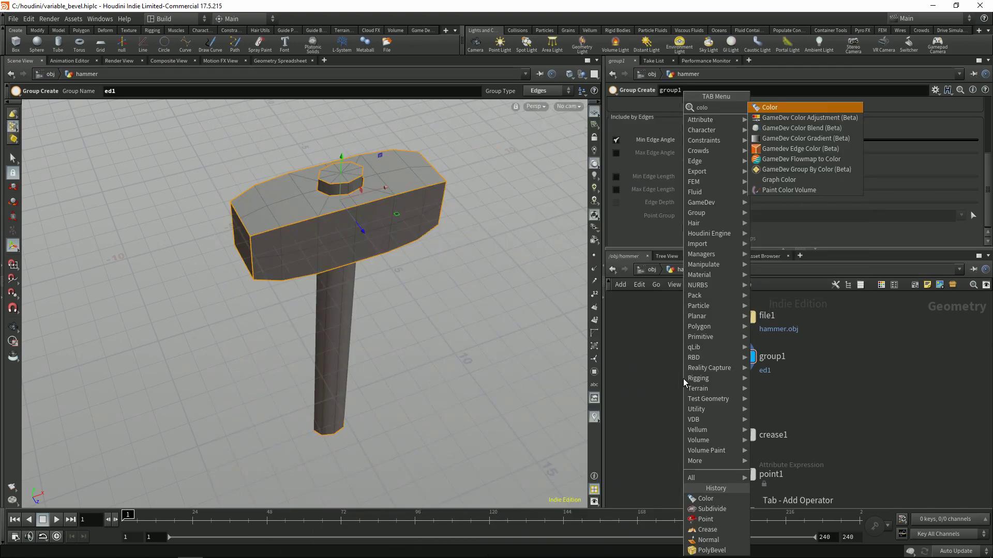
{"action": "key", "text": "Return"}
{"action": "left_click", "coordinate": [697, 406]}
{"action": "left_click_drag", "start_coordinate": [697, 405], "coordinate": [735, 396], "text": "alt"}
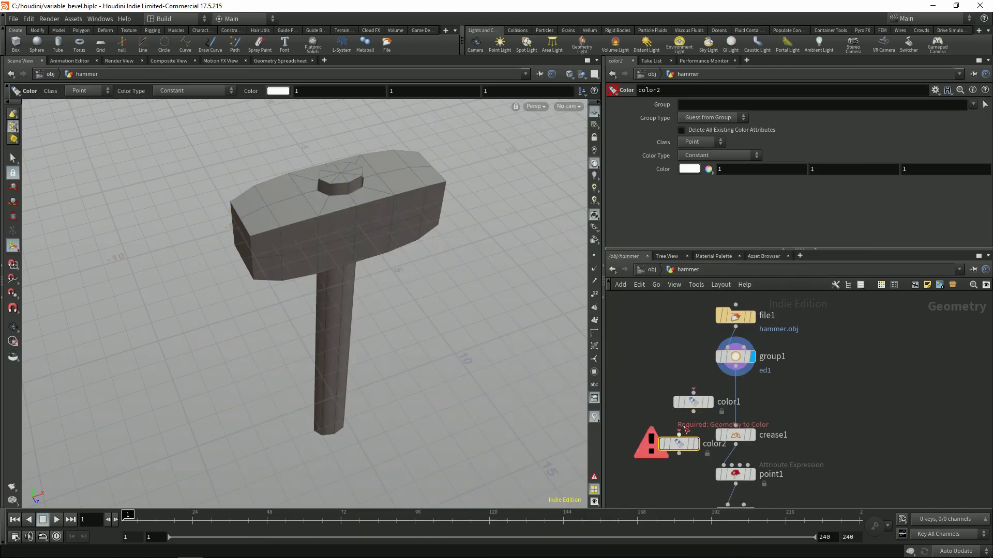
{"action": "middle_click_drag", "start_coordinate": [713, 423], "coordinate": [711, 389]}
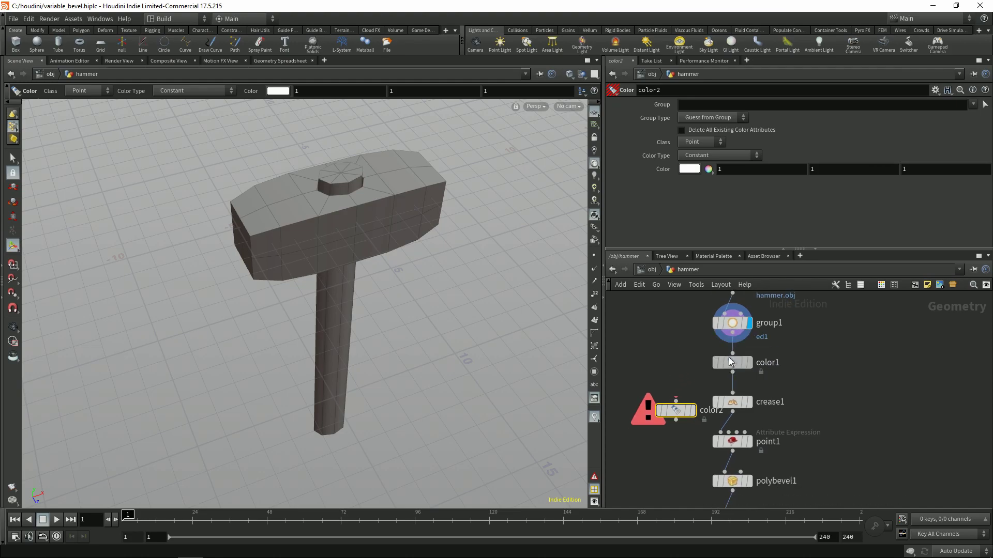
Step: Display color1's result and brighten the viewport lighting on the hammer head
{"action": "left_click", "coordinate": [732, 359]}
{"action": "key", "text": "Escape"}
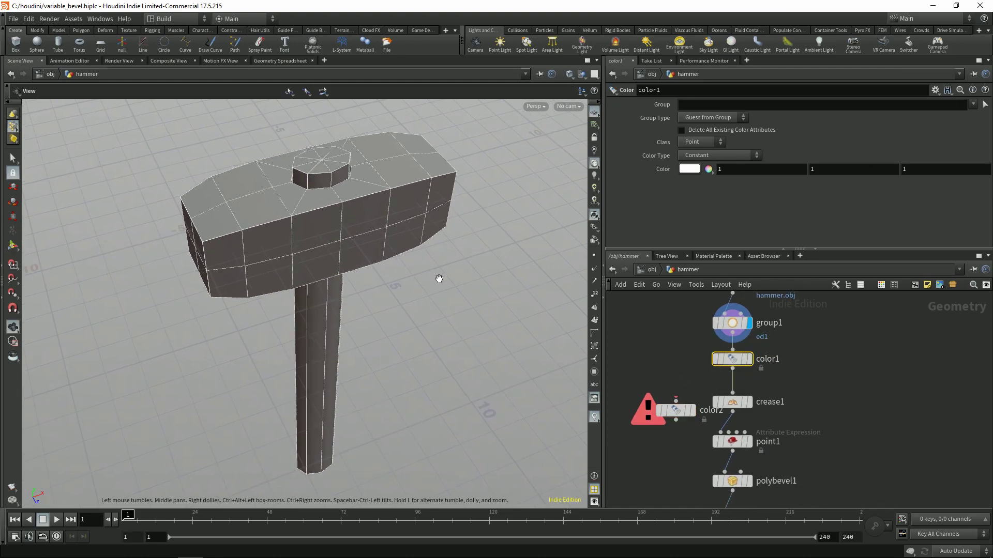
{"action": "key", "text": "Return"}
{"action": "key", "text": "r"}
{"action": "left_click_drag", "start_coordinate": [445, 290], "coordinate": [557, 217], "text": "alt"}
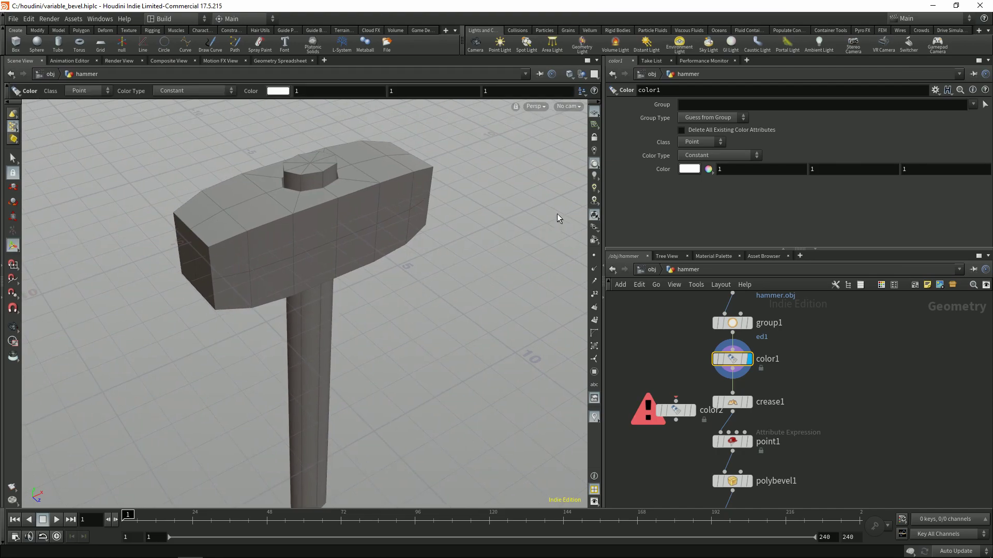
{"action": "left_click", "coordinate": [595, 217]}
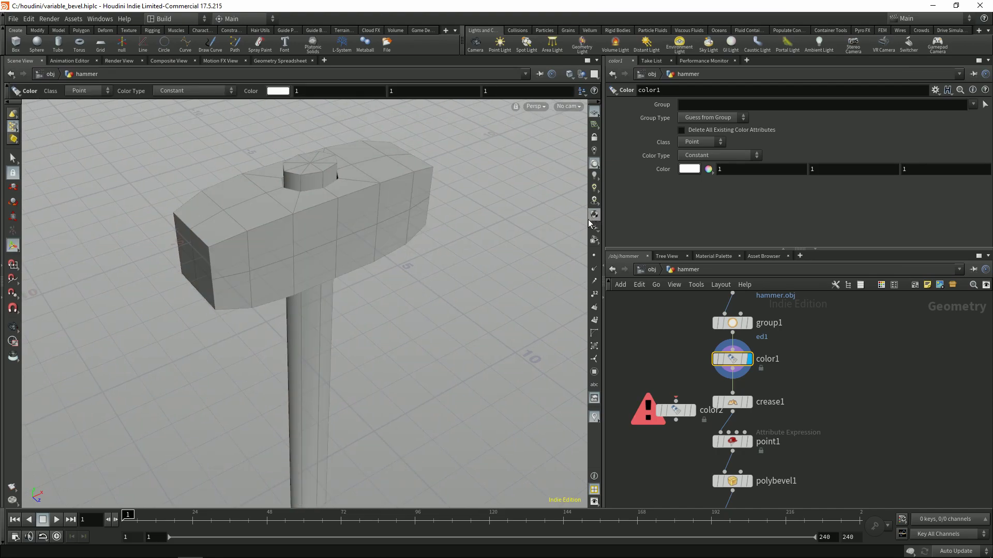
{"action": "key", "text": "Escape"}
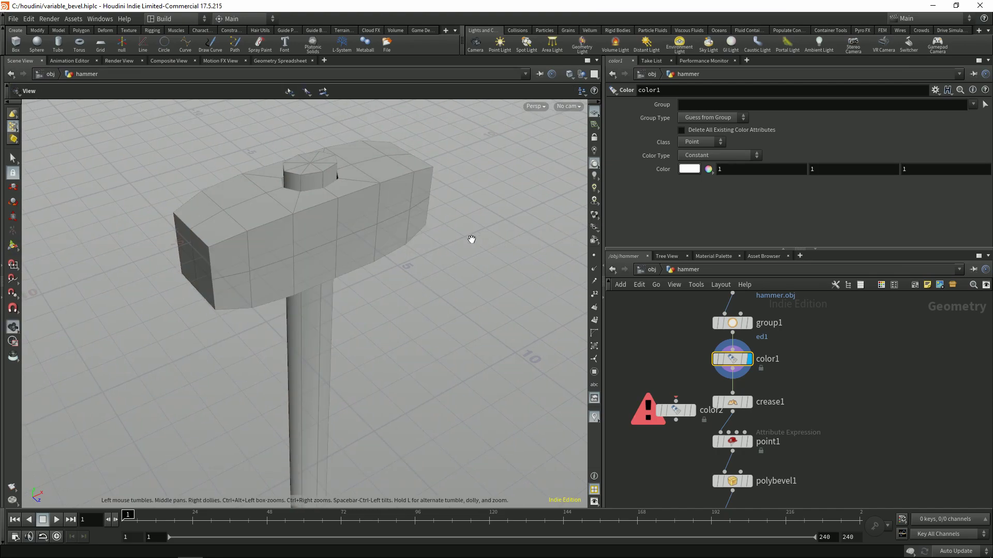
{"action": "left_click_drag", "start_coordinate": [470, 237], "coordinate": [386, 281]}
{"action": "key", "text": "Return"}
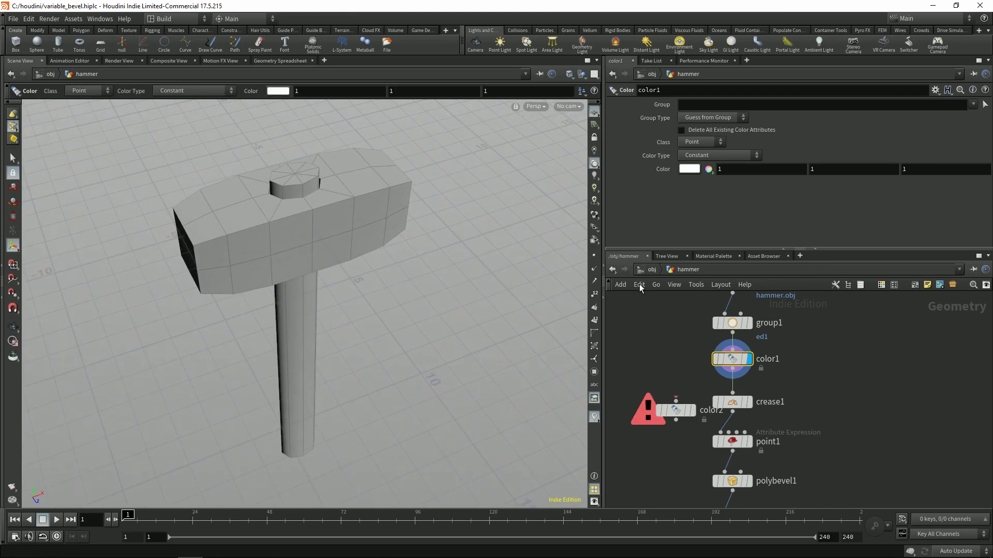
Step: Set color1's colour to black
{"action": "left_click", "coordinate": [683, 168]}
{"action": "left_click", "coordinate": [651, 147]}
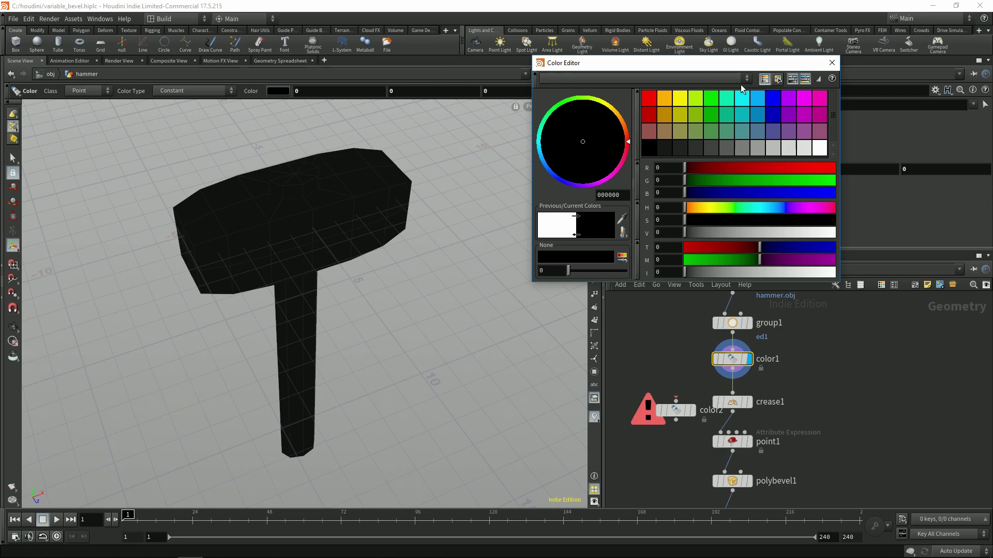
{"action": "left_click", "coordinate": [834, 65]}
{"action": "left_click_drag", "start_coordinate": [336, 237], "coordinate": [279, 274]}
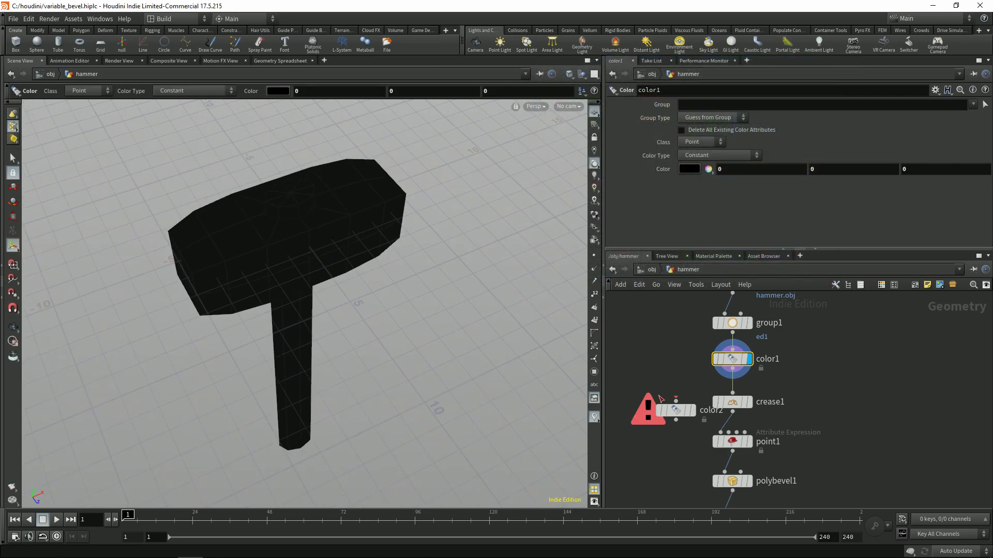
Step: Insert color2 after color1 and group points 38-49 and 76-81 at both head ends
{"action": "left_click_drag", "start_coordinate": [660, 398], "coordinate": [730, 387]}
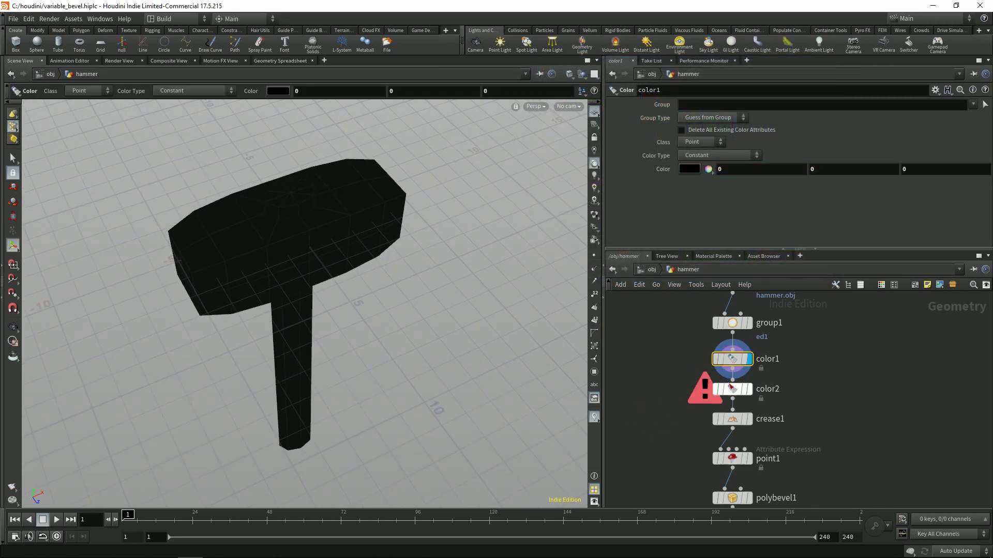
{"action": "left_click", "coordinate": [748, 398]}
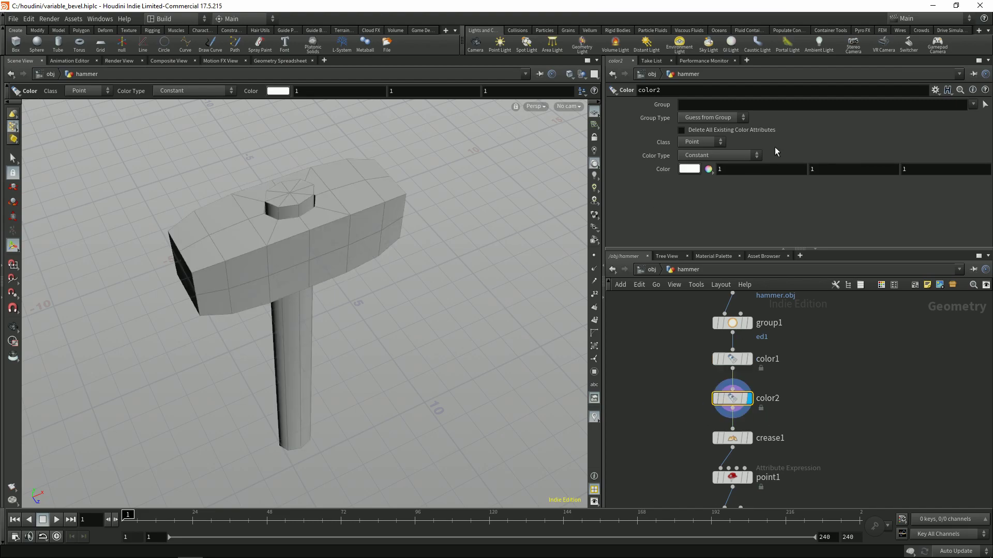
{"action": "key", "text": "Escape"}
{"action": "left_click_drag", "start_coordinate": [497, 258], "coordinate": [228, 232]}
{"action": "key", "text": "w"}
{"action": "key", "text": "s"}
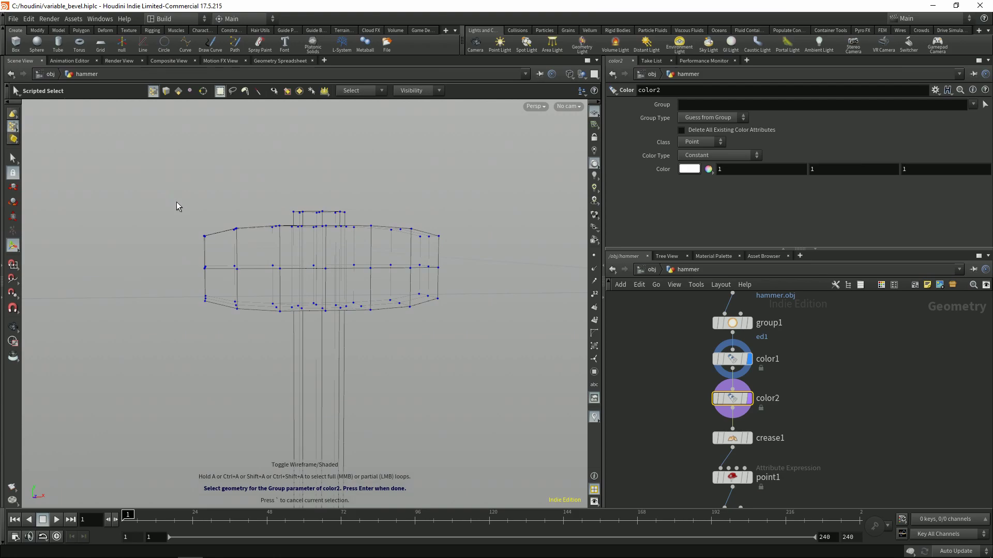
{"action": "left_click_drag", "start_coordinate": [173, 195], "coordinate": [227, 327]}
{"action": "left_click_drag", "start_coordinate": [227, 327], "coordinate": [214, 270]}
{"action": "mouse_move", "coordinate": [374, 150]}
{"action": "left_mouse_down", "text": "shift"}
{"action": "mouse_move", "coordinate": [330, 296]}
{"action": "mouse_move", "coordinate": [350, 297]}
{"action": "mouse_move", "coordinate": [339, 257]}
{"action": "mouse_move", "coordinate": [355, 319]}
{"action": "mouse_move", "coordinate": [464, 323]}
{"action": "left_mouse_up", "text": "shift"}
{"action": "key", "text": "Return"}
{"action": "key", "text": "w"}
{"action": "middle_click_drag", "start_coordinate": [673, 418], "coordinate": [671, 354]}
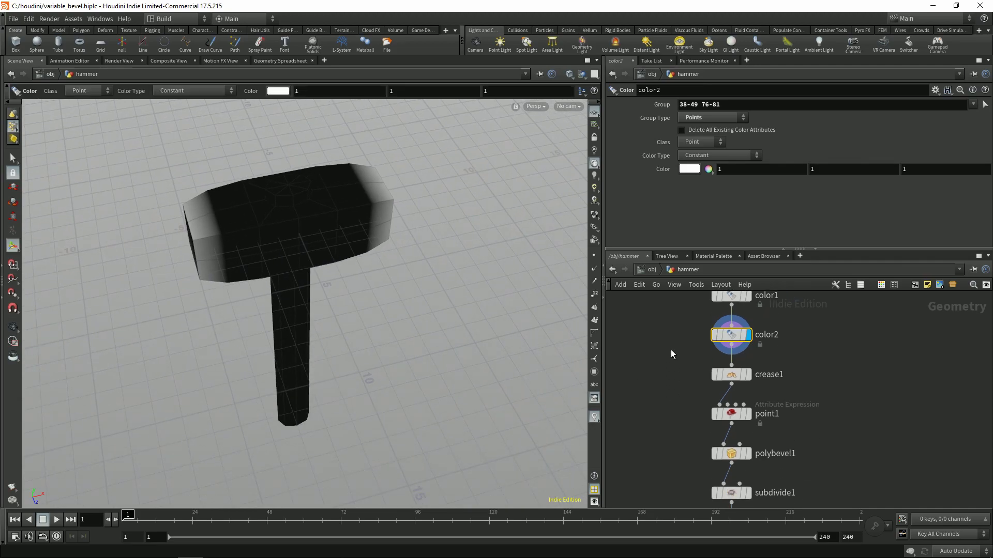
Step: Bypass crease1 and move it and the nodes below further down
{"action": "left_click", "coordinate": [733, 380]}
{"action": "scroll", "coordinate": [664, 367], "scroll_direction": "down", "scroll_amount": 2}
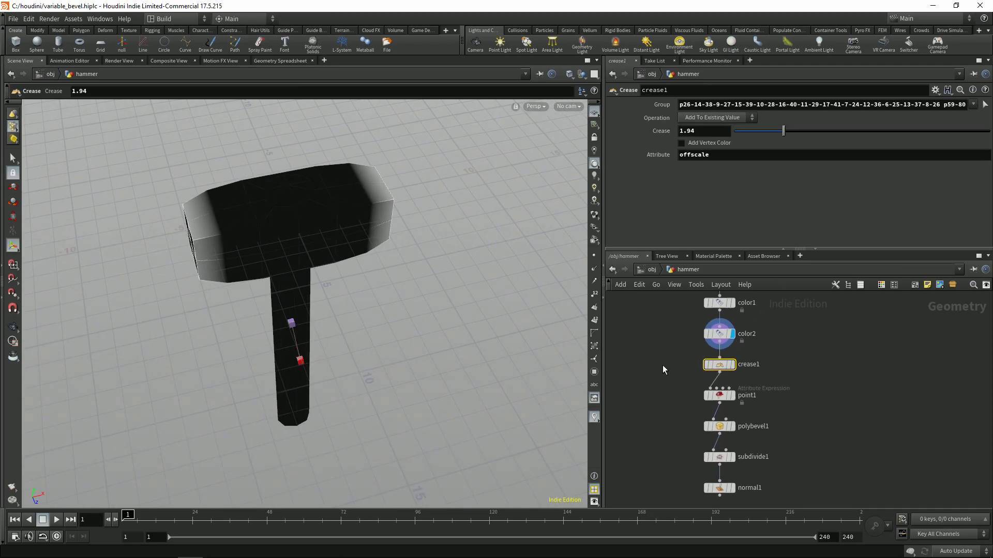
{"action": "left_click", "coordinate": [663, 365]}
{"action": "left_click_drag", "start_coordinate": [673, 372], "coordinate": [739, 499]}
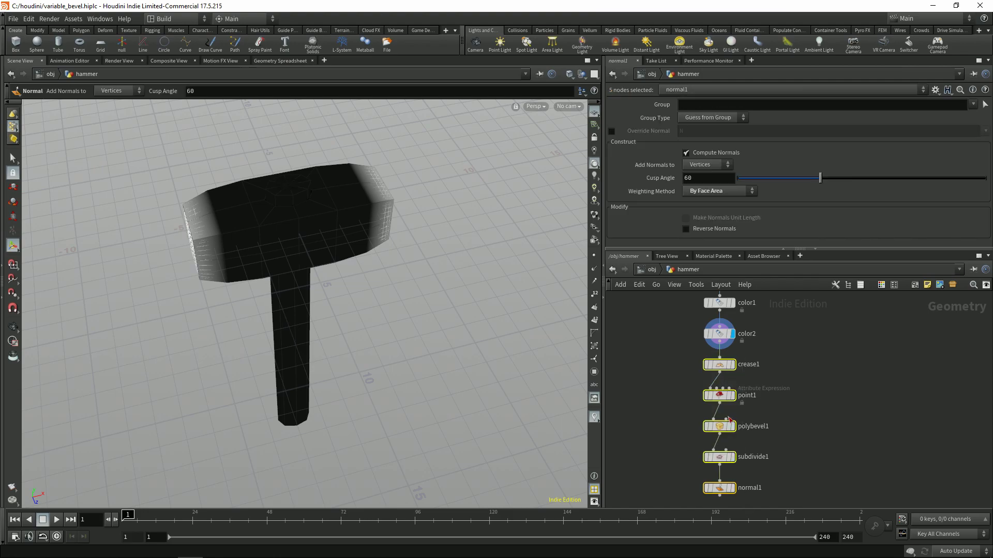
{"action": "key", "text": "l"}
Step: Add crease2 below color2 with its group set to ed1
{"action": "key", "text": "Tab"}
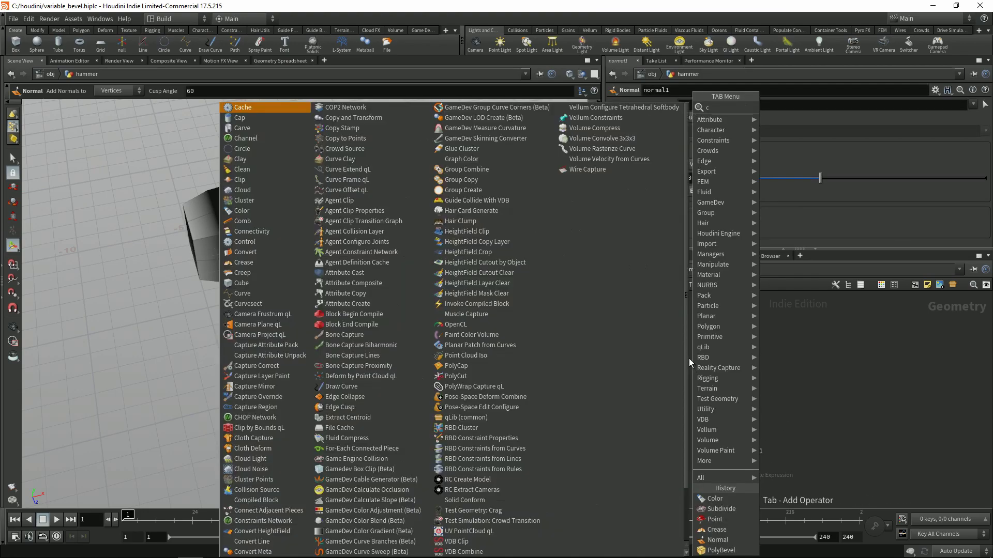
{"action": "left_click", "coordinate": [775, 107]}
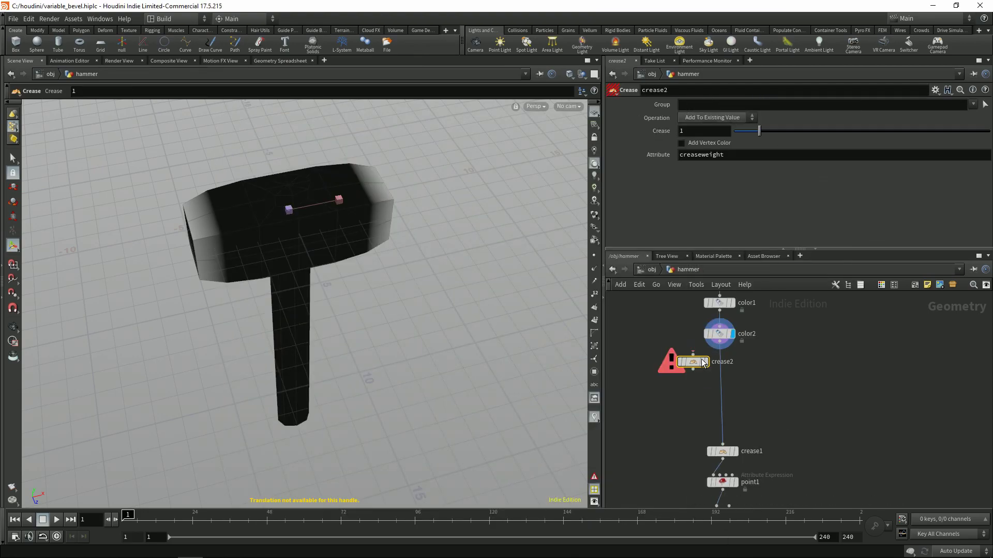
{"action": "left_click", "coordinate": [718, 372]}
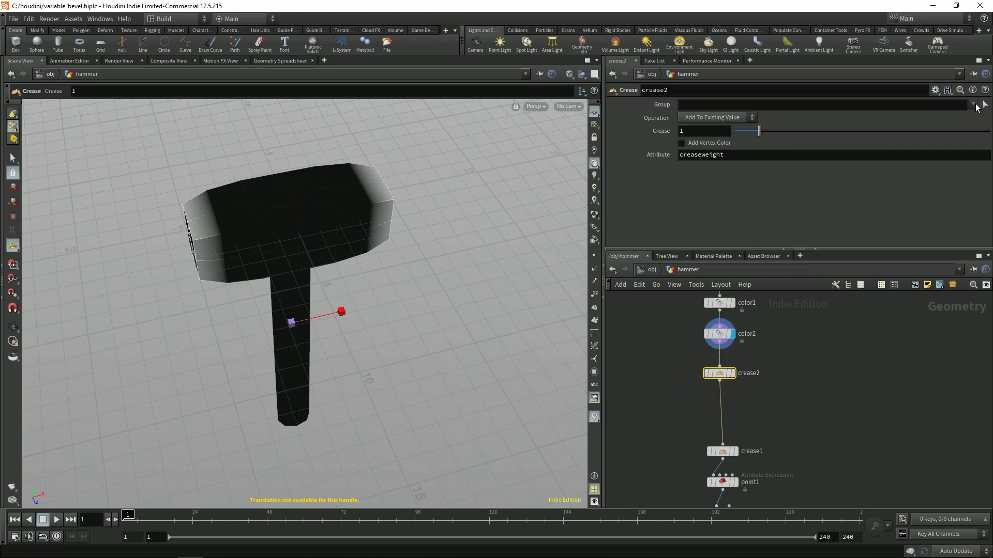
{"action": "left_click", "coordinate": [973, 104]}
{"action": "left_click", "coordinate": [962, 117]}
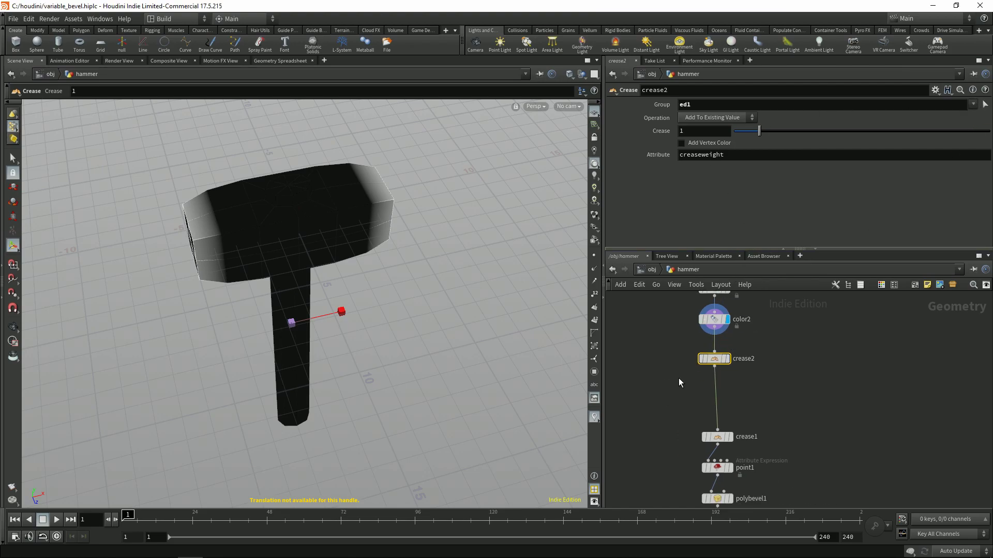
Step: Add subdivide2 after crease2 and display its result
{"action": "key", "text": "Tab"}
{"action": "type", "text": "su"}
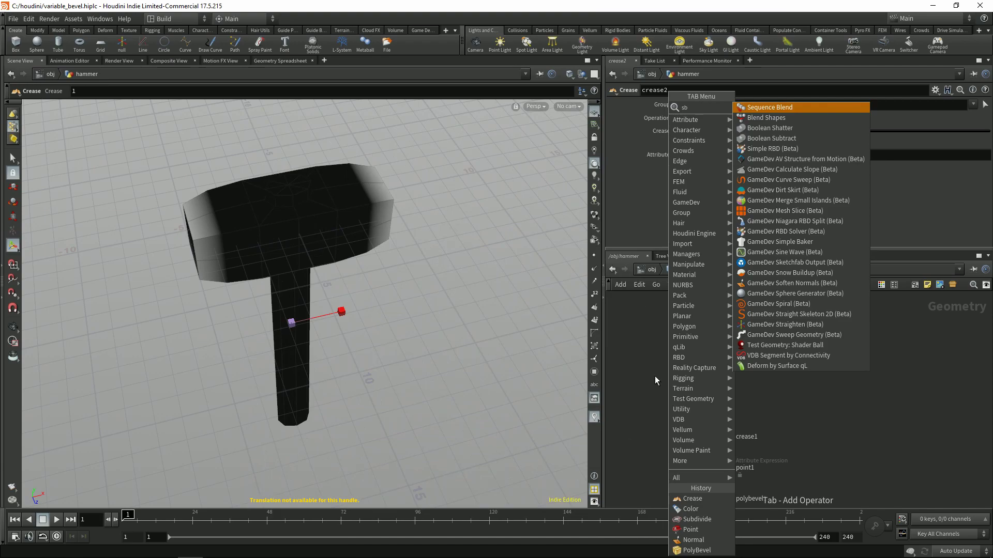
{"action": "type", "text": "b"}
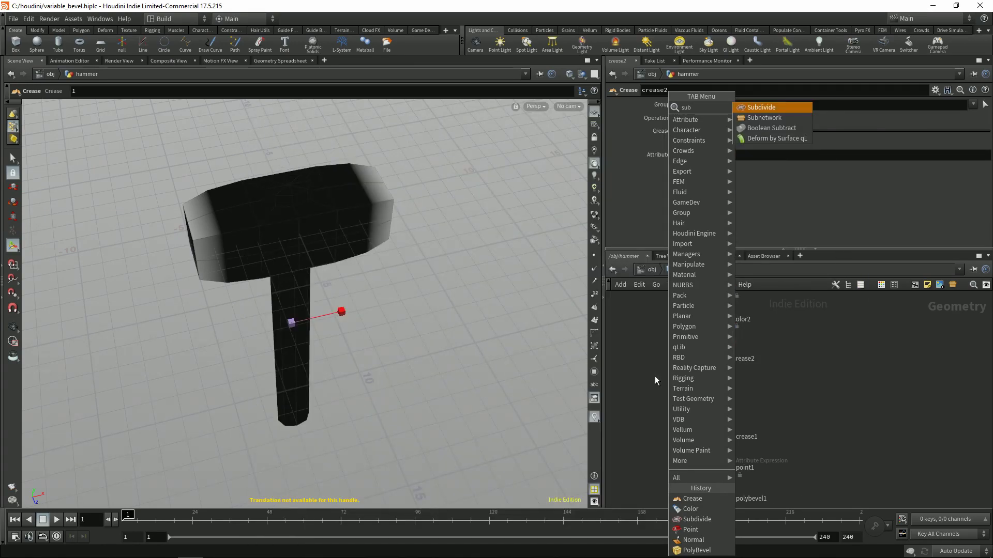
{"action": "key", "text": "Return"}
{"action": "left_click", "coordinate": [698, 402]}
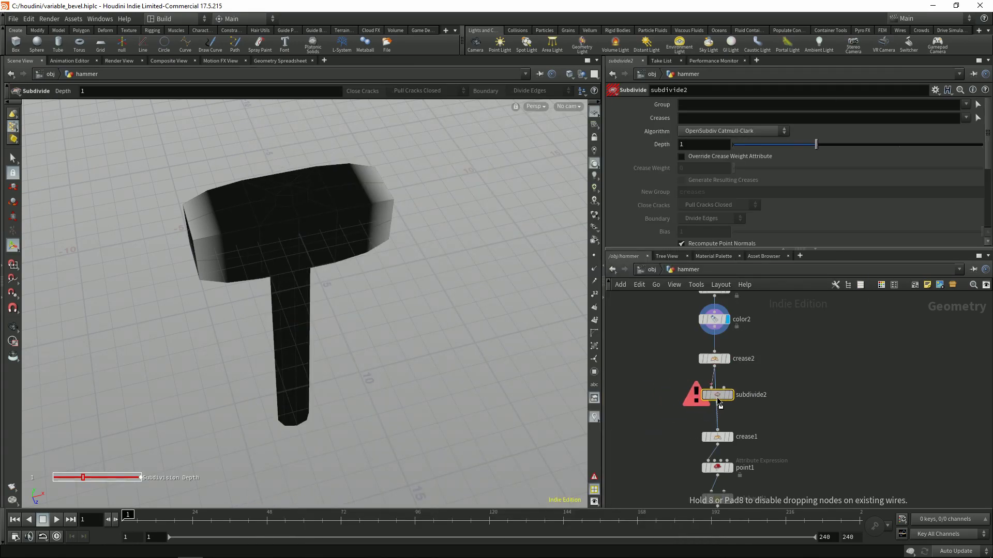
{"action": "left_click", "coordinate": [727, 395]}
{"action": "mouse_move", "coordinate": [445, 375]}
{"action": "left_mouse_down"}
{"action": "mouse_move", "coordinate": [321, 223]}
{"action": "mouse_move", "coordinate": [316, 250]}
{"action": "left_mouse_up"}
{"action": "key", "text": "shift+w"}
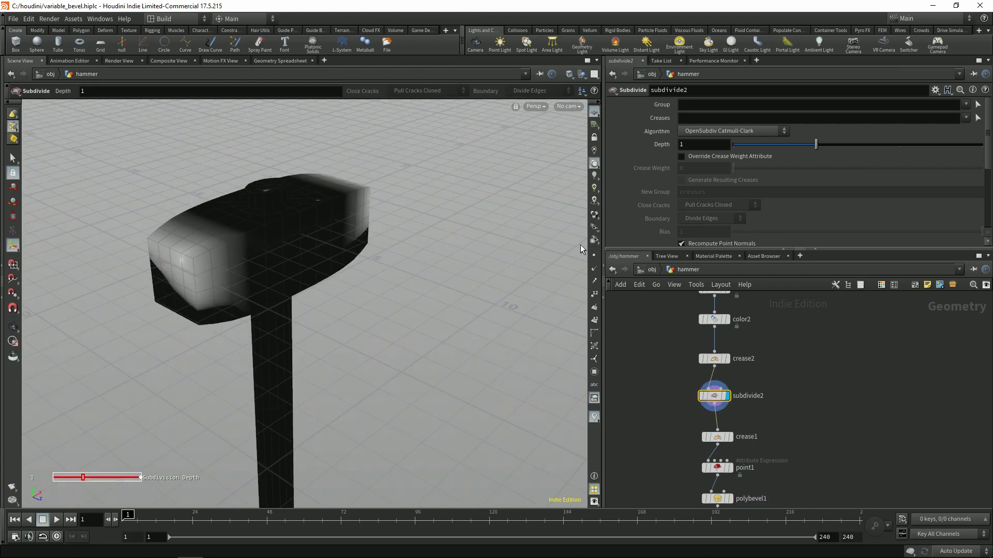
Step: Brighten the viewport lighting and set subdivide2's depth to 2
{"action": "left_click", "coordinate": [594, 216]}
{"action": "left_click", "coordinate": [621, 266]}
{"action": "key", "text": "Escape"}
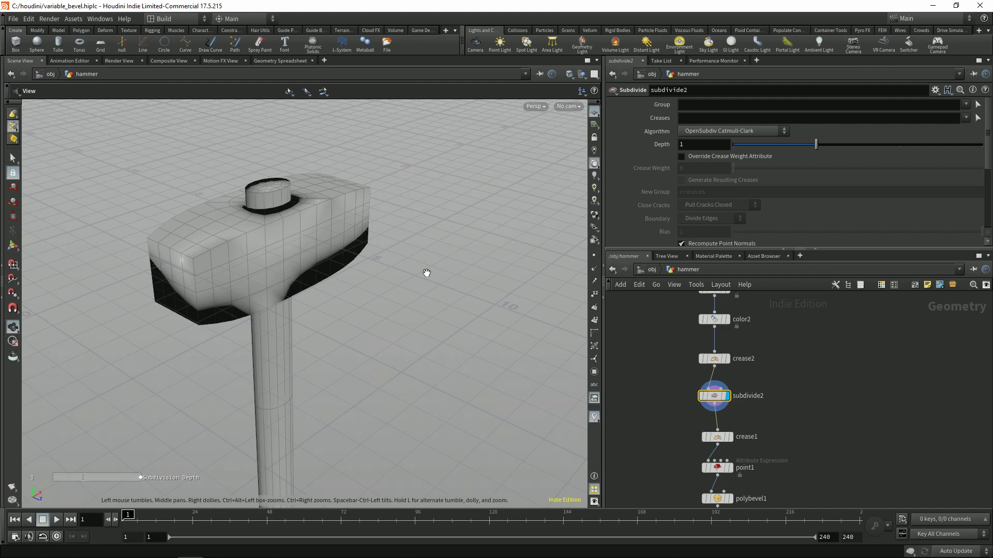
{"action": "left_click_drag", "start_coordinate": [426, 273], "coordinate": [355, 226]}
{"action": "key", "text": "Return"}
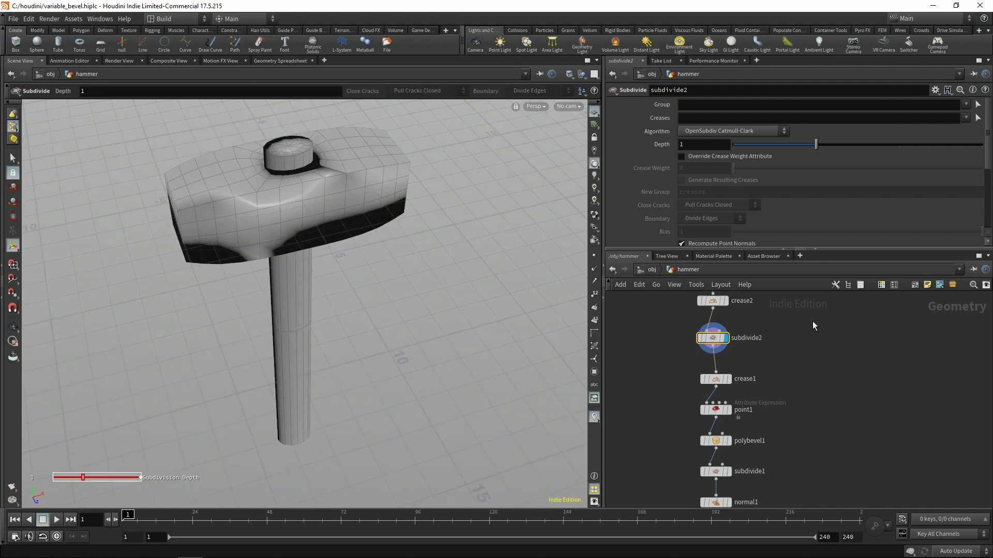
{"action": "scroll", "coordinate": [243, 193], "scroll_direction": "up", "scroll_amount": 2}
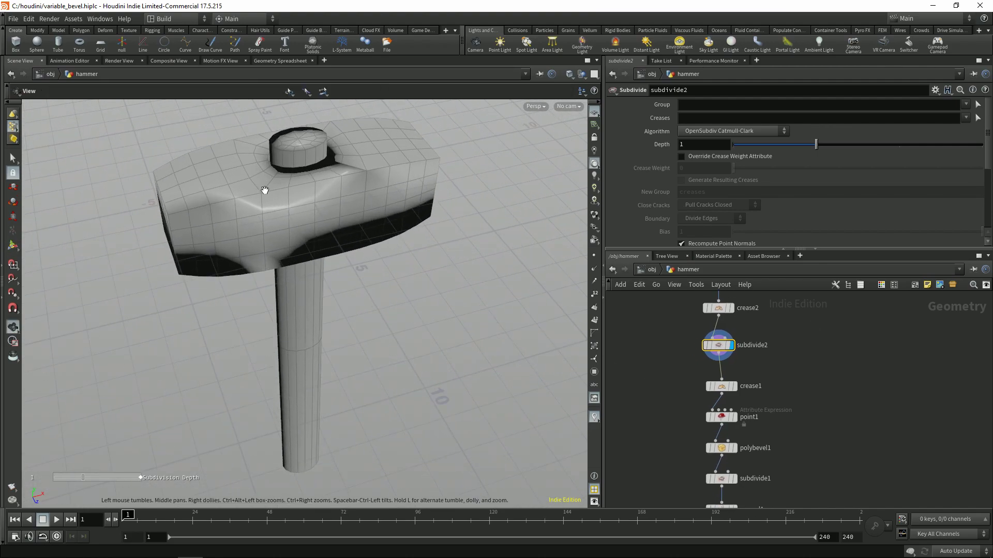
{"action": "key", "text": "Return"}
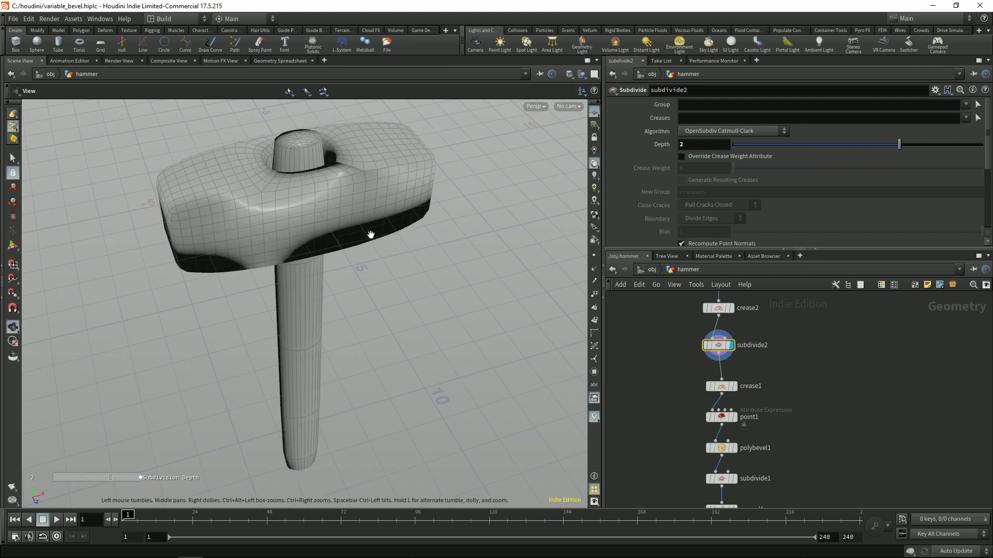
{"action": "scroll", "coordinate": [398, 238], "scroll_direction": "up", "scroll_amount": 2}
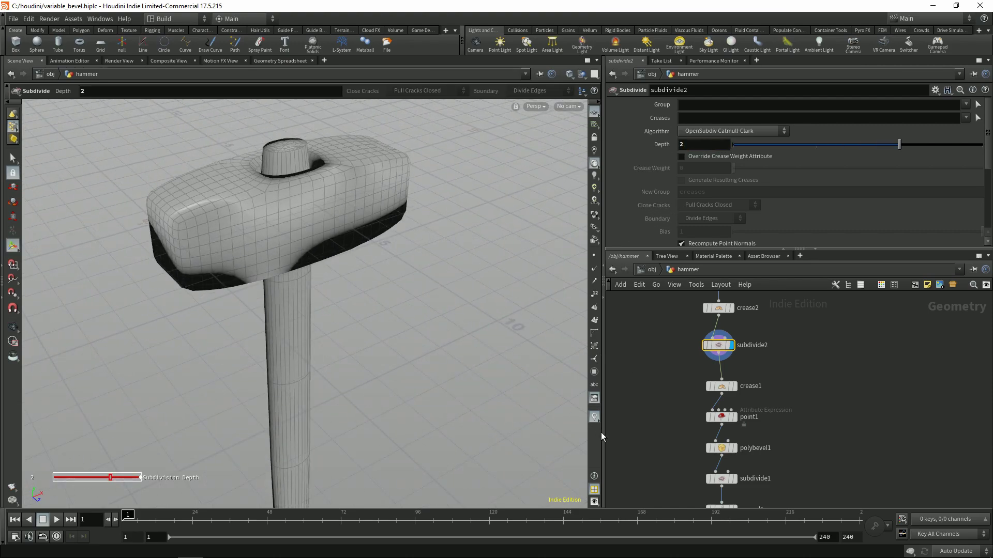
Step: Switch the viewport to flat shading with wireframe and view the hammer from the front
{"action": "left_click", "coordinate": [567, 75]}
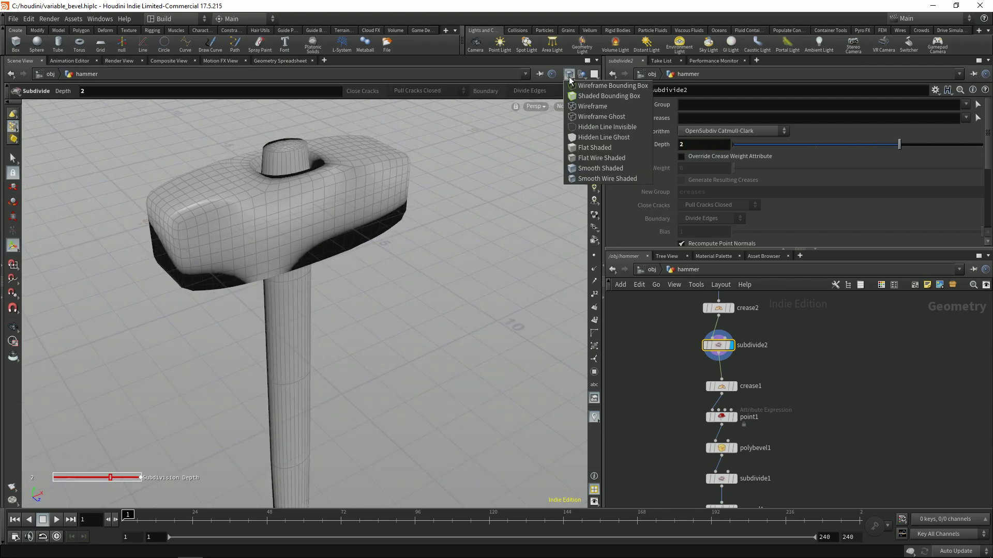
{"action": "left_click", "coordinate": [586, 159]}
{"action": "key", "text": "Escape"}
{"action": "mouse_move", "coordinate": [402, 222]}
{"action": "left_mouse_down"}
{"action": "mouse_move", "coordinate": [337, 186]}
{"action": "mouse_move", "coordinate": [351, 220]}
{"action": "left_mouse_up"}
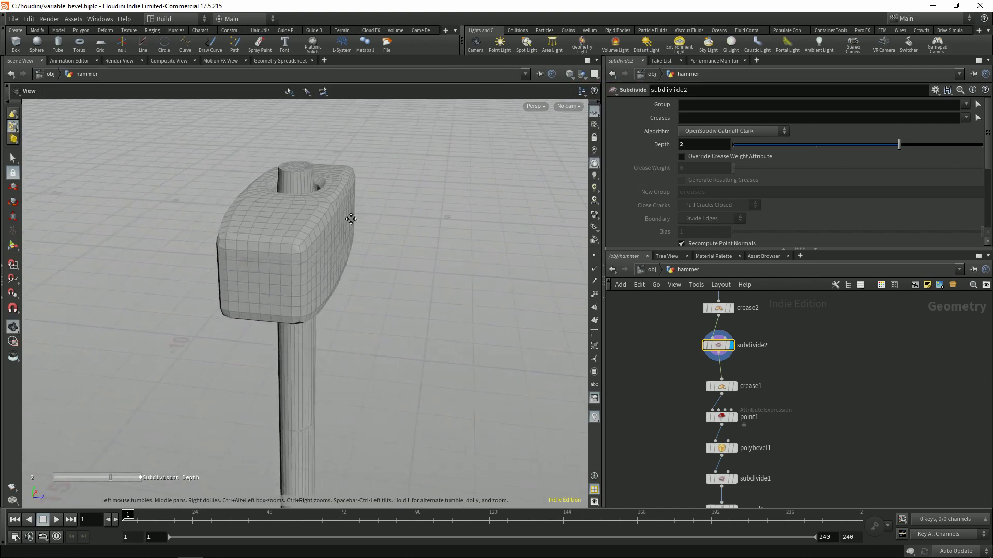
{"action": "scroll", "coordinate": [351, 219], "scroll_direction": "up", "scroll_amount": 2}
{"action": "key", "text": "Return"}
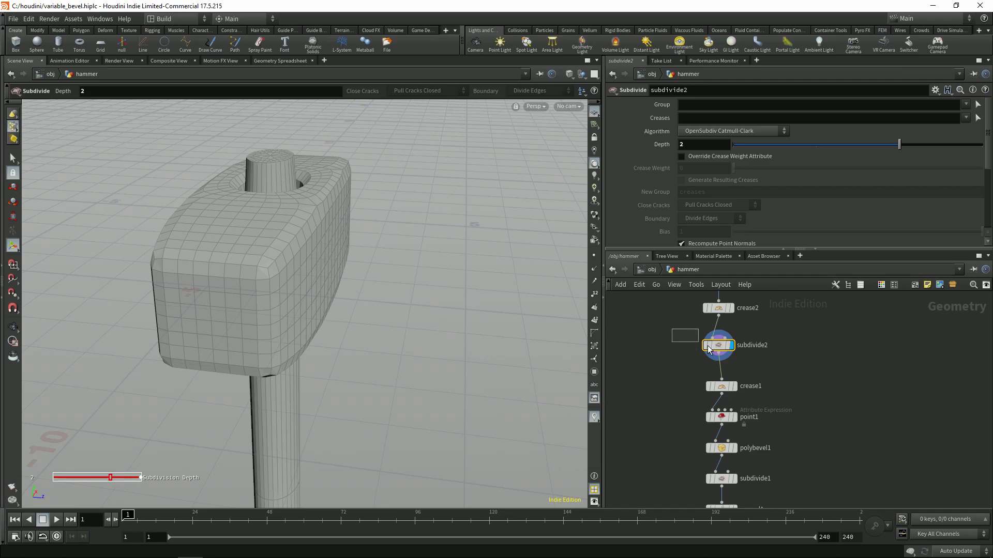
{"action": "key", "text": "Up"}
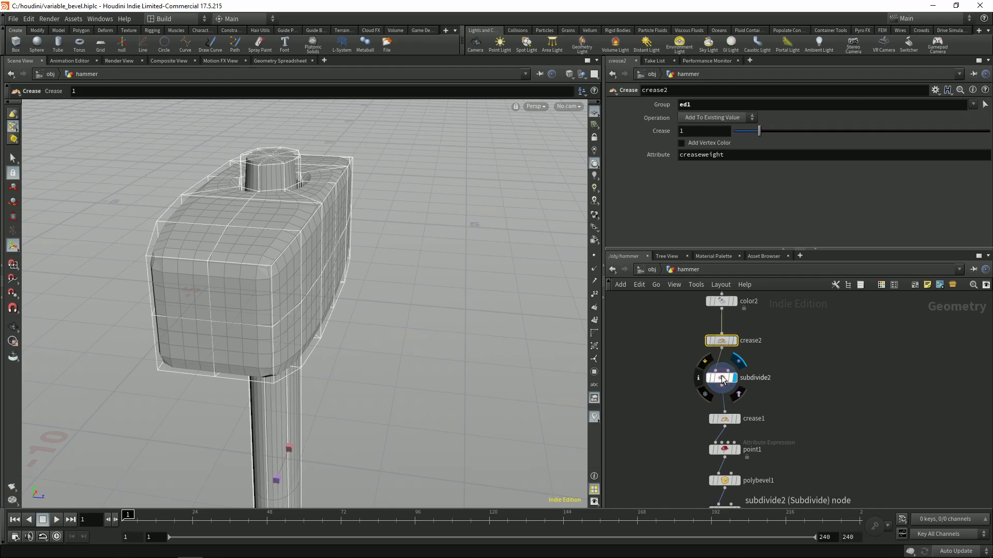
{"action": "key", "text": "Down"}
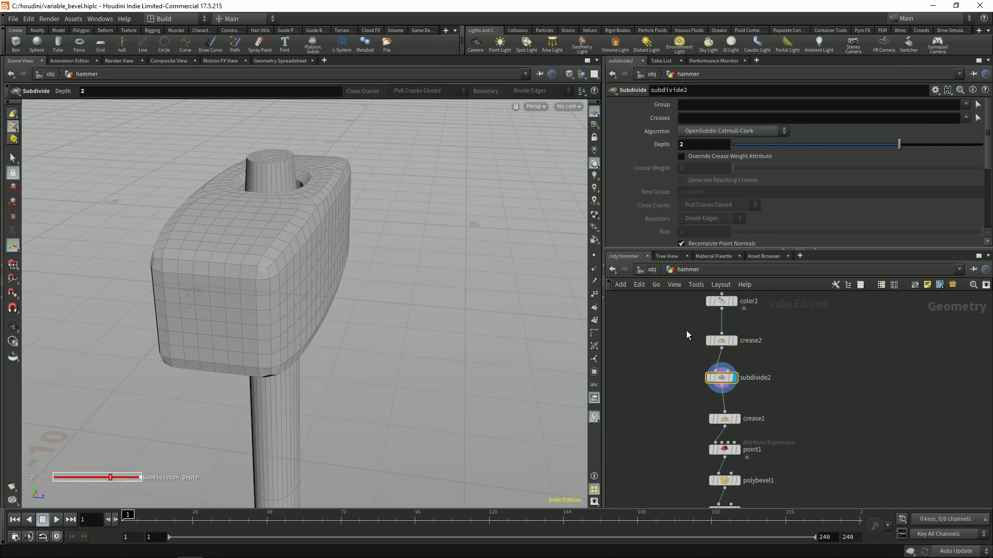
Step: Raise crease2's crease weight on ed1 to keep the head outline sharp, framing the whole hammer
{"action": "left_click_drag", "start_coordinate": [405, 270], "coordinate": [468, 265], "text": "alt"}
{"action": "key", "text": "Up"}
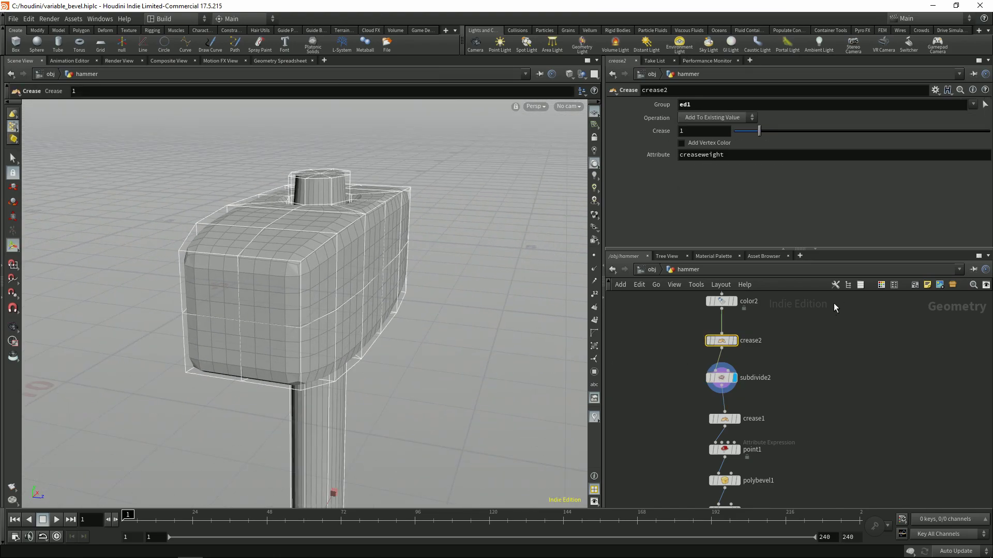
{"action": "left_click_drag", "start_coordinate": [759, 131], "coordinate": [858, 120]}
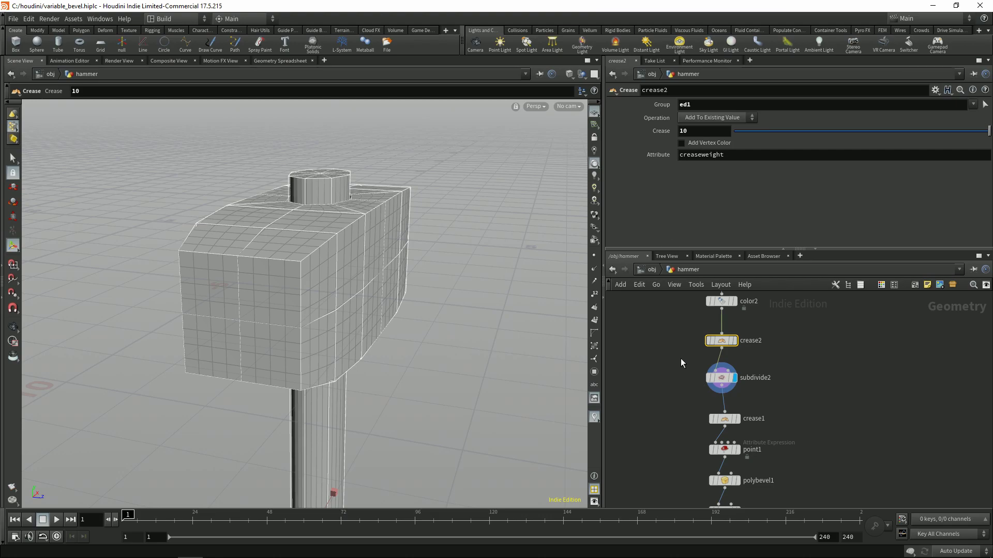
{"action": "mouse_move", "coordinate": [459, 230]}
{"action": "left_mouse_down", "text": "alt"}
{"action": "mouse_move", "coordinate": [328, 255]}
{"action": "mouse_move", "coordinate": [317, 193]}
{"action": "mouse_move", "coordinate": [366, 195]}
{"action": "mouse_move", "coordinate": [368, 146]}
{"action": "mouse_move", "coordinate": [375, 217]}
{"action": "mouse_move", "coordinate": [317, 293]}
{"action": "mouse_move", "coordinate": [342, 228]}
{"action": "left_mouse_up", "text": "alt"}
{"action": "key", "text": "Return"}
{"action": "key", "text": "shift+w"}
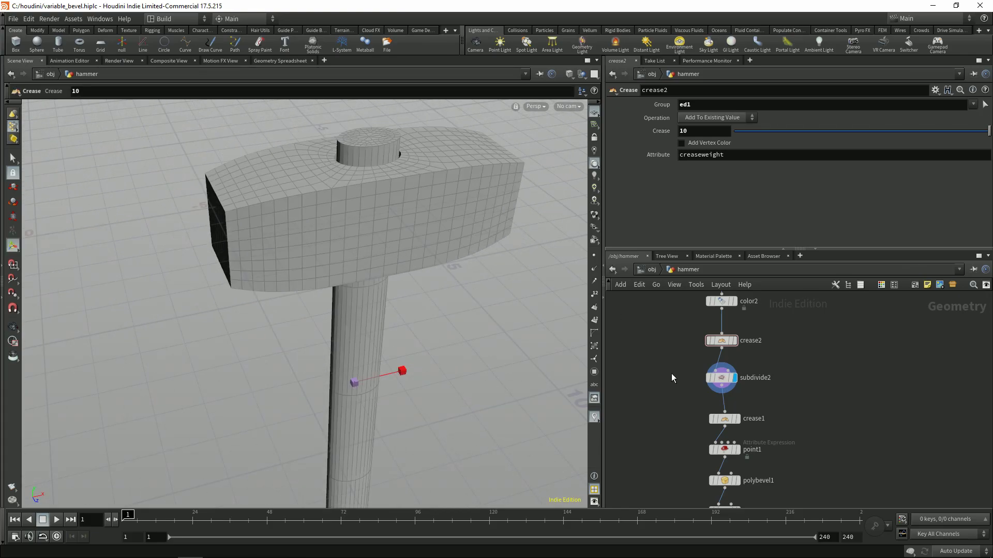
{"action": "left_click", "coordinate": [744, 379]}
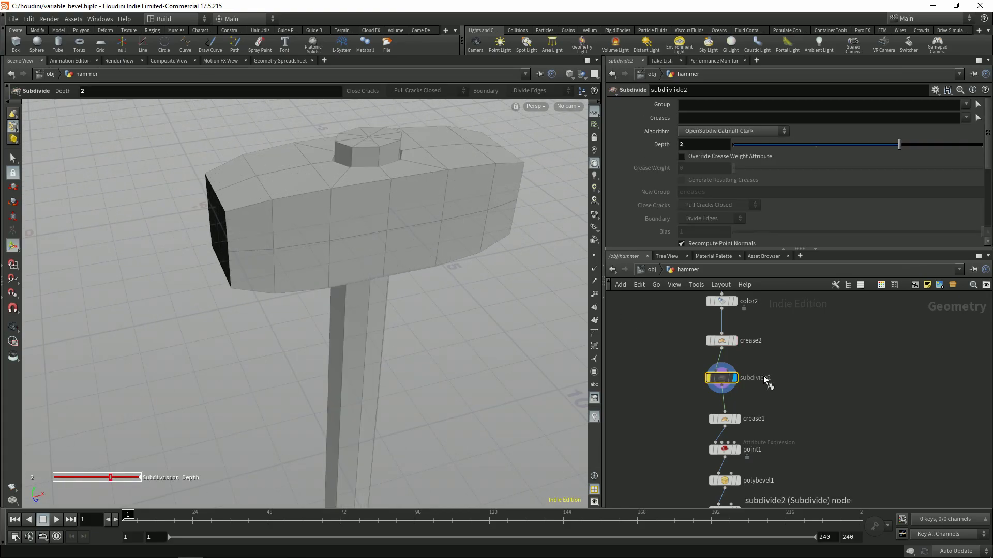
Step: Shade the viewport by colour attribute so the hammer shows black fading to white at the head ends
{"action": "key", "text": "Escape"}
{"action": "left_click_drag", "start_coordinate": [582, 319], "coordinate": [332, 274]}
{"action": "key", "text": "Return"}
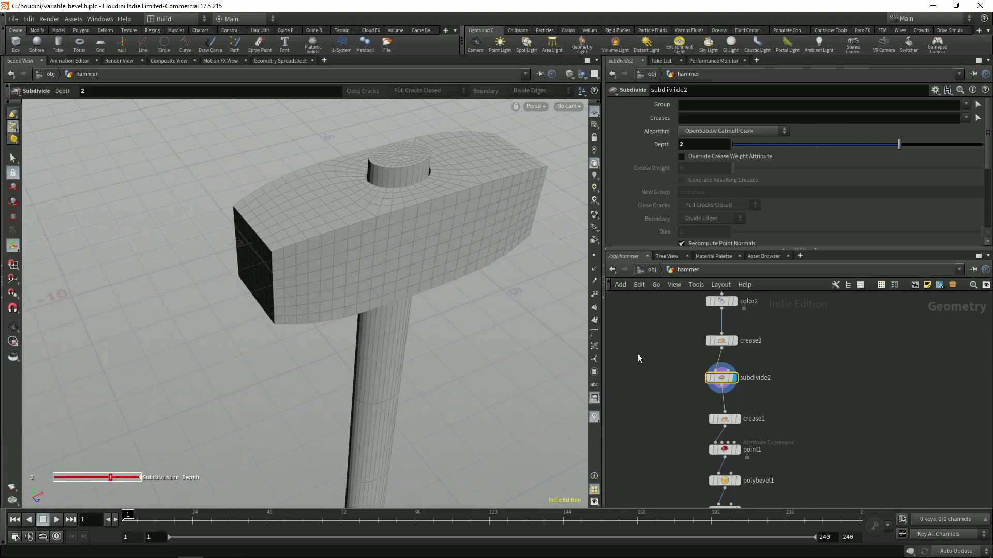
{"action": "left_click", "coordinate": [593, 217]}
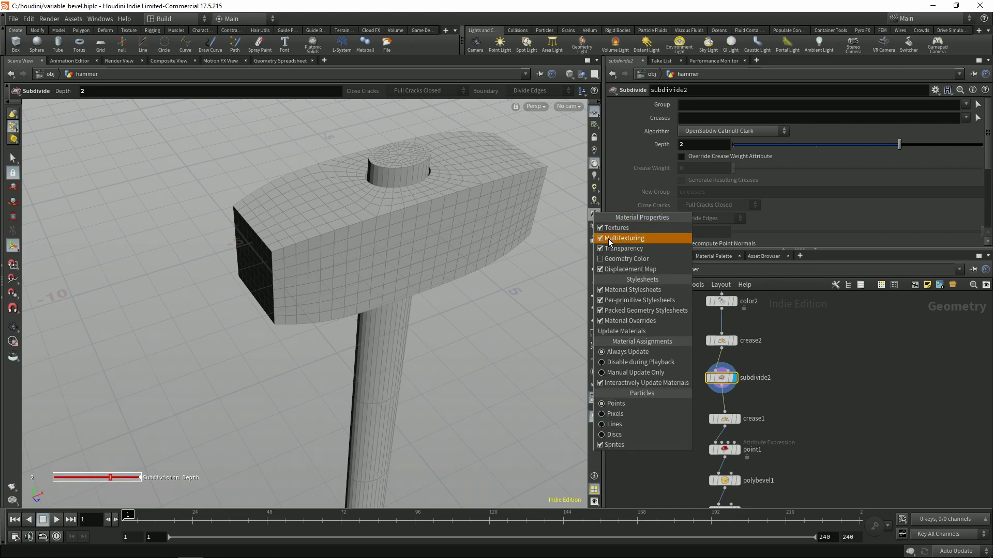
{"action": "left_click", "coordinate": [641, 258]}
{"action": "key", "text": "Escape"}
{"action": "mouse_move", "coordinate": [372, 262]}
{"action": "left_mouse_down"}
{"action": "mouse_move", "coordinate": [303, 230]}
{"action": "mouse_move", "coordinate": [324, 215]}
{"action": "mouse_move", "coordinate": [335, 259]}
{"action": "mouse_move", "coordinate": [348, 257]}
{"action": "mouse_move", "coordinate": [308, 244]}
{"action": "mouse_move", "coordinate": [310, 253]}
{"action": "left_mouse_up"}
{"action": "key", "text": "Return"}
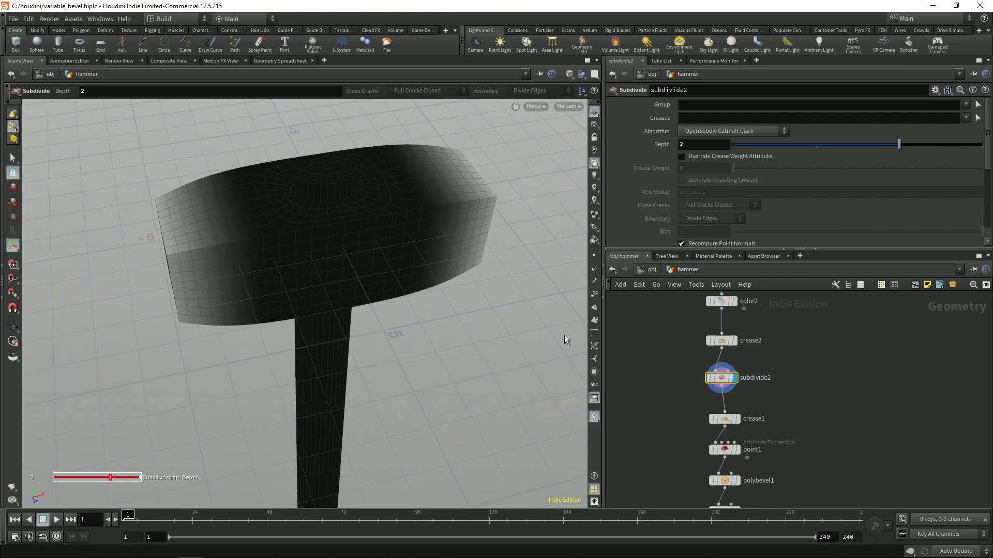
{"action": "middle_click_drag", "start_coordinate": [672, 358], "coordinate": [687, 369]}
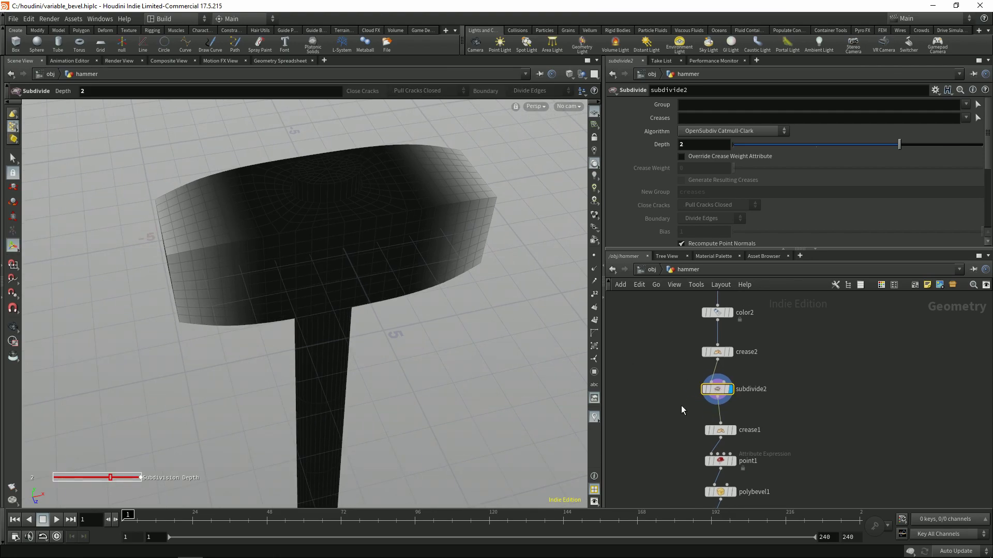
{"action": "left_click_drag", "start_coordinate": [343, 281], "coordinate": [496, 304]}
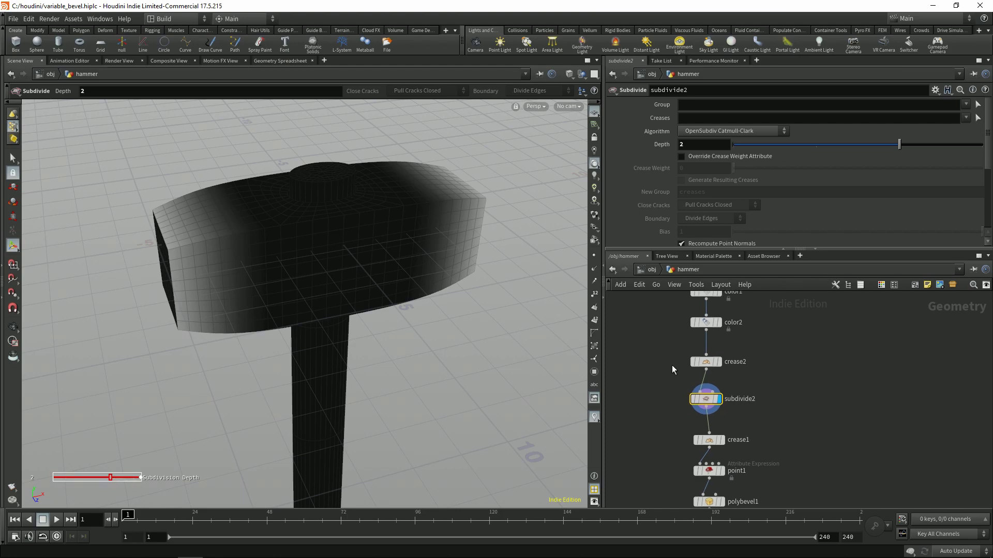
{"action": "key", "text": "Tab"}
Step: Insert an Attribute Blur node on the color2–crease2 wire and display its result
{"action": "type", "text": "a"}
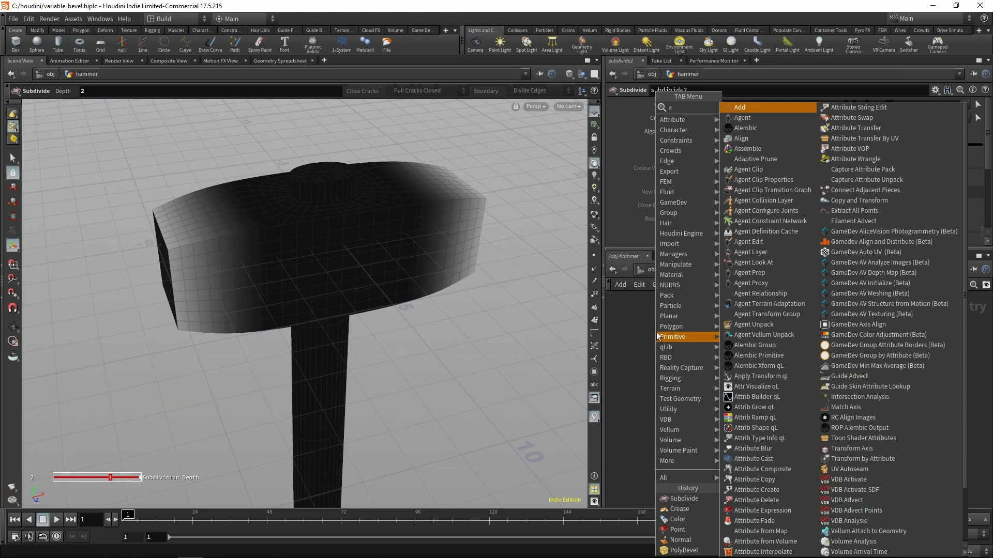
{"action": "type", "text": "ttrib"}
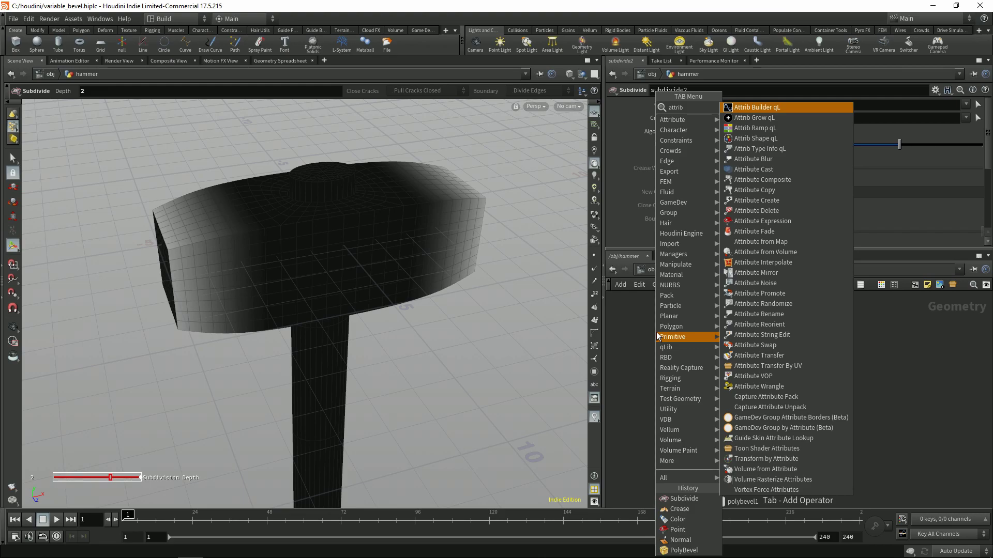
{"action": "type", "text": " bl"}
{"action": "key", "text": "Return"}
{"action": "left_click", "coordinate": [657, 332]}
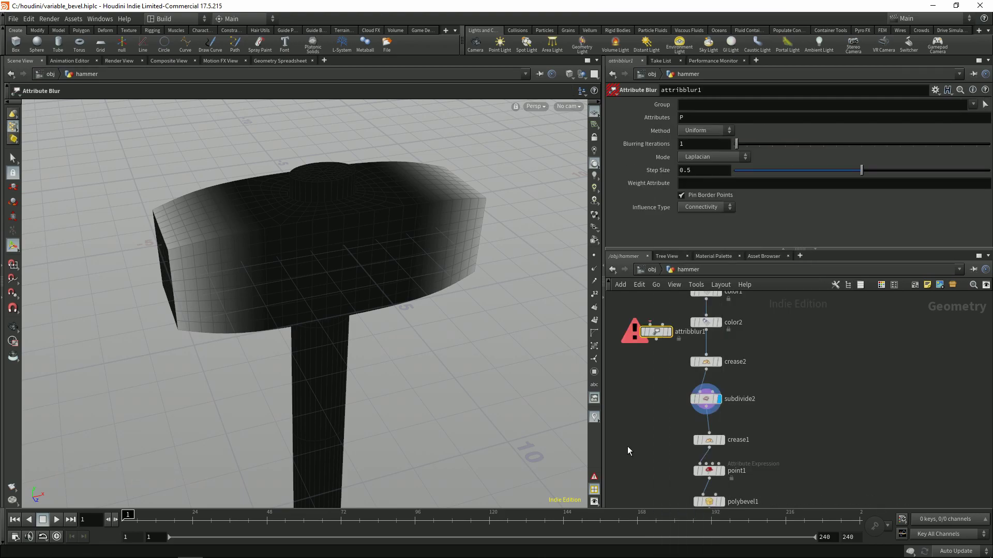
{"action": "left_click_drag", "start_coordinate": [656, 332], "coordinate": [706, 344]}
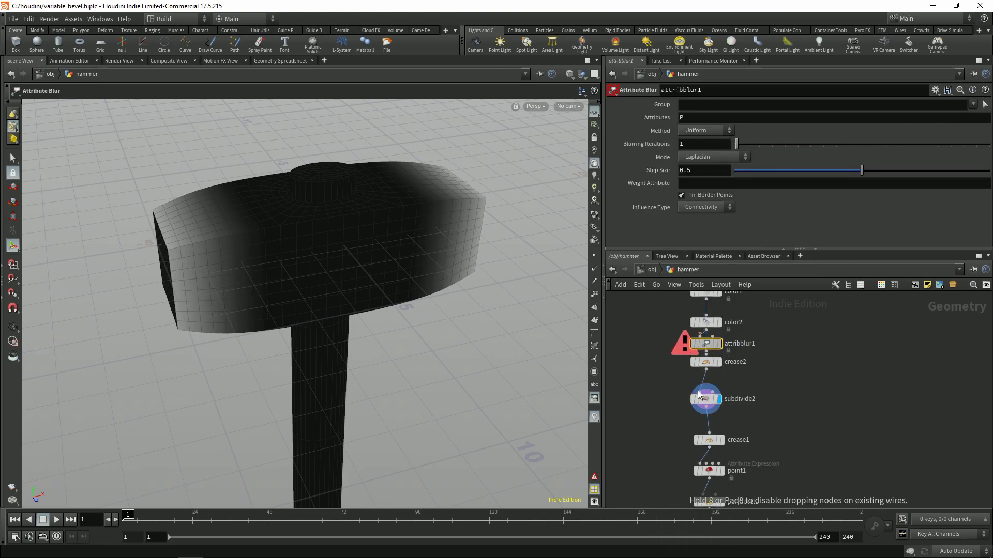
{"action": "key", "text": "r"}
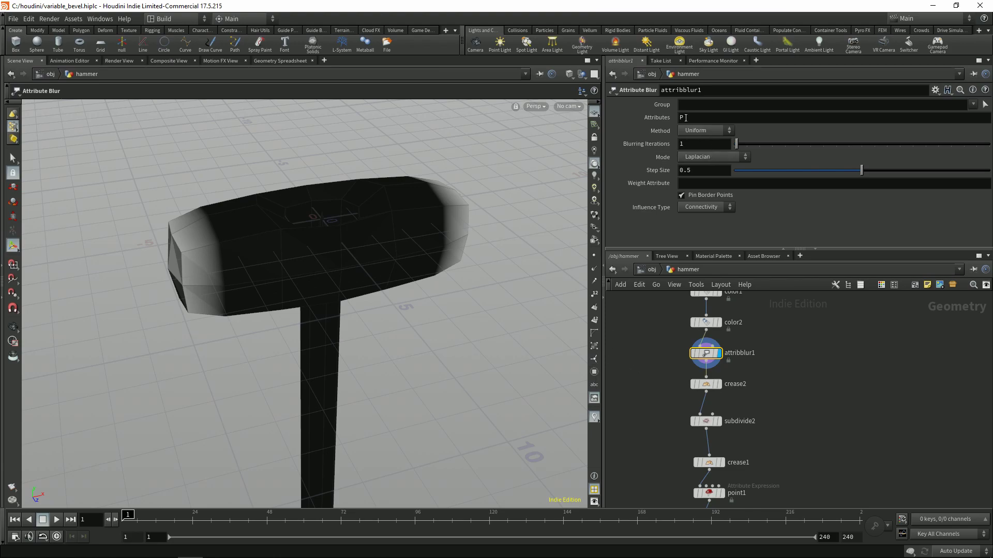
Step: Make attribblur1 blur Cd, raising iterations and lowering the step size
{"action": "double_click", "coordinate": [697, 119]}
{"action": "type", "text": "C"}
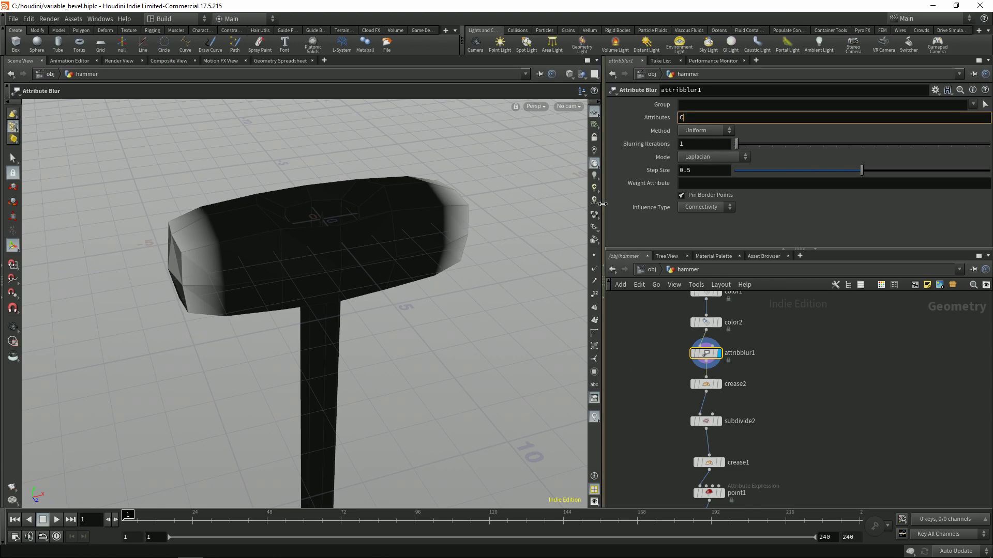
{"action": "type", "text": "d"}
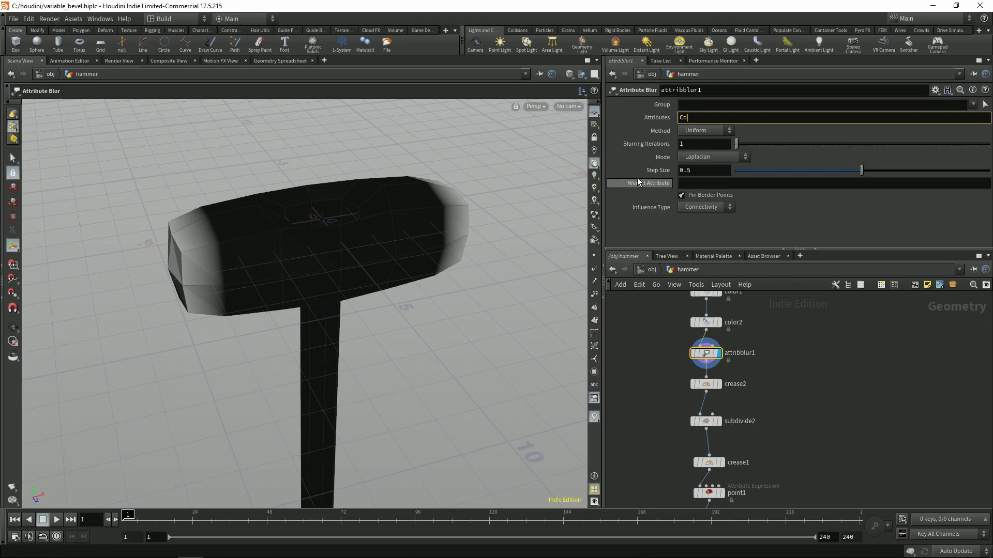
{"action": "key", "text": "Return"}
{"action": "key", "text": "Escape"}
{"action": "left_click_drag", "start_coordinate": [362, 252], "coordinate": [441, 247]}
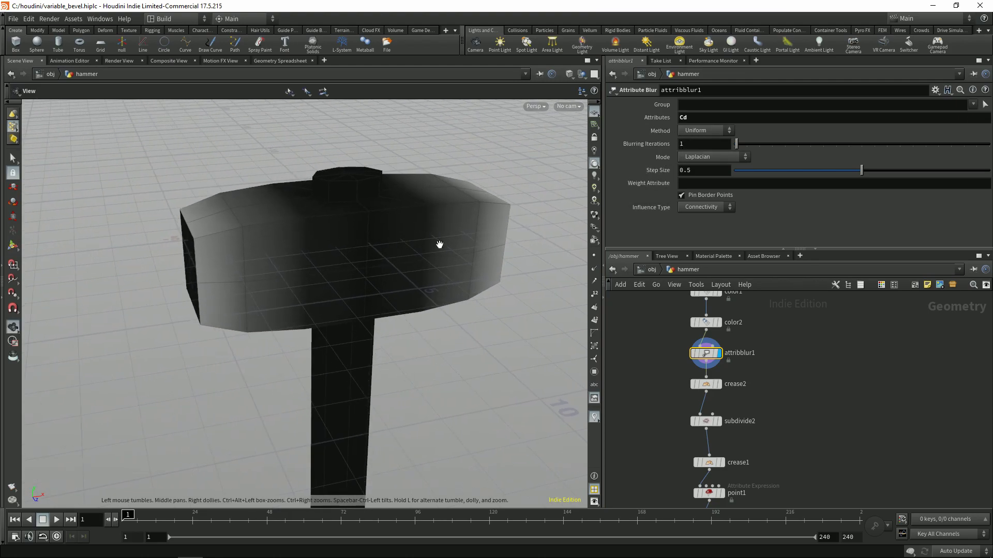
{"action": "key", "text": "Return"}
{"action": "mouse_move", "coordinate": [739, 145]}
{"action": "left_mouse_down"}
{"action": "mouse_move", "coordinate": [771, 146]}
{"action": "mouse_move", "coordinate": [743, 150]}
{"action": "left_mouse_up"}
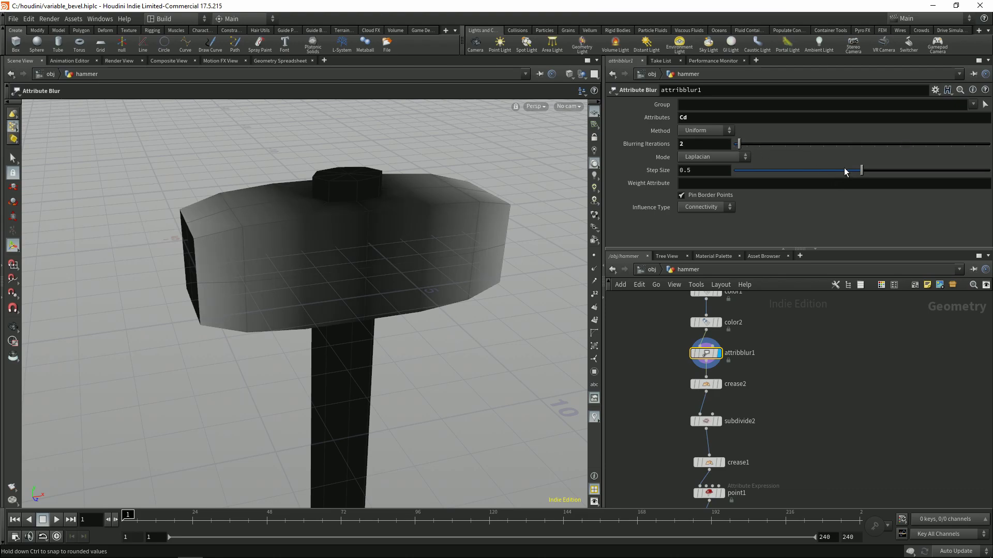
{"action": "left_click_drag", "start_coordinate": [858, 171], "coordinate": [801, 171]}
Step: Lower subdivide2's Depth from 2 to 1
{"action": "key", "text": "Down"}
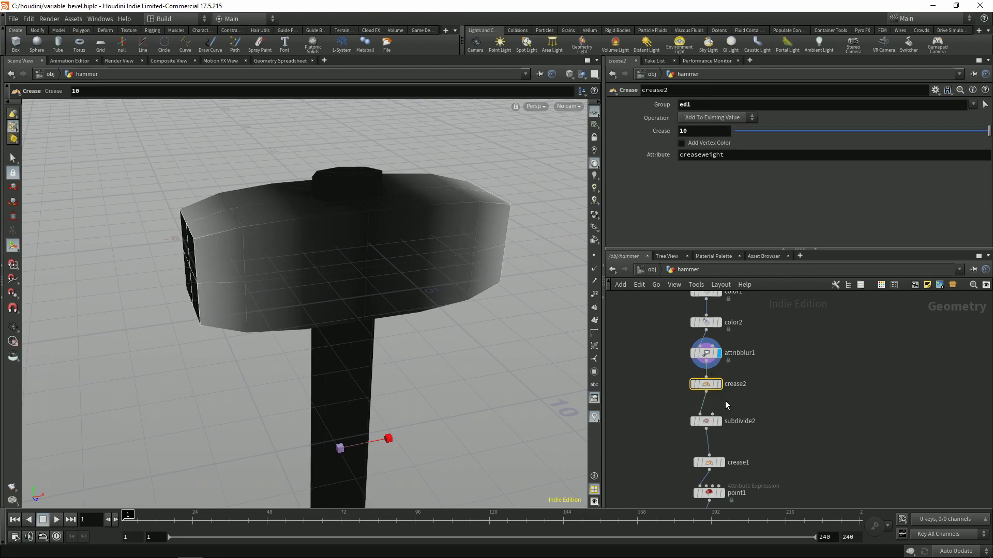
{"action": "key", "text": "Down"}
{"action": "left_click", "coordinate": [803, 144]}
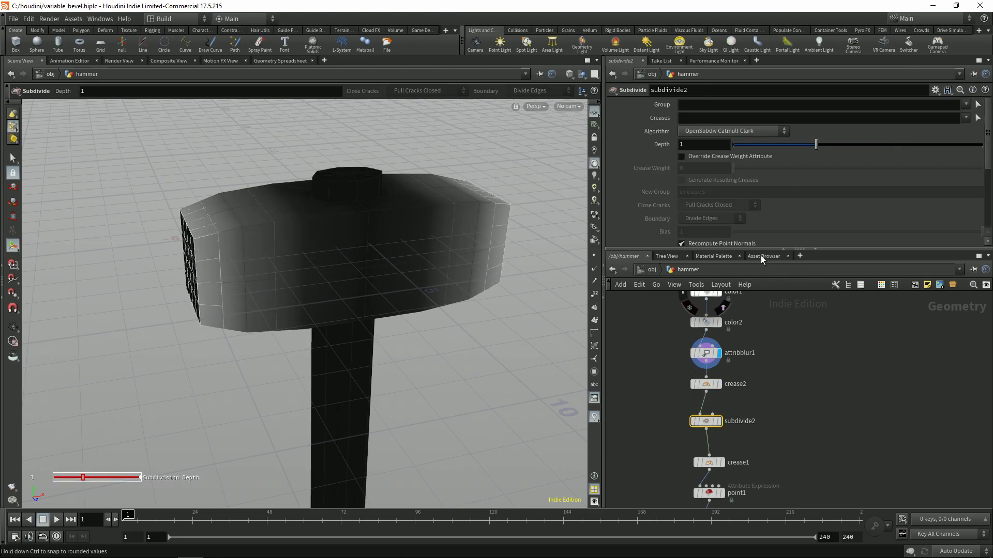
Step: Settle attribblur1 at 1 iteration with a Step Size of 0.227
{"action": "key", "text": "Up"}
{"action": "key", "text": "Up"}
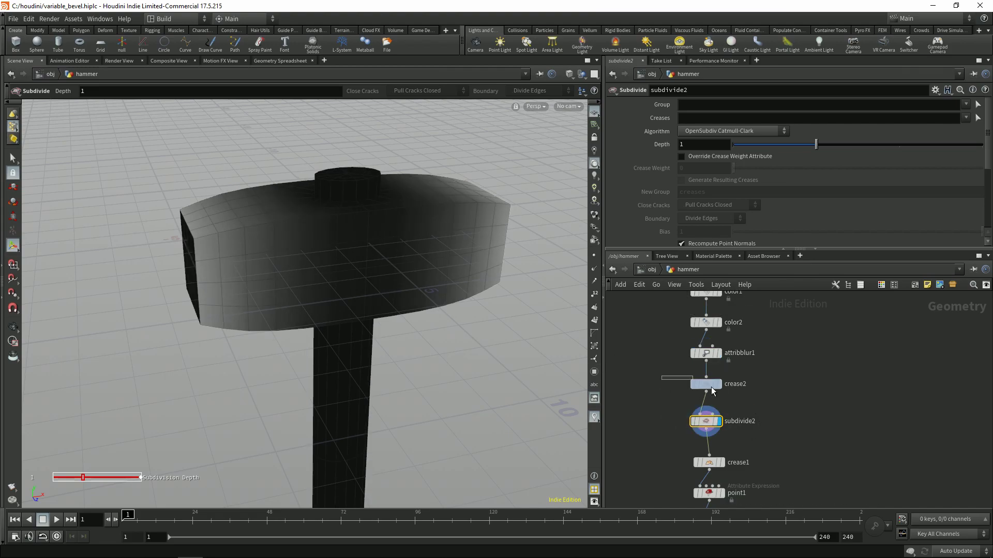
{"action": "left_click", "coordinate": [974, 74]}
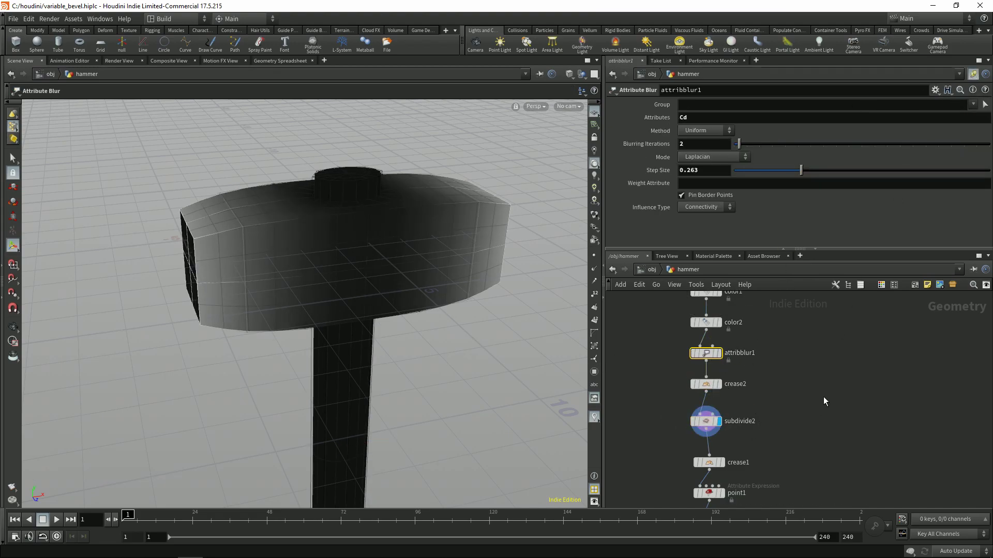
{"action": "mouse_move", "coordinate": [741, 146]}
{"action": "left_mouse_down"}
{"action": "mouse_move", "coordinate": [769, 146]}
{"action": "mouse_move", "coordinate": [737, 145]}
{"action": "left_mouse_up"}
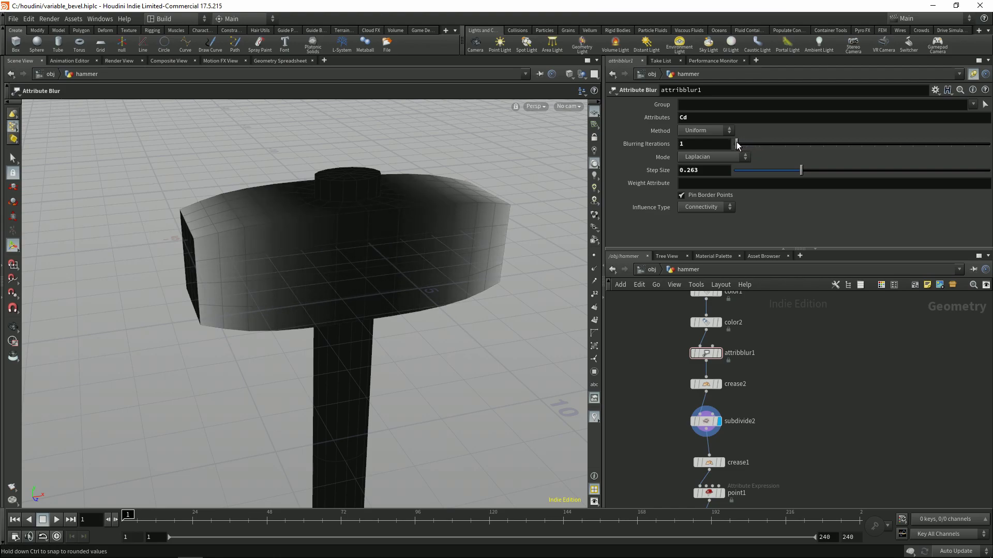
{"action": "mouse_move", "coordinate": [801, 171]}
{"action": "left_mouse_down"}
{"action": "mouse_move", "coordinate": [765, 174]}
{"action": "mouse_move", "coordinate": [791, 173]}
{"action": "left_mouse_up"}
{"action": "key", "text": "Escape"}
{"action": "left_click_drag", "start_coordinate": [413, 310], "coordinate": [321, 310]}
{"action": "scroll", "coordinate": [641, 357], "scroll_direction": "down", "scroll_amount": 3}
Step: Select crease1 through normal1 and lay them out in a straight column under subdivide2
{"action": "scroll", "coordinate": [656, 365], "scroll_direction": "down", "scroll_amount": 1}
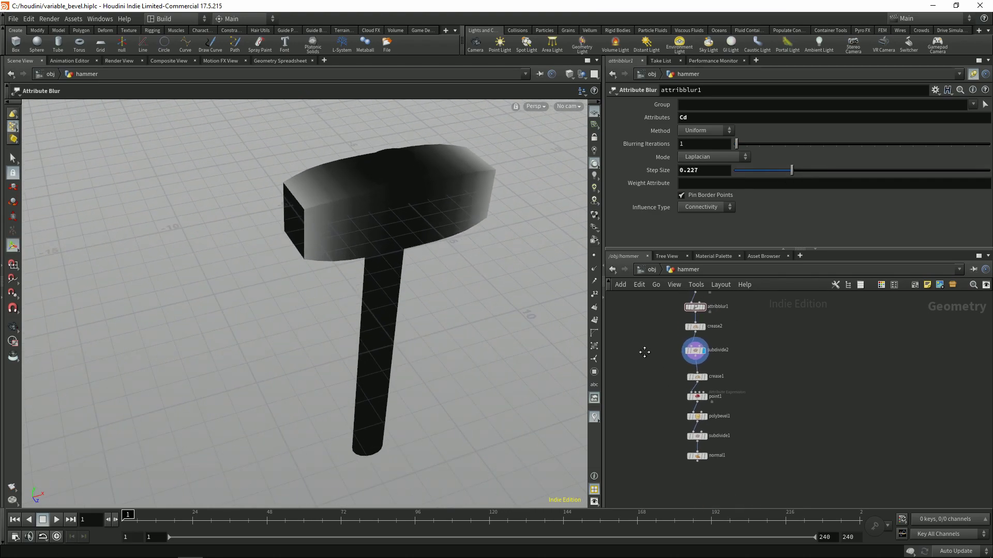
{"action": "left_click_drag", "start_coordinate": [740, 468], "coordinate": [652, 334]}
{"action": "scroll", "coordinate": [675, 339], "scroll_direction": "up", "scroll_amount": 5}
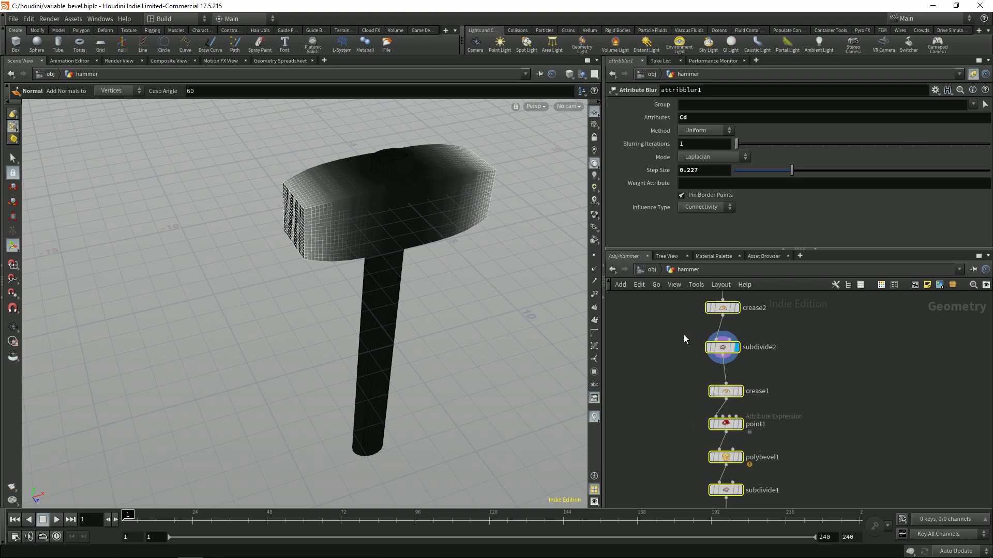
{"action": "left_click", "coordinate": [729, 363]}
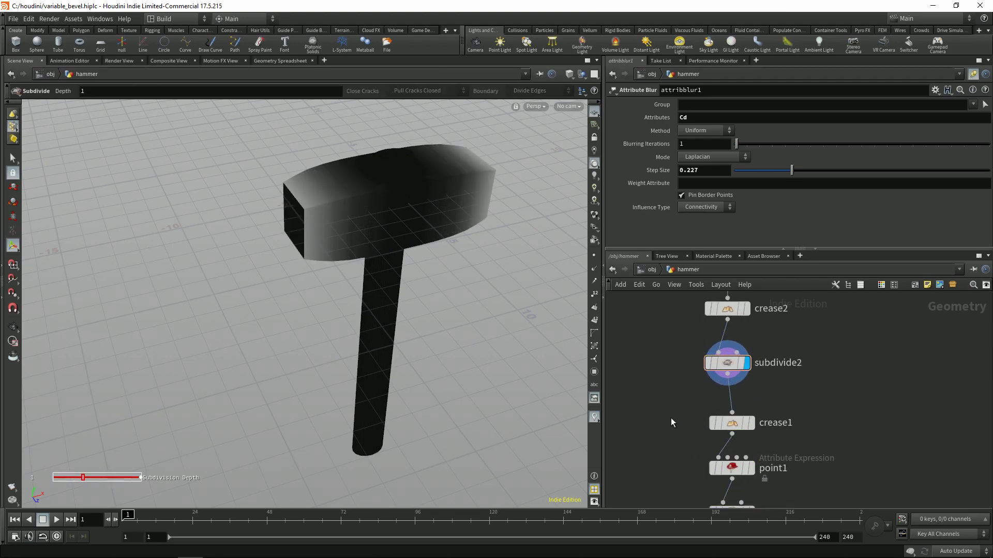
{"action": "scroll", "coordinate": [671, 418], "scroll_direction": "down", "scroll_amount": 3}
{"action": "left_click_drag", "start_coordinate": [657, 310], "coordinate": [730, 445]}
{"action": "key", "text": "l"}
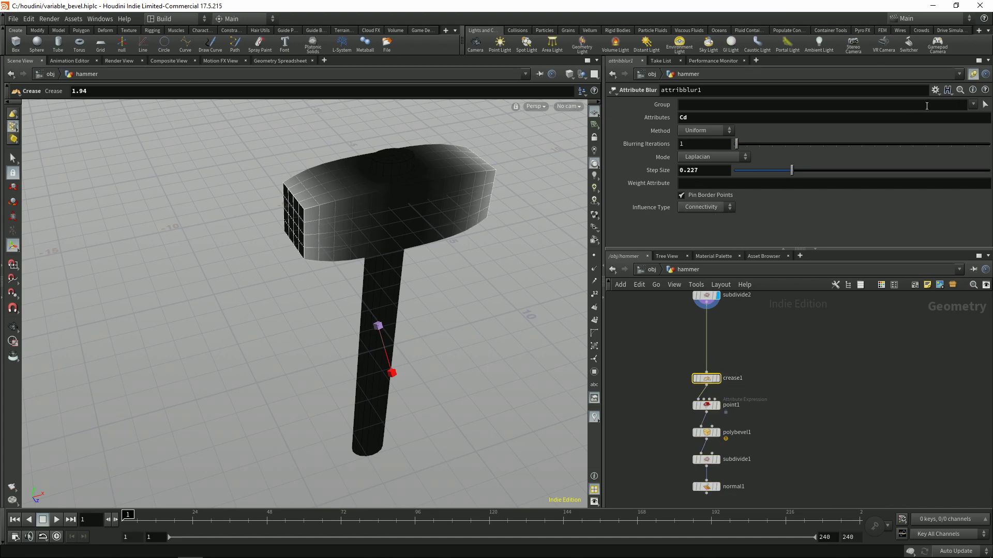
Step: Inspect crease1 and point1's pscale parameters, then start a node search for attribute operators
{"action": "left_click", "coordinate": [973, 74]}
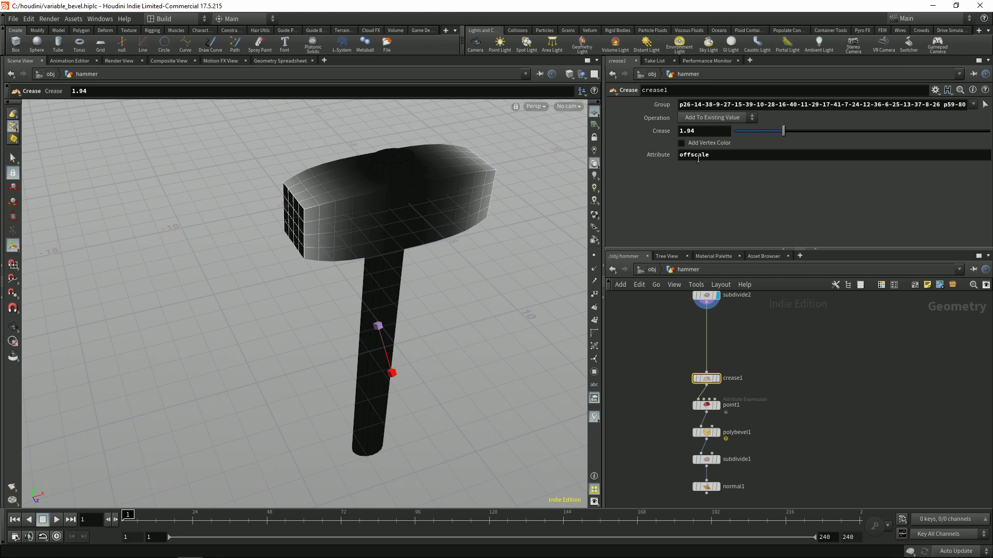
{"action": "scroll", "coordinate": [648, 342], "scroll_direction": "up", "scroll_amount": 2}
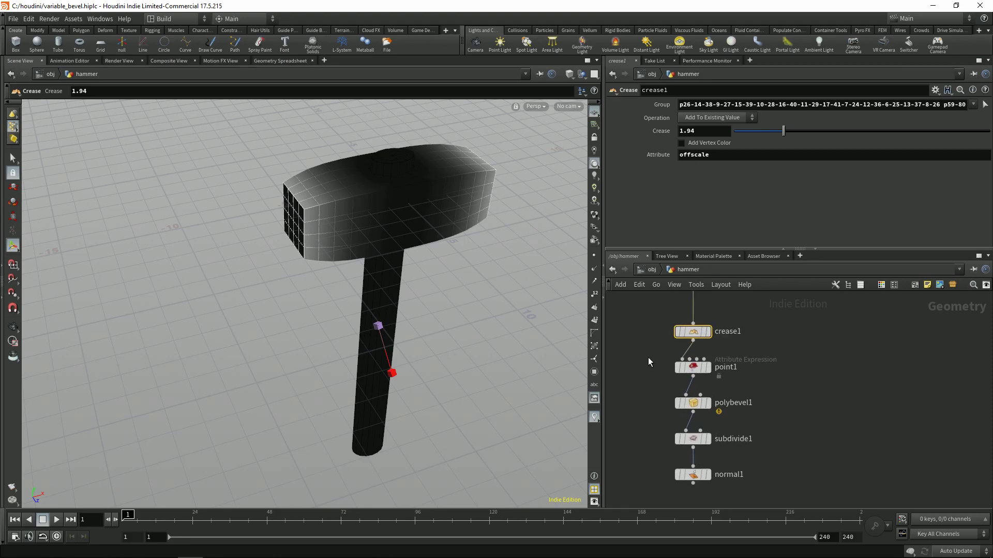
{"action": "left_click", "coordinate": [691, 367]}
{"action": "double_click", "coordinate": [739, 189]}
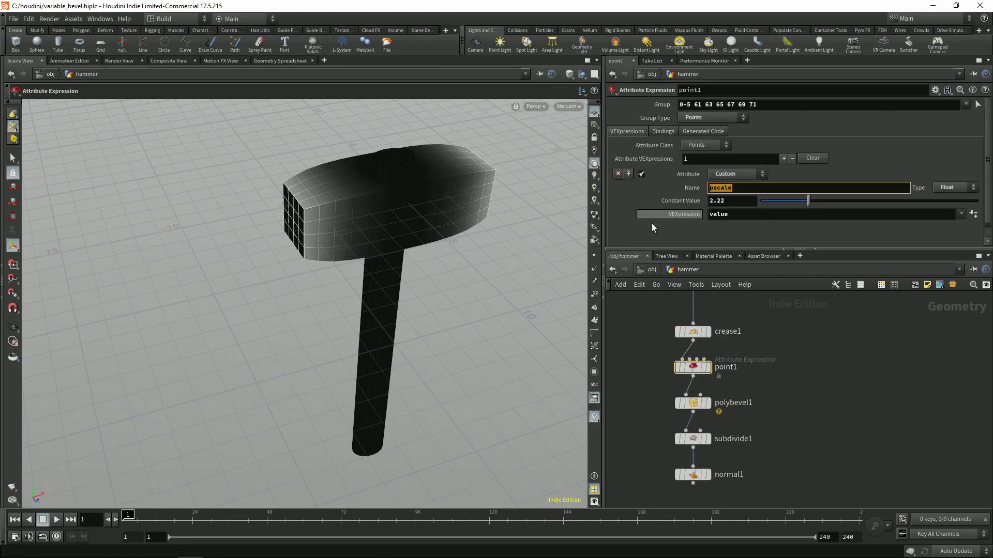
{"action": "middle_click_drag", "start_coordinate": [662, 339], "coordinate": [658, 408]}
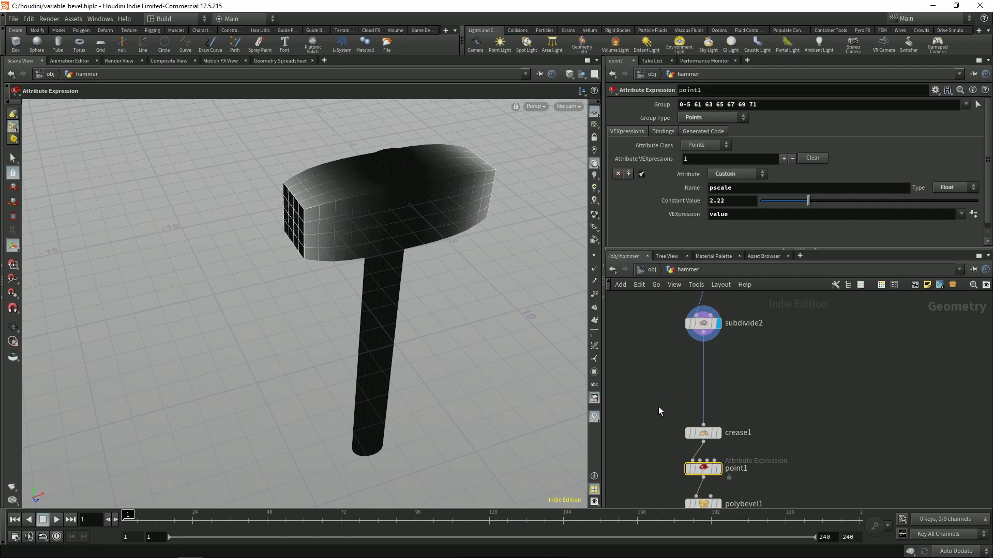
{"action": "key", "text": "Tab"}
{"action": "type", "text": "attr"}
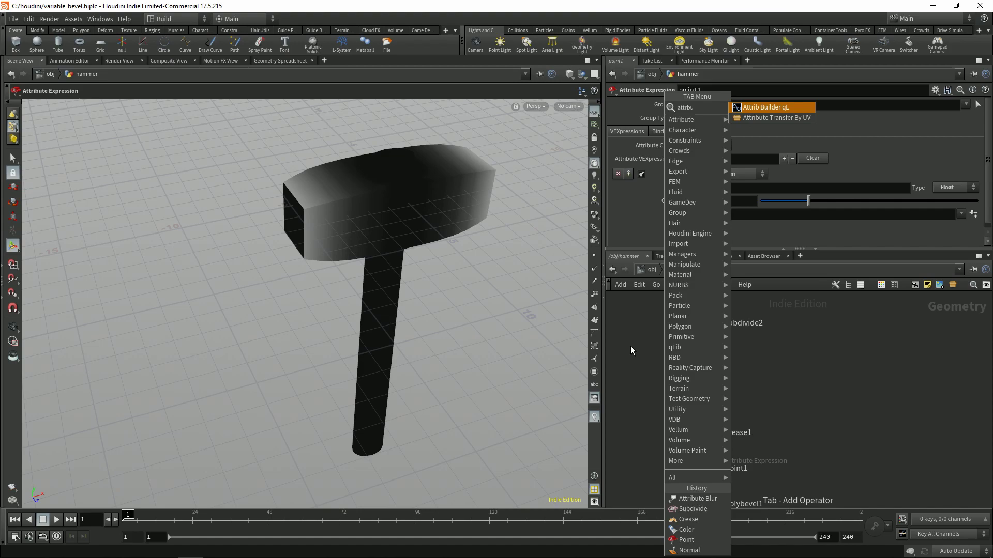
{"action": "type", "text": "it"}
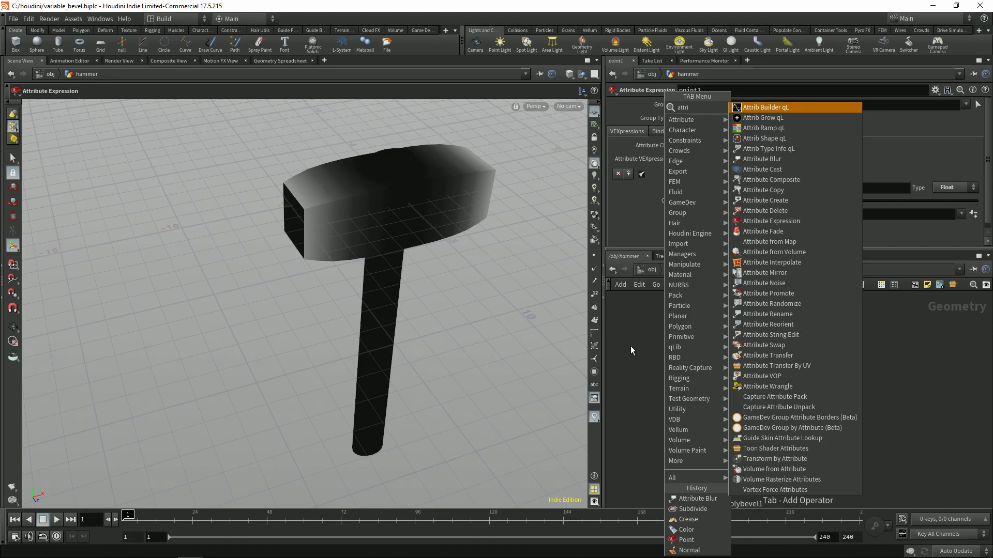
Step: Add an Attribute Wrangle between subdivide2 and crease1
{"action": "key", "text": "BackSpace"}
{"action": "key", "text": "BackSpace"}
{"action": "key", "text": "BackSpace"}
{"action": "key", "text": "BackSpace"}
{"action": "key", "text": "BackSpace"}
{"action": "key", "text": "BackSpace"}
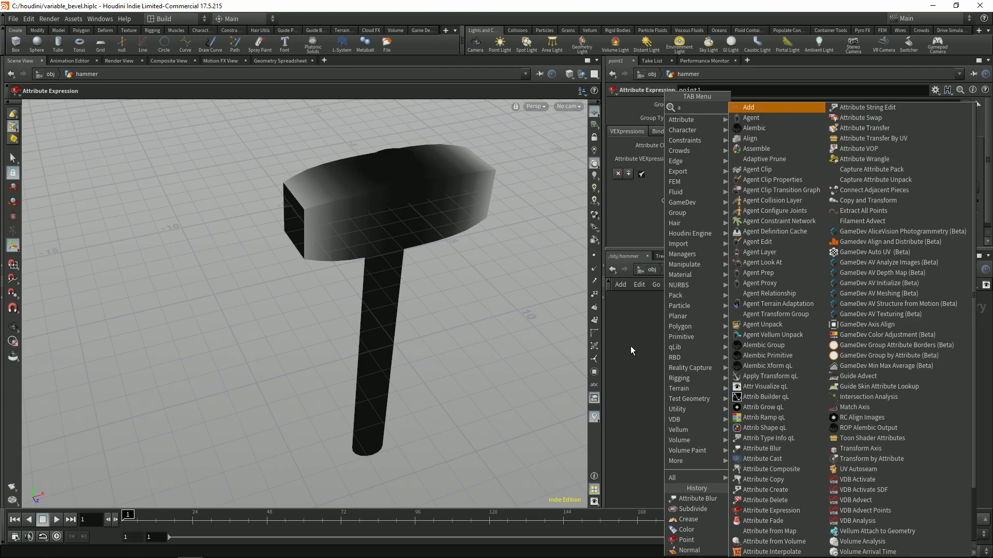
{"action": "type", "text": "wra"}
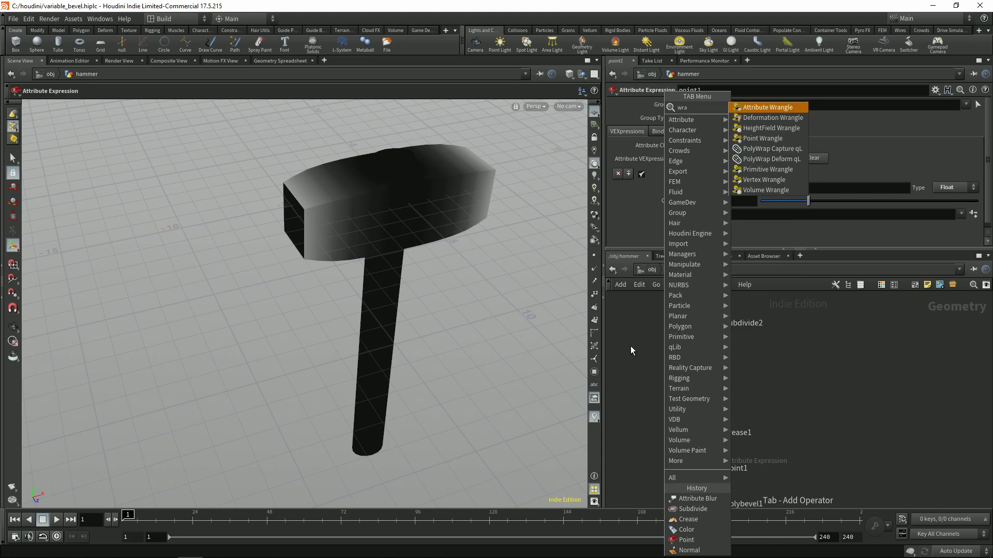
{"action": "key", "text": "Return"}
{"action": "left_click", "coordinate": [706, 366]}
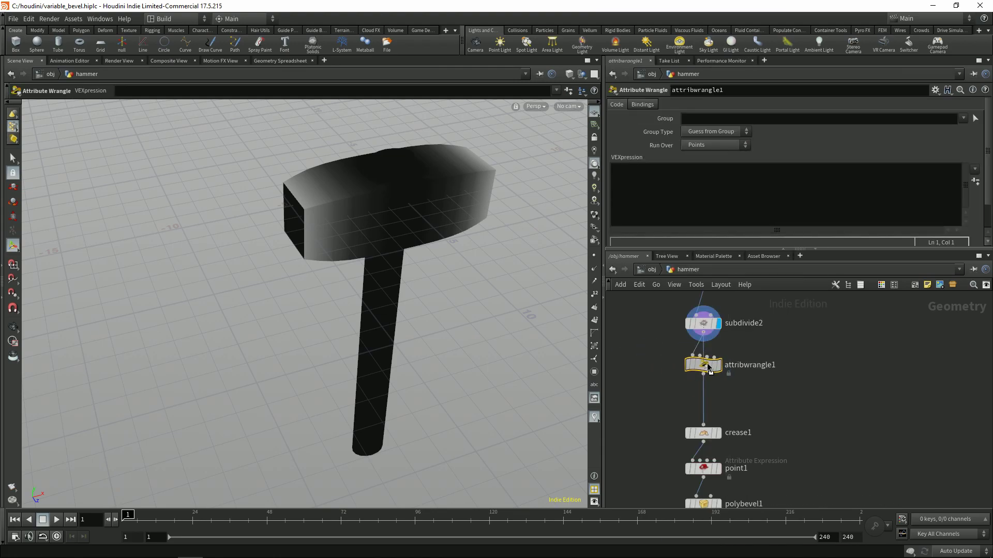
{"action": "left_click", "coordinate": [705, 217]}
{"action": "type", "text": "pscale"}
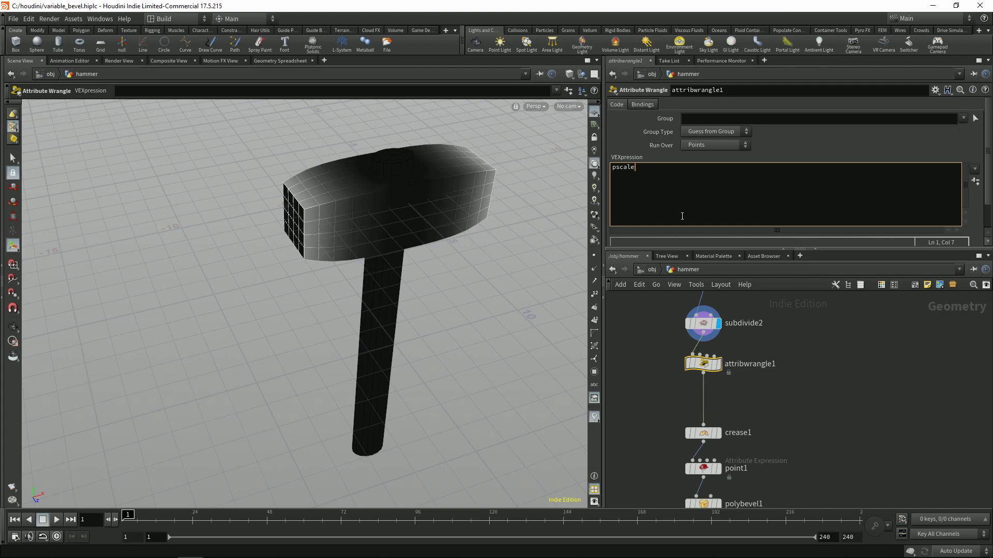
{"action": "type", "text": "@"}
{"action": "type", "text": " = Cd.r"}
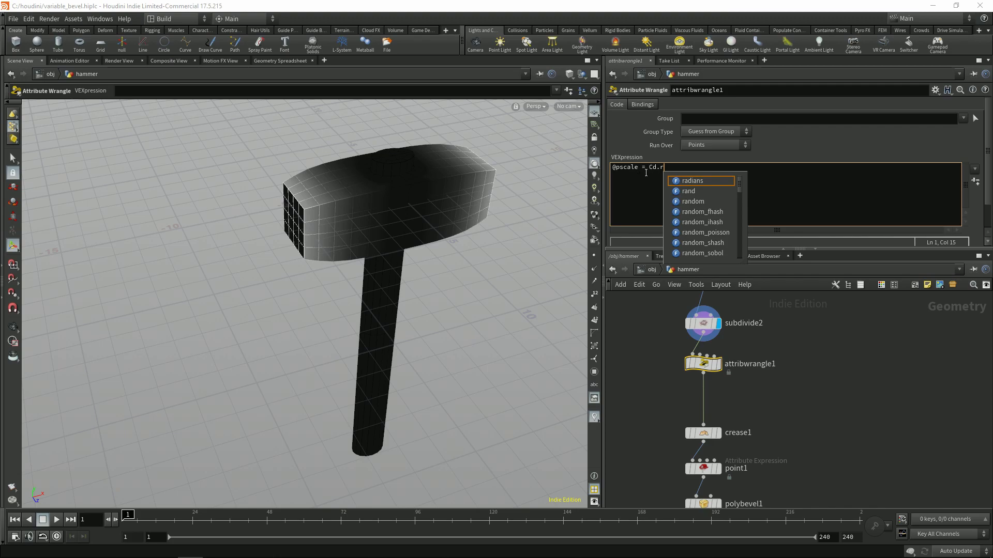
{"action": "key", "text": "Escape"}
{"action": "left_click_drag", "start_coordinate": [649, 168], "coordinate": [665, 168]}
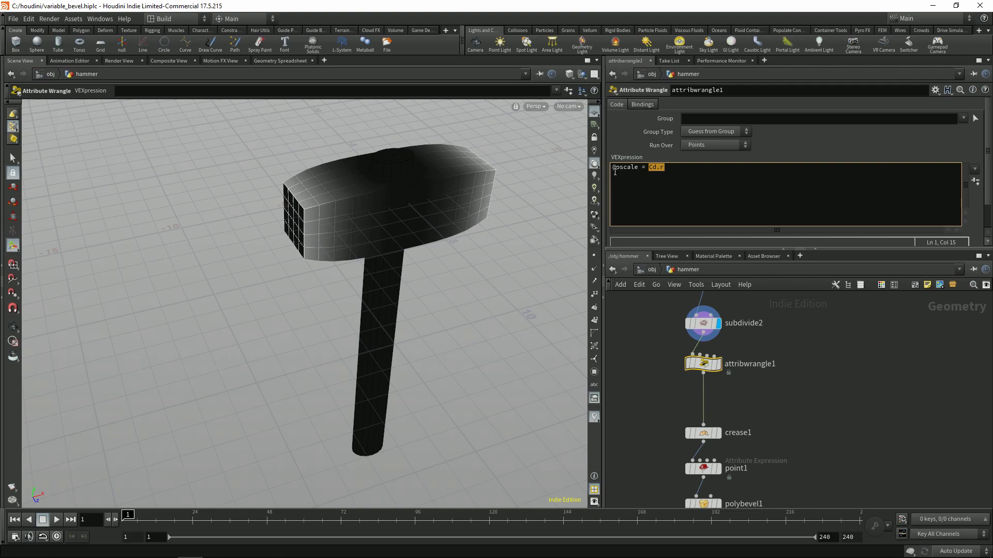
{"action": "key", "text": "Right"}
{"action": "type", "text": "@Cd.r;"}
{"action": "left_click", "coordinate": [270, 61]}
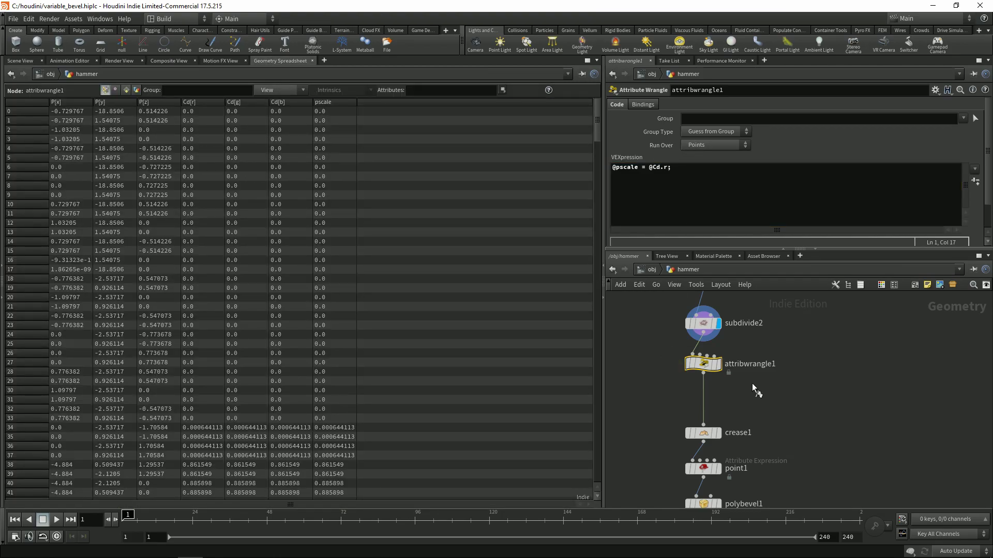
Step: Display attribwrangle1, check pscale in the spreadsheet, and go back to the Scene View
{"action": "left_click", "coordinate": [718, 364]}
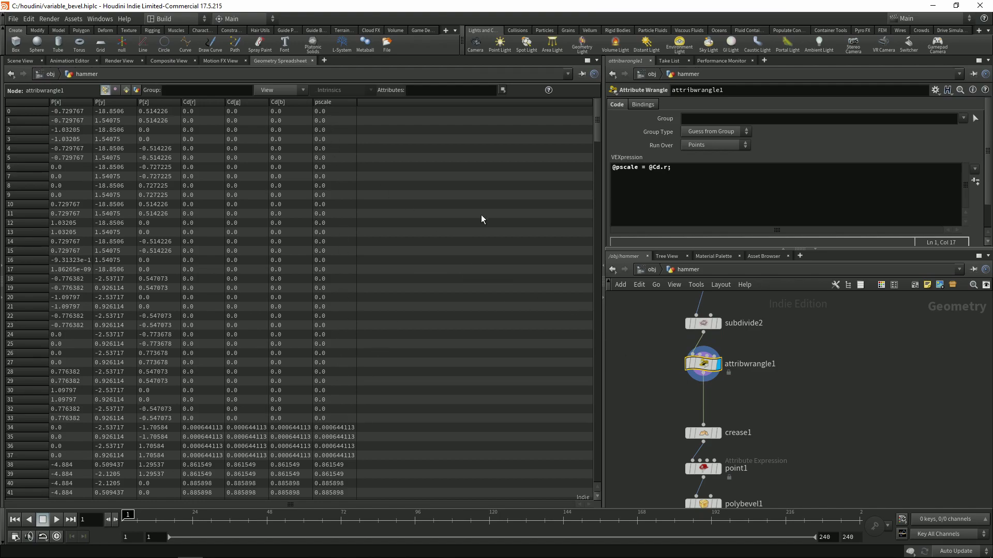
{"action": "left_click_drag", "start_coordinate": [598, 148], "coordinate": [608, 117]}
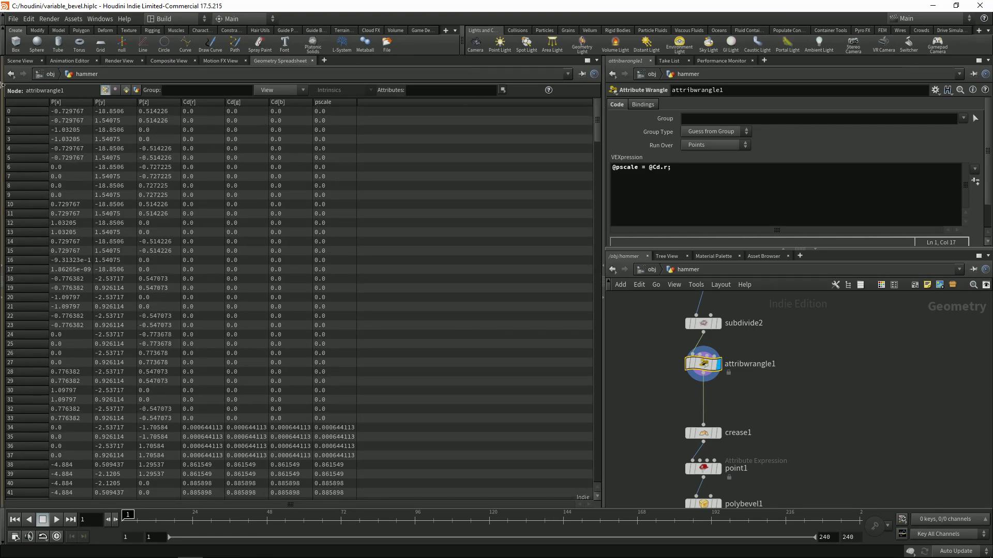
{"action": "left_click", "coordinate": [20, 60]}
Step: Bypass point1 and move crease1 and point1 aside, out of the chain
{"action": "scroll", "coordinate": [674, 382], "scroll_direction": "down", "scroll_amount": 3}
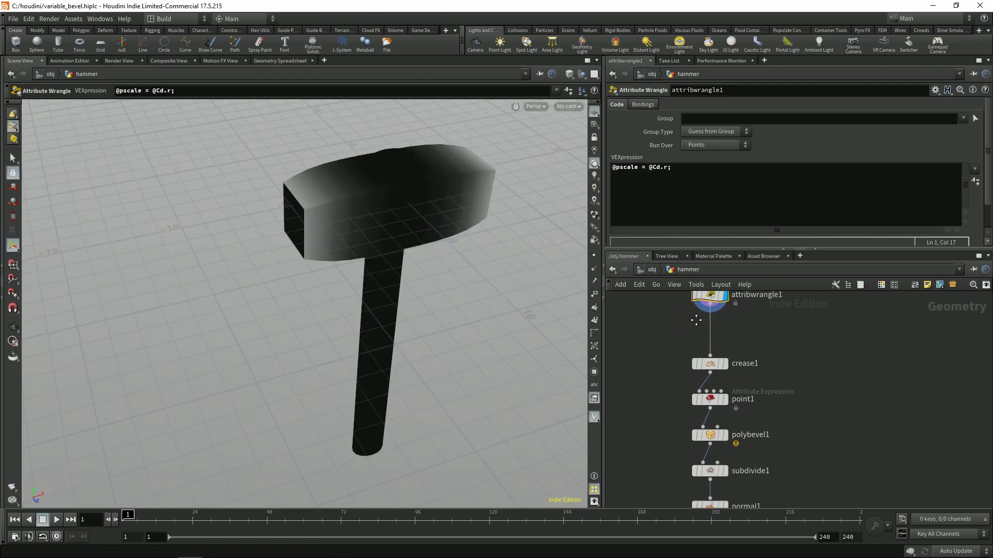
{"action": "left_click_drag", "start_coordinate": [674, 382], "coordinate": [743, 399]}
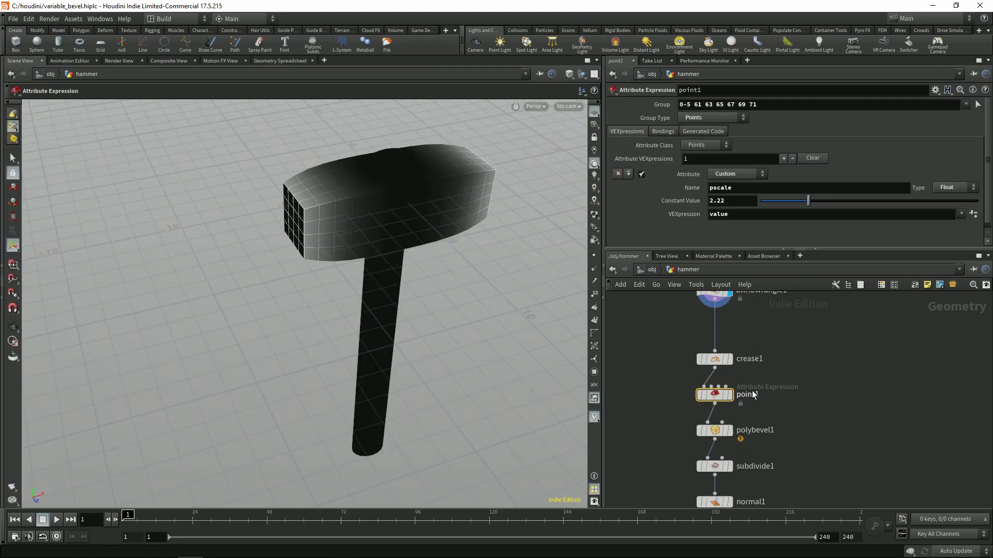
{"action": "left_click", "coordinate": [699, 394]}
{"action": "left_click", "coordinate": [714, 358]}
{"action": "scroll", "coordinate": [652, 359], "scroll_direction": "down", "scroll_amount": 3}
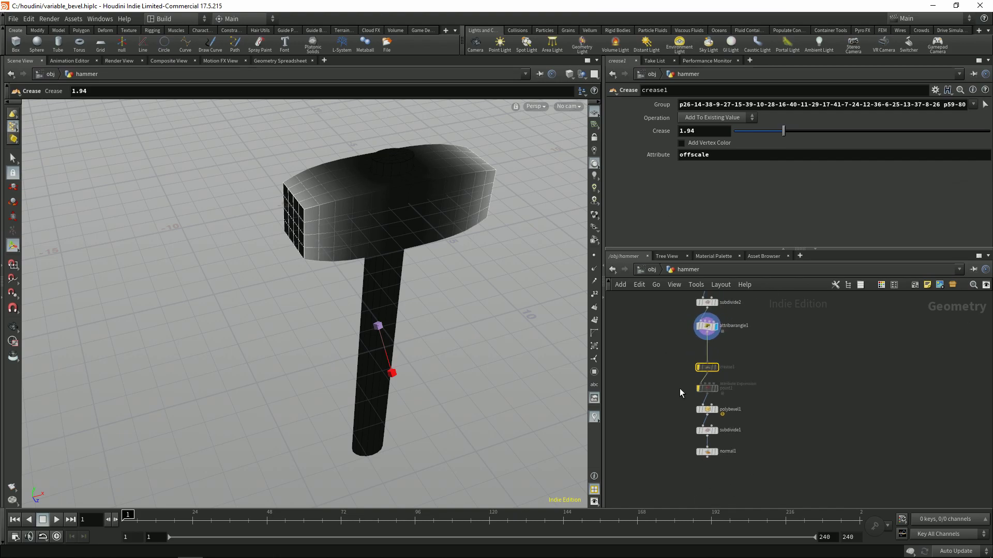
{"action": "left_click_drag", "start_coordinate": [688, 345], "coordinate": [889, 366]}
Step: Display polybevel1 and examine the bevelled hammer head up close
{"action": "left_click", "coordinate": [707, 410]}
{"action": "left_click", "coordinate": [718, 410]}
{"action": "left_click_drag", "start_coordinate": [496, 155], "coordinate": [417, 215]}
{"action": "scroll", "coordinate": [333, 255], "scroll_direction": "up", "scroll_amount": 6}
{"action": "scroll", "coordinate": [331, 243], "scroll_direction": "up", "scroll_amount": 3}
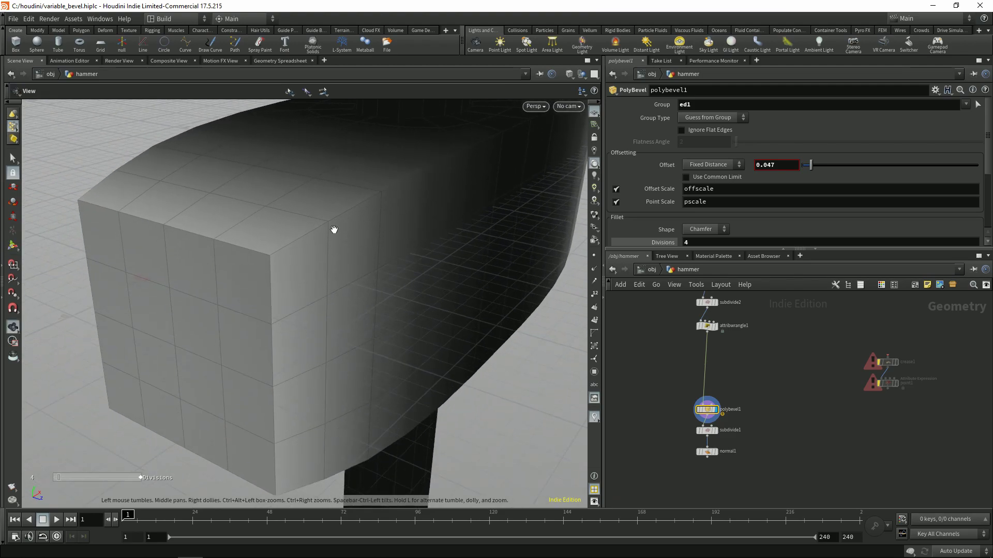
{"action": "key", "text": "Return"}
Step: Drop group2 between attribwrangle1 and polybevel1 and display its edge group
{"action": "middle_click_drag", "start_coordinate": [729, 345], "coordinate": [733, 423]}
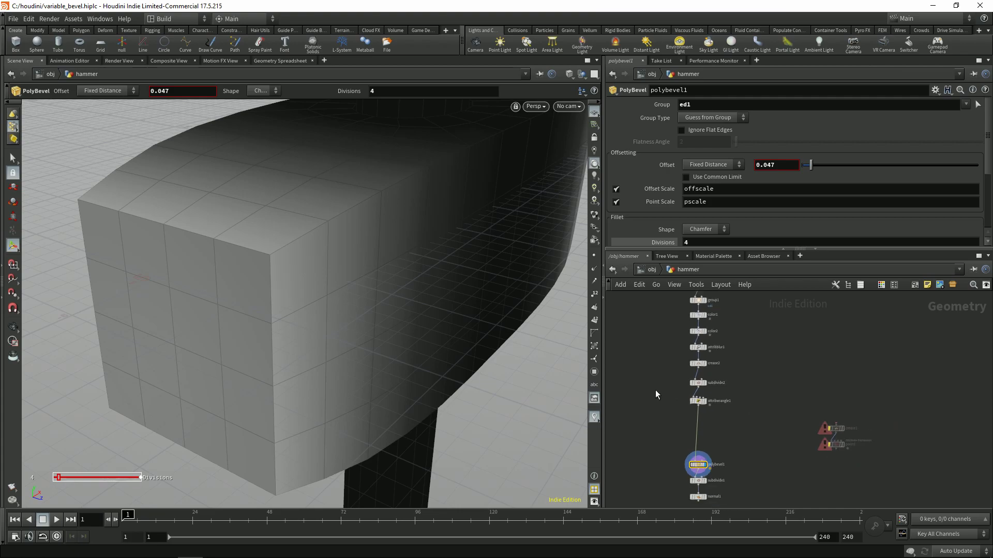
{"action": "scroll", "coordinate": [710, 334], "scroll_direction": "down", "scroll_amount": 2}
{"action": "scroll", "coordinate": [699, 453], "scroll_direction": "up", "scroll_amount": 3}
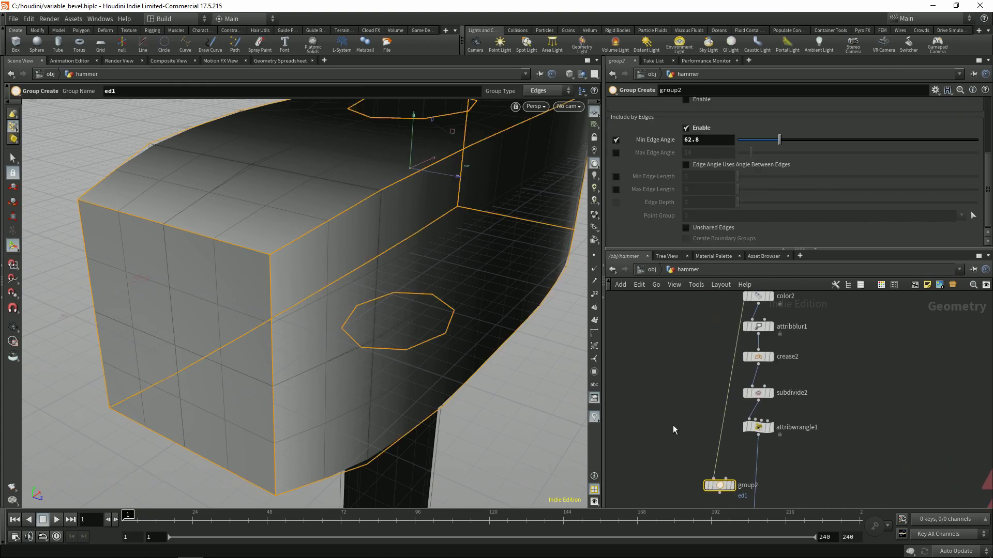
{"action": "left_click", "coordinate": [723, 418]}
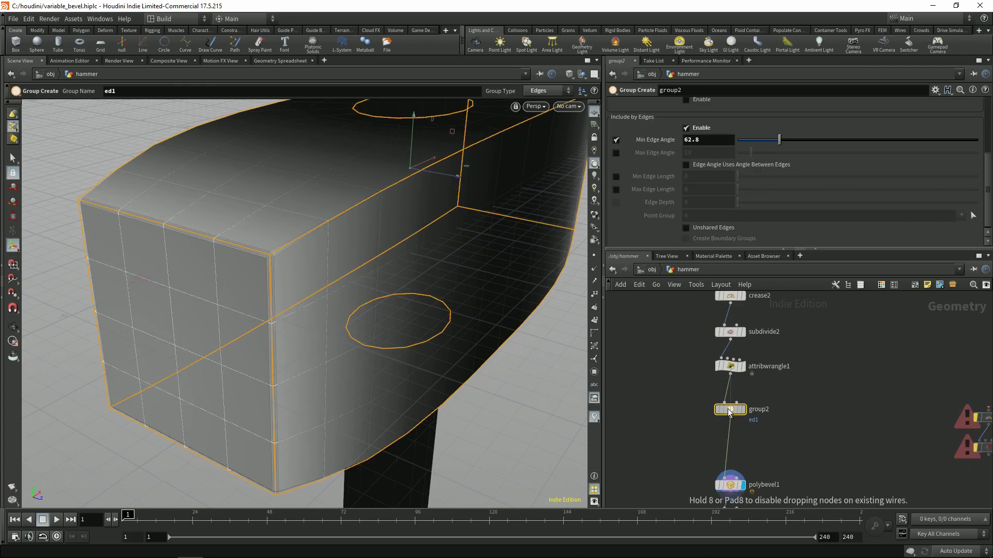
{"action": "left_click", "coordinate": [739, 411]}
Step: Rename group2's edge group to ed2
{"action": "middle_click_drag", "start_coordinate": [824, 285], "coordinate": [819, 266]}
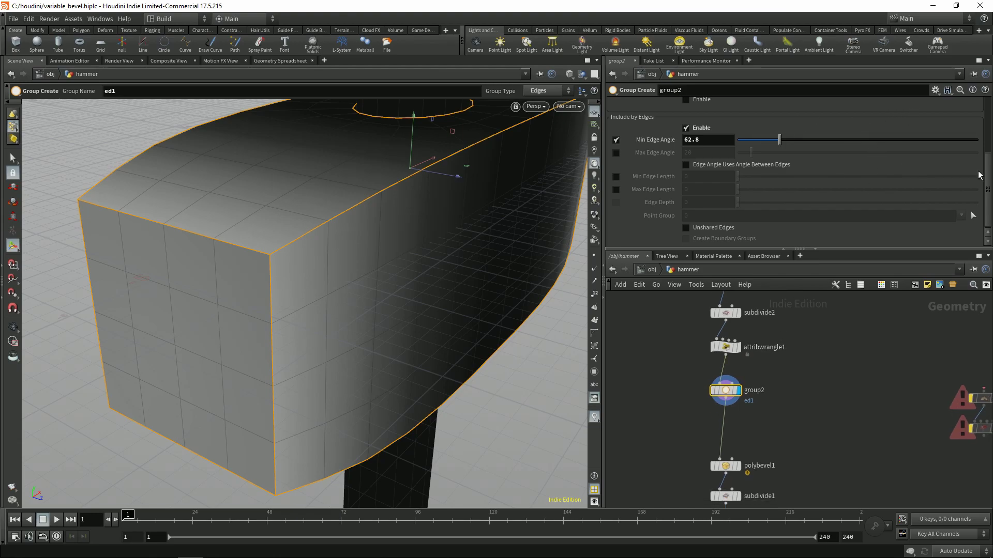
{"action": "left_click_drag", "start_coordinate": [987, 181], "coordinate": [986, 115]}
{"action": "left_click", "coordinate": [696, 103]}
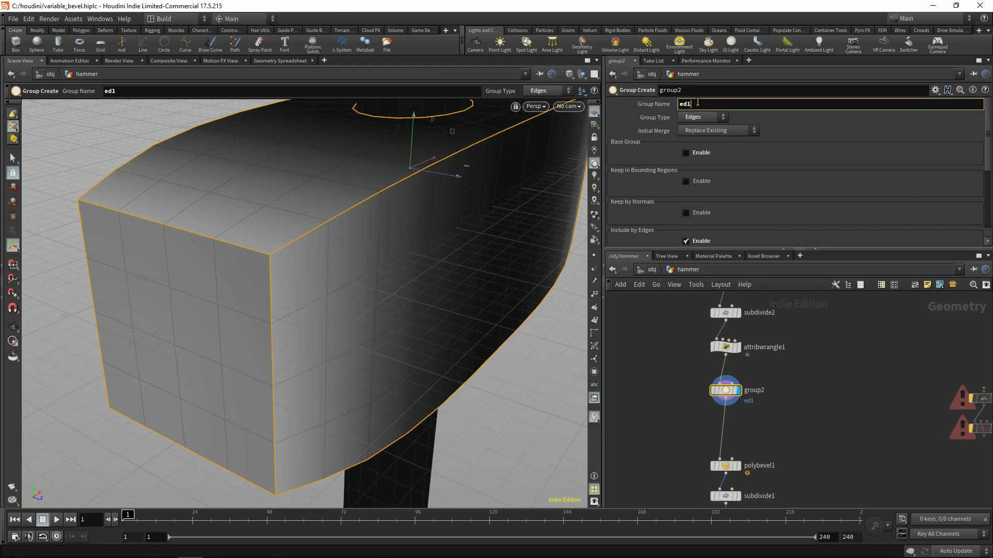
{"action": "key", "text": "Return"}
Step: Change polybevel1's Group field to ed2
{"action": "middle_click_drag", "start_coordinate": [709, 451], "coordinate": [696, 406]}
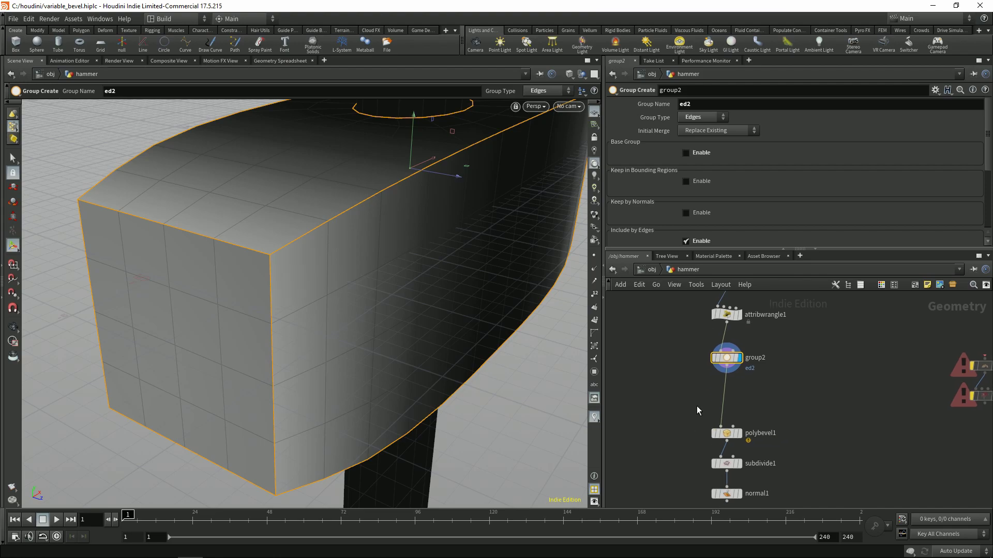
{"action": "left_click", "coordinate": [726, 433]}
{"action": "key", "text": "BackSpace"}
{"action": "type", "text": "2"}
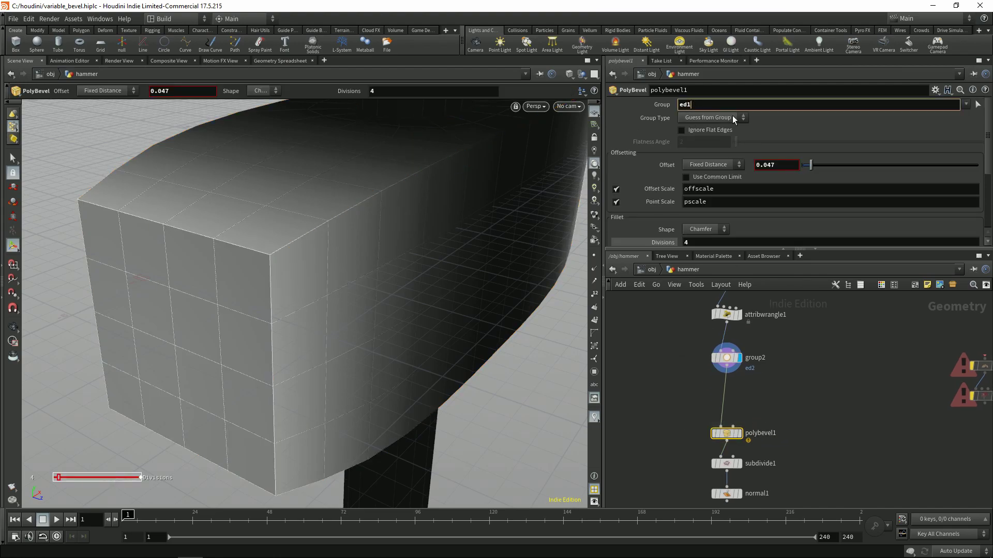
{"action": "key", "text": "Return"}
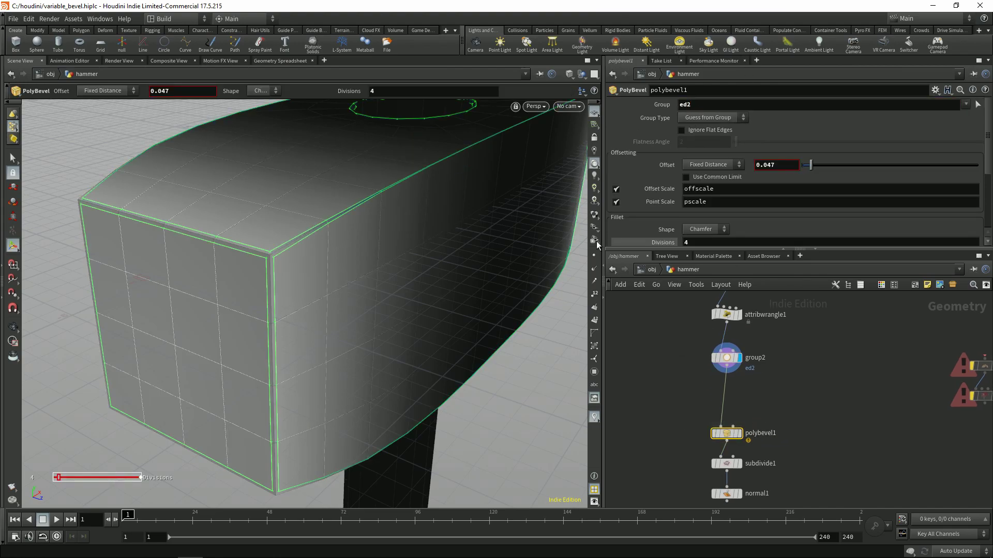
Step: Display polybevel1 and orbit to inspect the narrow chamfers along the head's outline edges
{"action": "key", "text": "Escape"}
{"action": "left_click_drag", "start_coordinate": [424, 228], "coordinate": [319, 225]}
{"action": "key", "text": "r"}
{"action": "scroll", "coordinate": [332, 257], "scroll_direction": "down", "scroll_amount": 3}
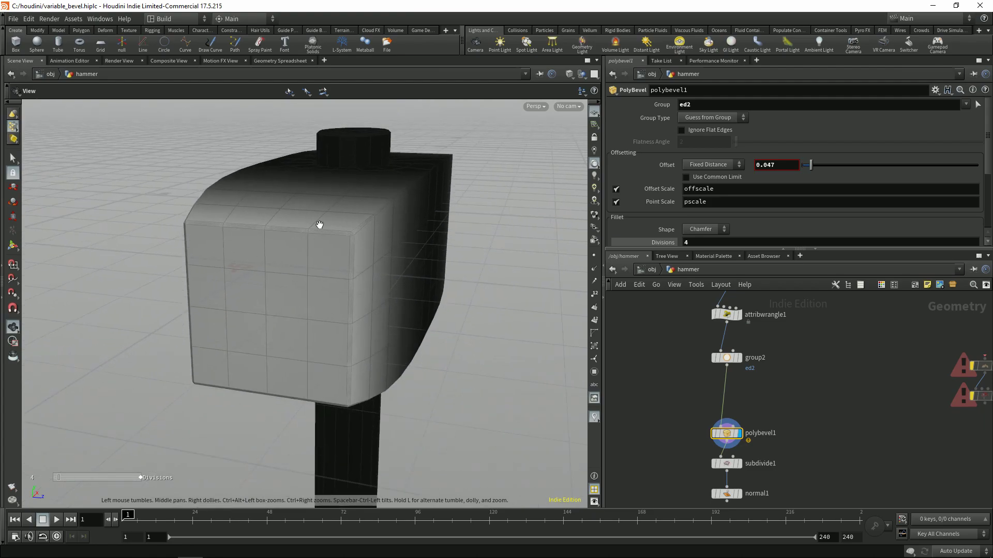
{"action": "scroll", "coordinate": [467, 249], "scroll_direction": "up", "scroll_amount": 5}
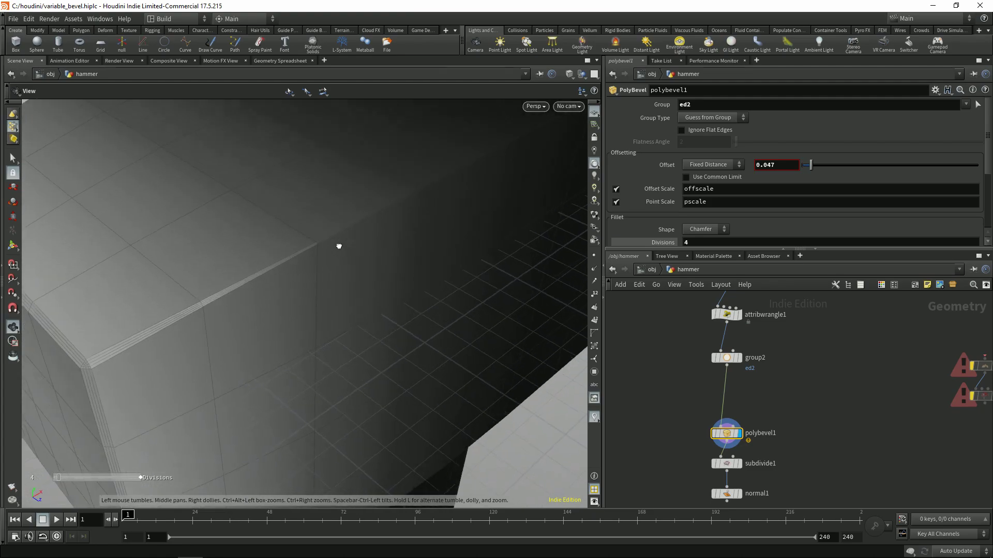
{"action": "scroll", "coordinate": [339, 247], "scroll_direction": "down", "scroll_amount": 5}
{"action": "left_click_drag", "start_coordinate": [304, 266], "coordinate": [339, 229]}
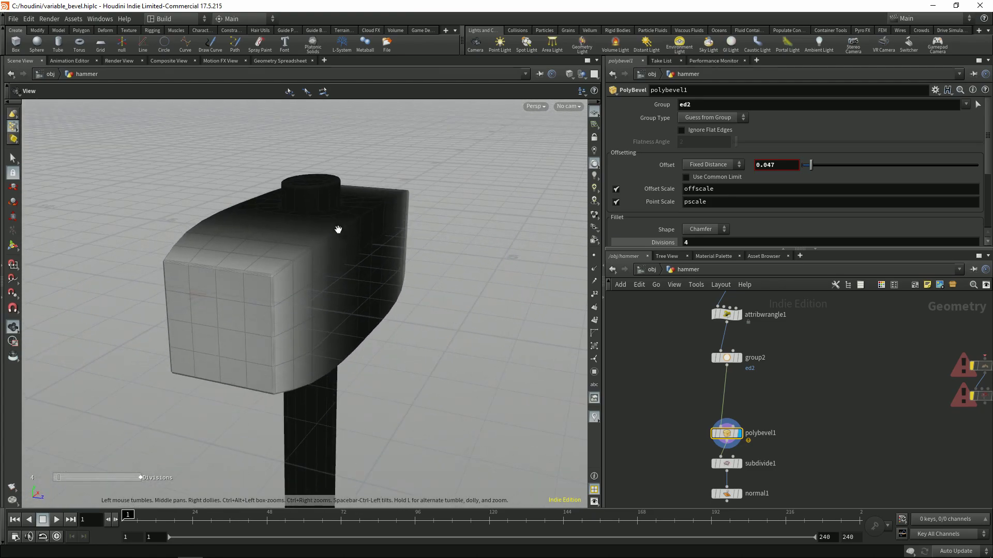
{"action": "key", "text": "Return"}
{"action": "scroll", "coordinate": [310, 277], "scroll_direction": "up", "scroll_amount": 6}
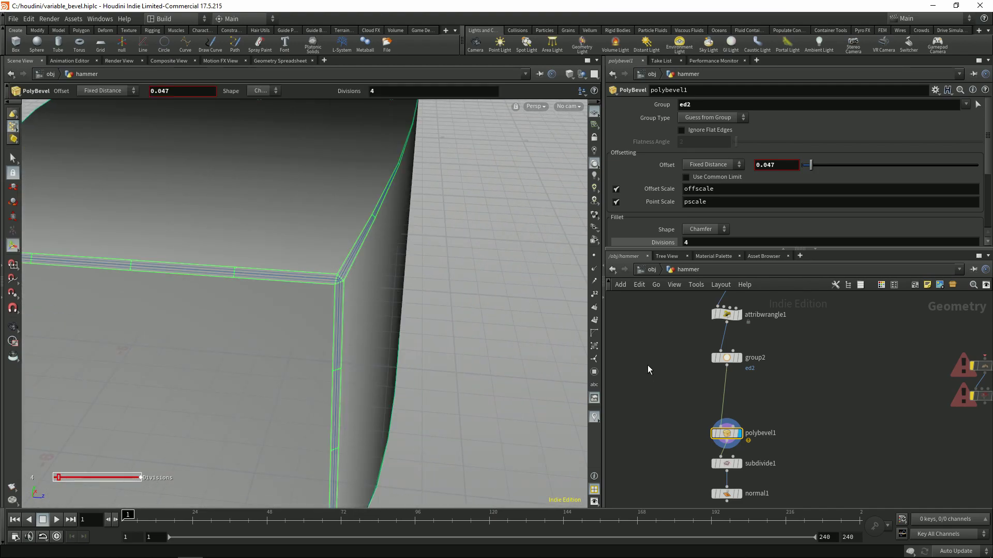
{"action": "middle_click_drag", "start_coordinate": [648, 365], "coordinate": [663, 392]}
Step: Check the wrangle's current pscale range by sorting the spreadsheet's pscale column
{"action": "left_click", "coordinate": [743, 341]}
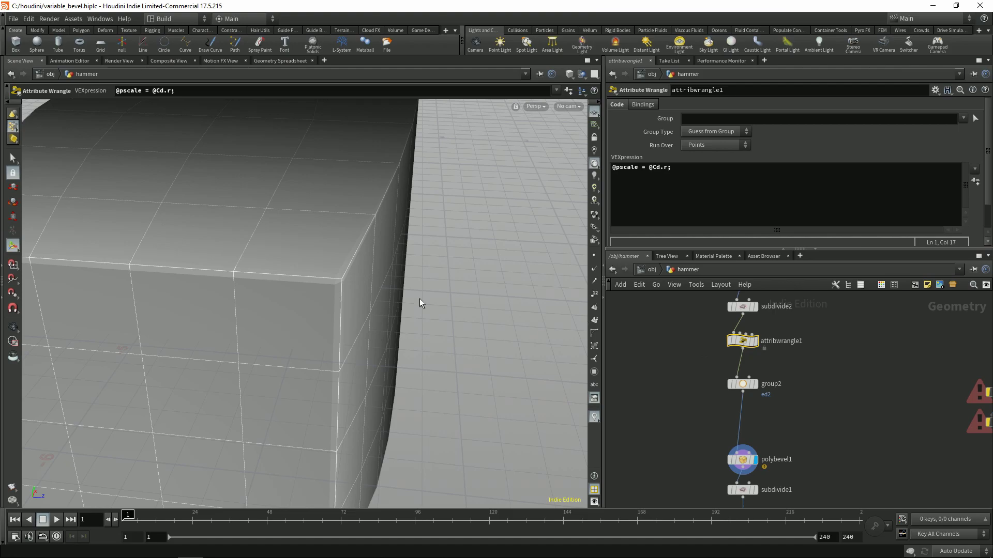
{"action": "left_click_drag", "start_coordinate": [419, 301], "coordinate": [582, 300]}
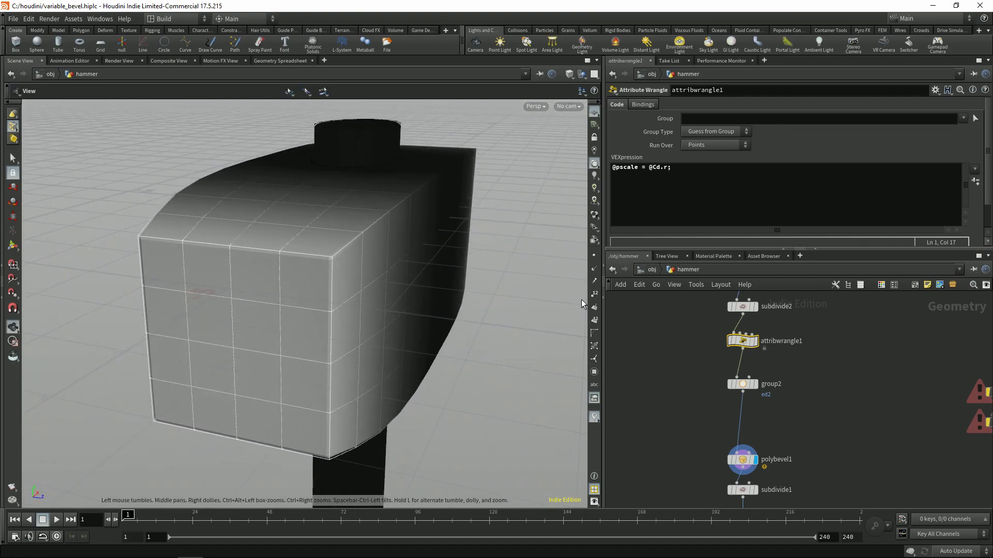
{"action": "key", "text": "Return"}
{"action": "left_click", "coordinate": [756, 196]}
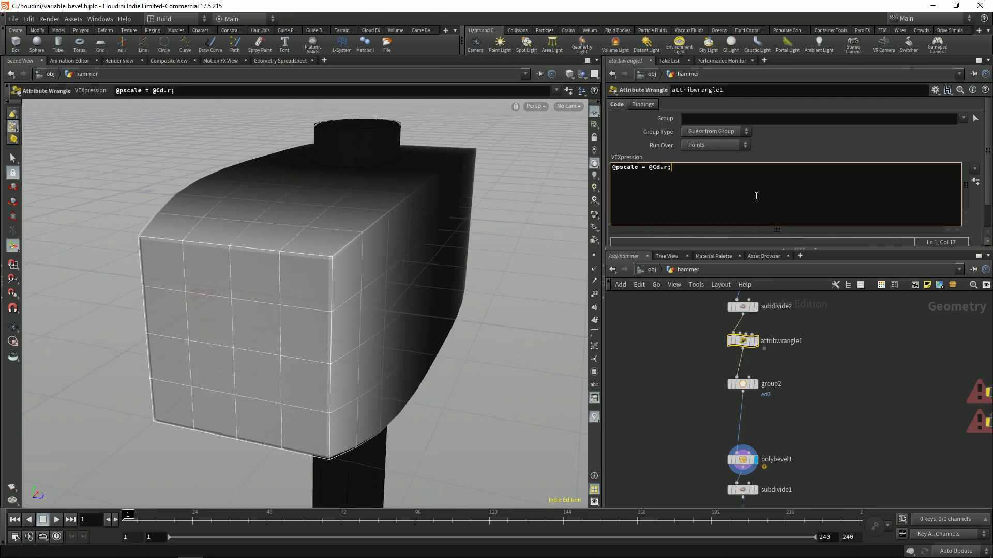
{"action": "key", "text": "Home"}
{"action": "left_click", "coordinate": [290, 60]}
{"action": "left_click", "coordinate": [326, 102]}
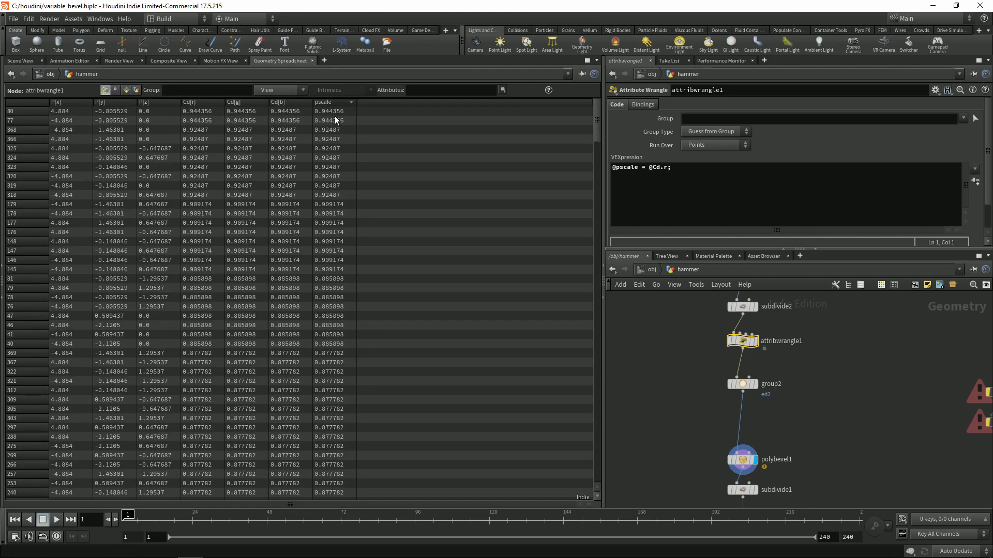
{"action": "left_click", "coordinate": [331, 103]}
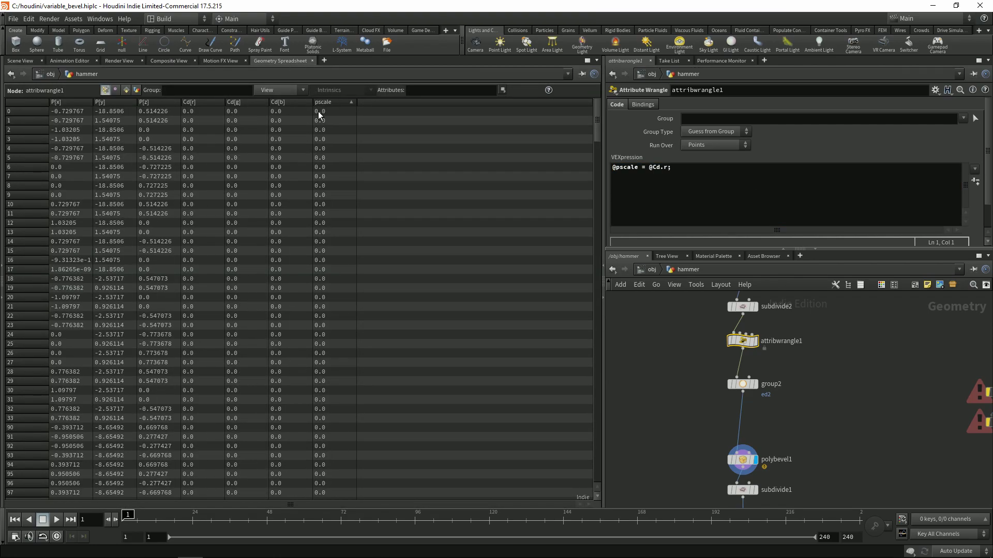
{"action": "left_click", "coordinate": [618, 168]}
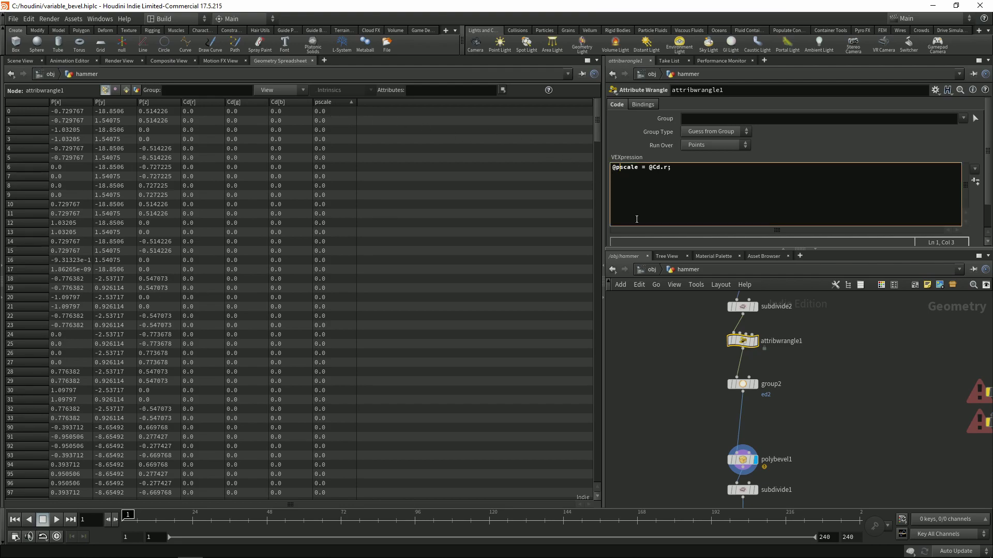
{"action": "type", "text": "fit"}
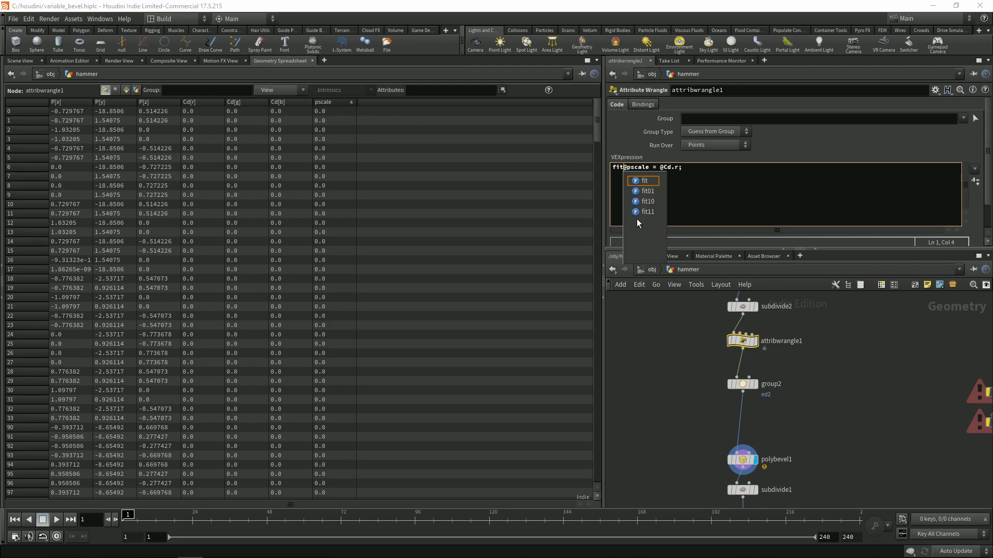
{"action": "type", "text": "01"}
{"action": "key", "text": "BackSpace"}
{"action": "key", "text": "BackSpace"}
{"action": "key", "text": "BackSpace"}
{"action": "key", "text": "BackSpace"}
{"action": "key", "text": "BackSpace"}
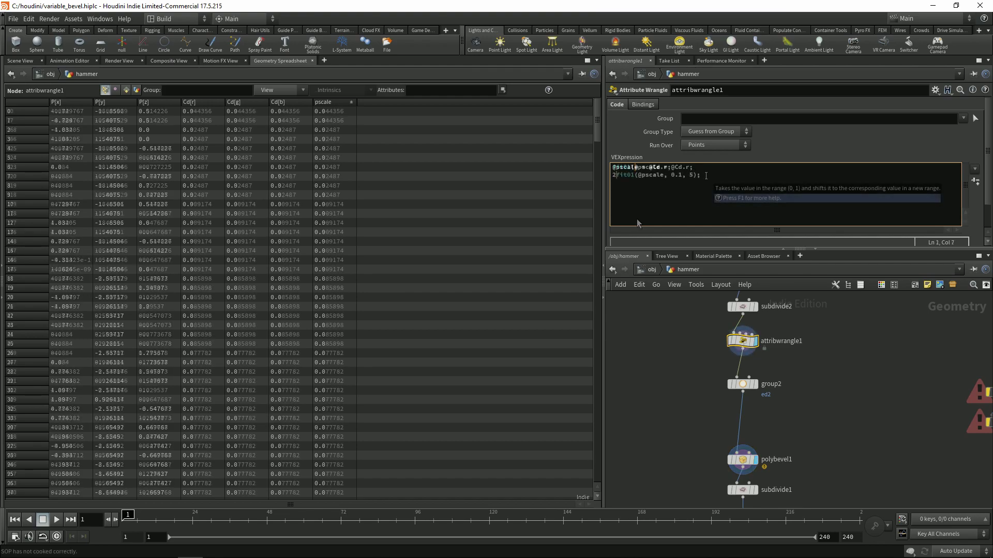
{"action": "type", "text": "@pscale "}
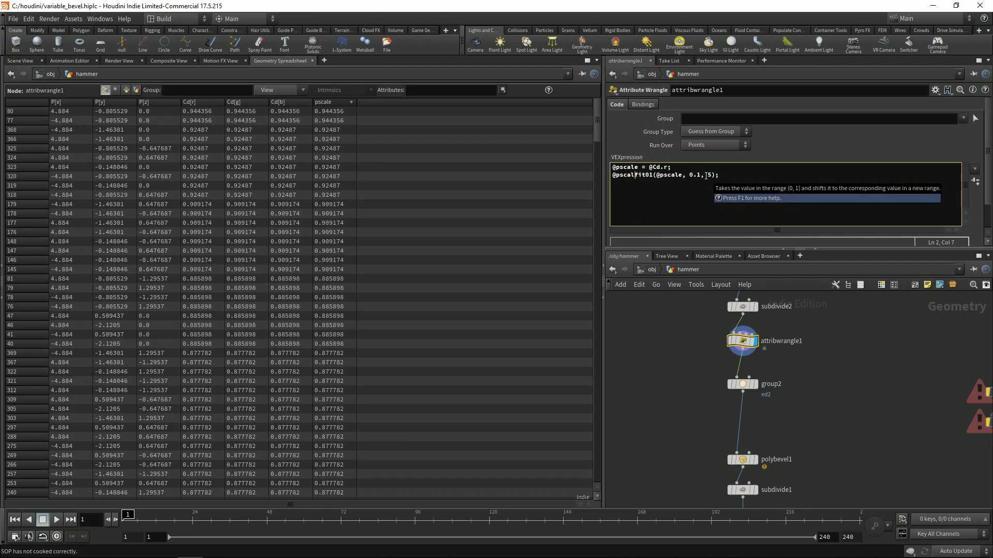
{"action": "type", "text": "="}
{"action": "key", "text": "ctrl+Return"}
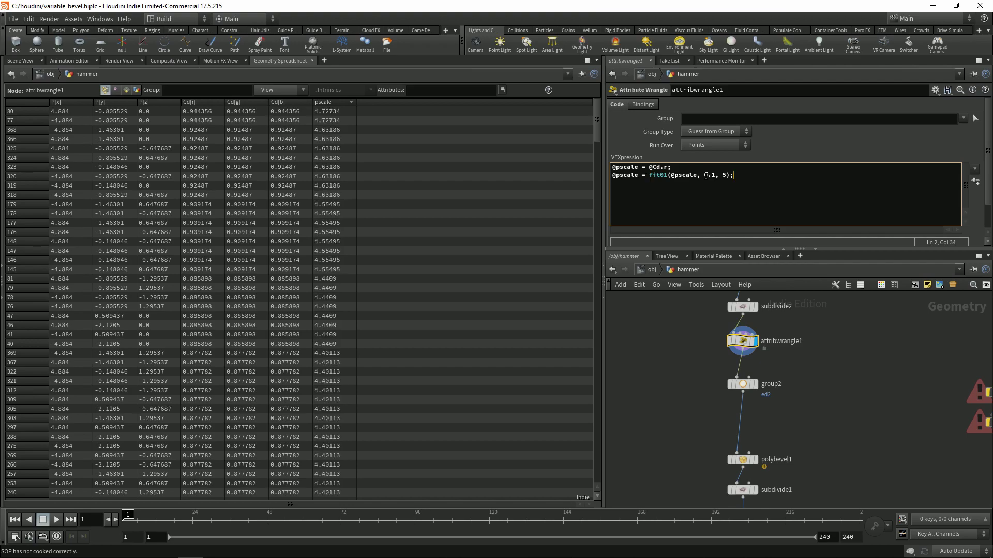
{"action": "left_click", "coordinate": [334, 104]}
{"action": "left_click", "coordinate": [340, 104]}
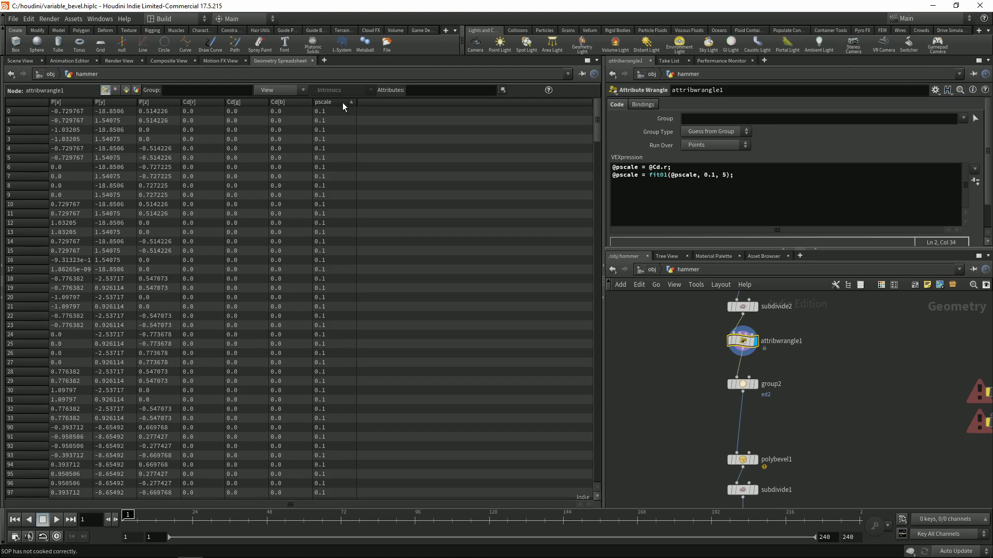
{"action": "left_click", "coordinate": [26, 63]}
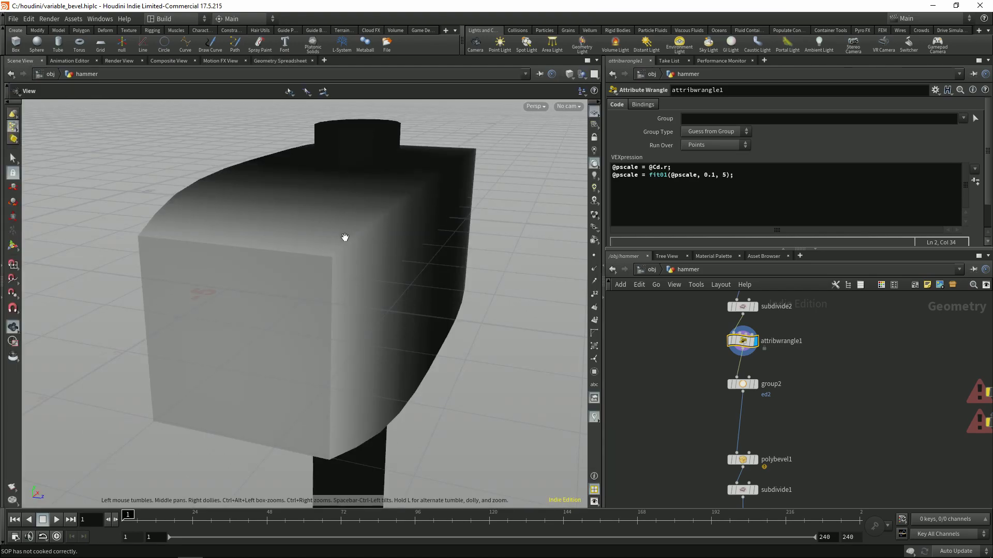
Step: Display polybevel1 with a wireframe overlay and a lighter shading mode
{"action": "left_click_drag", "start_coordinate": [684, 443], "coordinate": [756, 465]}
{"action": "left_click", "coordinate": [755, 460]}
{"action": "key", "text": "shift+w"}
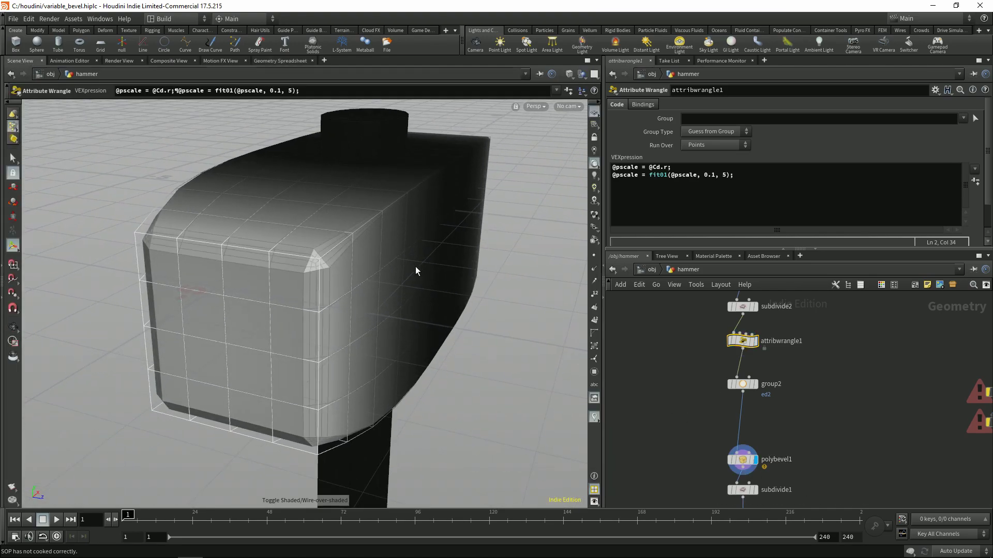
{"action": "mouse_move", "coordinate": [431, 266]}
{"action": "left_mouse_down", "text": "alt"}
{"action": "mouse_move", "coordinate": [399, 262]}
{"action": "mouse_move", "coordinate": [472, 226]}
{"action": "left_mouse_up", "text": "alt"}
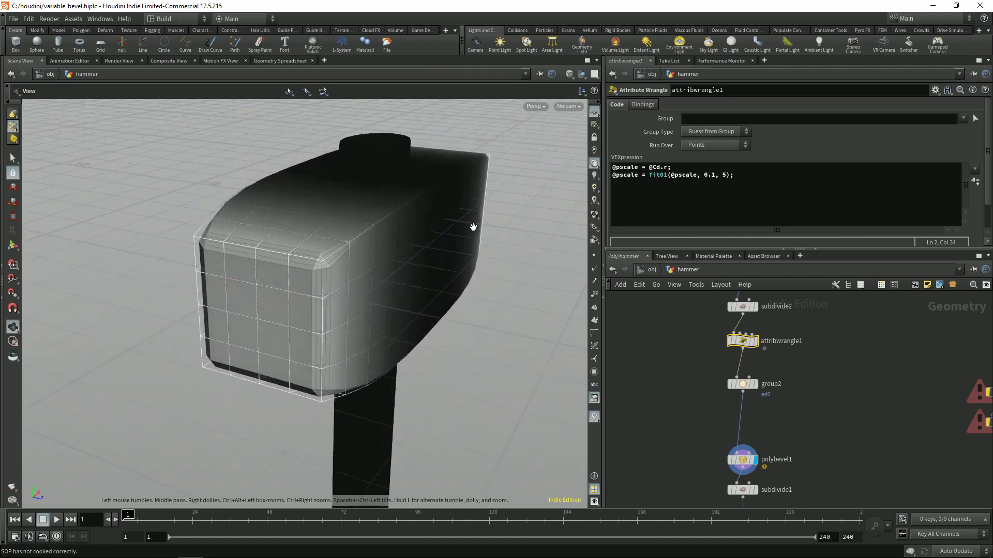
{"action": "left_click", "coordinate": [595, 212]}
{"action": "left_click", "coordinate": [614, 262]}
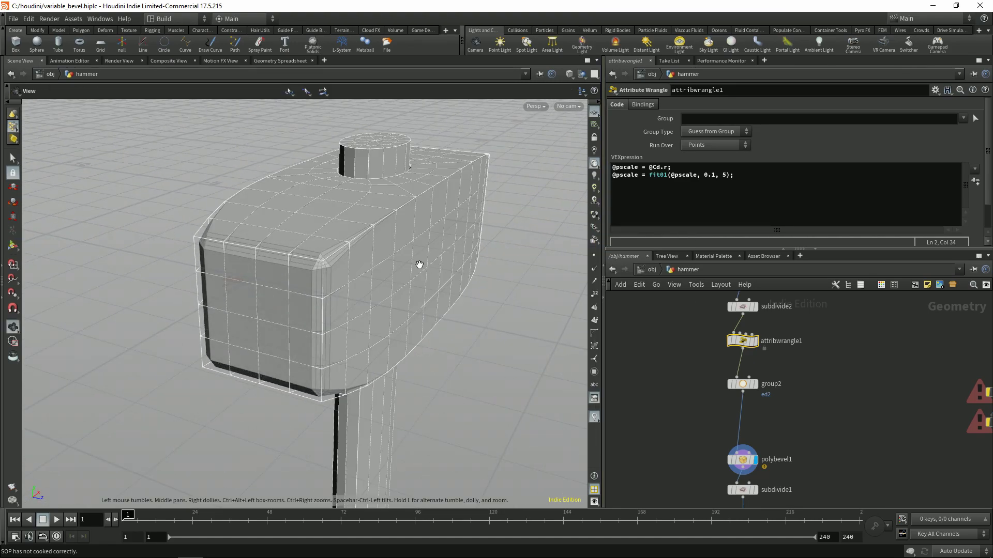
{"action": "scroll", "coordinate": [381, 257], "scroll_direction": "up", "scroll_amount": 2}
Step: Compare the unbevelled wrangle output with the bevels, then reopen the wrangle's enlarged parameters
{"action": "left_click", "coordinate": [755, 341]}
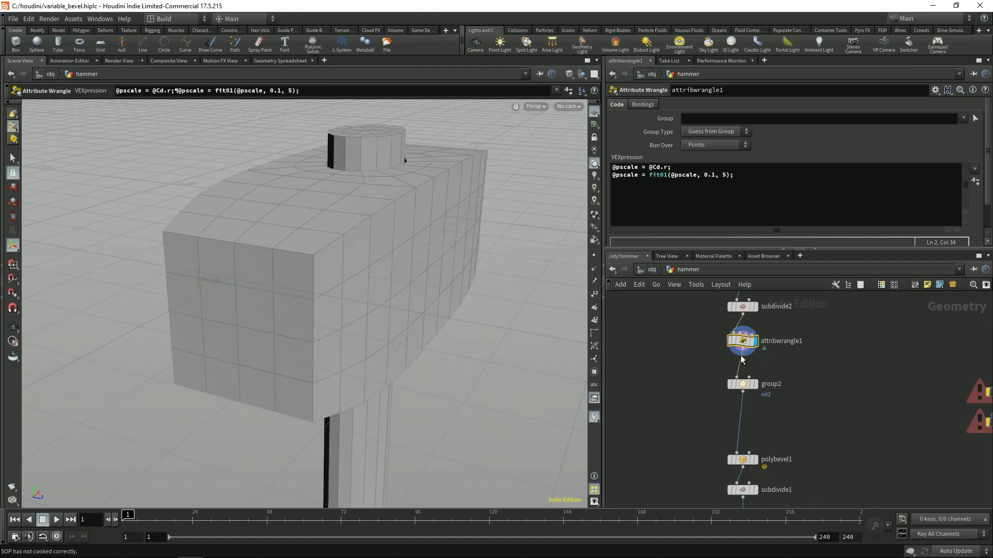
{"action": "key", "text": "Return"}
{"action": "left_click", "coordinate": [755, 459]}
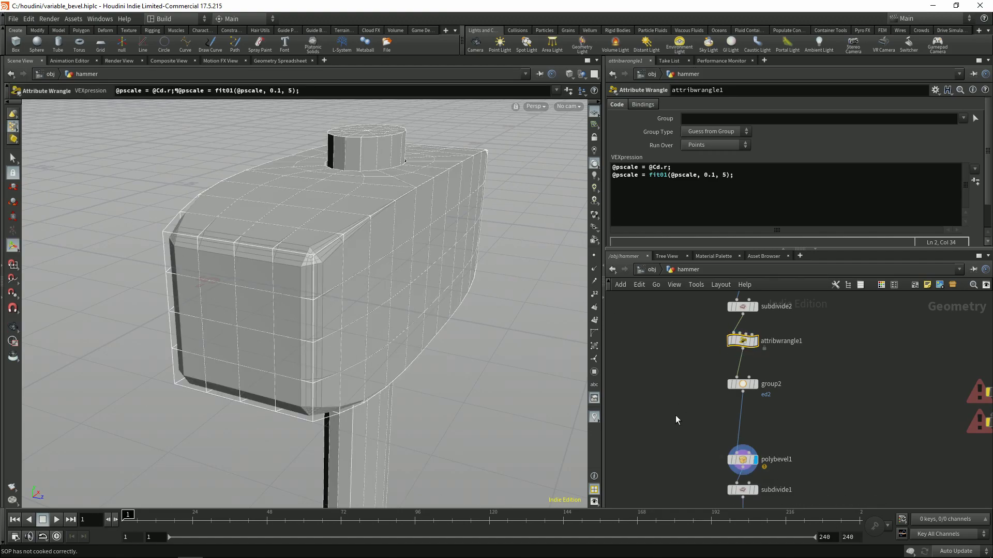
{"action": "left_click_drag", "start_coordinate": [366, 281], "coordinate": [382, 280]}
{"action": "scroll", "coordinate": [381, 280], "scroll_direction": "up", "scroll_amount": 10}
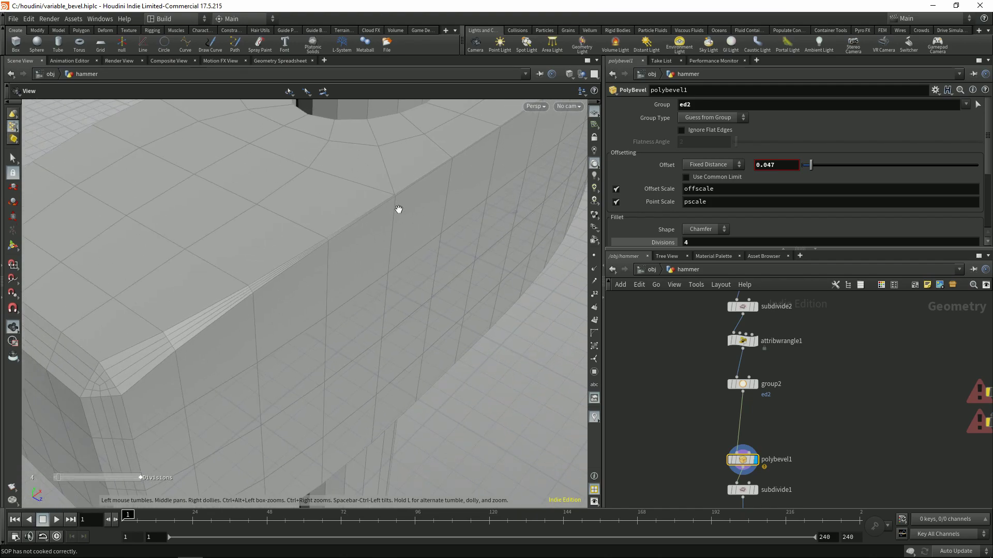
{"action": "scroll", "coordinate": [398, 209], "scroll_direction": "down", "scroll_amount": 10}
{"action": "left_click_drag", "start_coordinate": [343, 250], "coordinate": [366, 221]}
{"action": "left_click", "coordinate": [743, 340]}
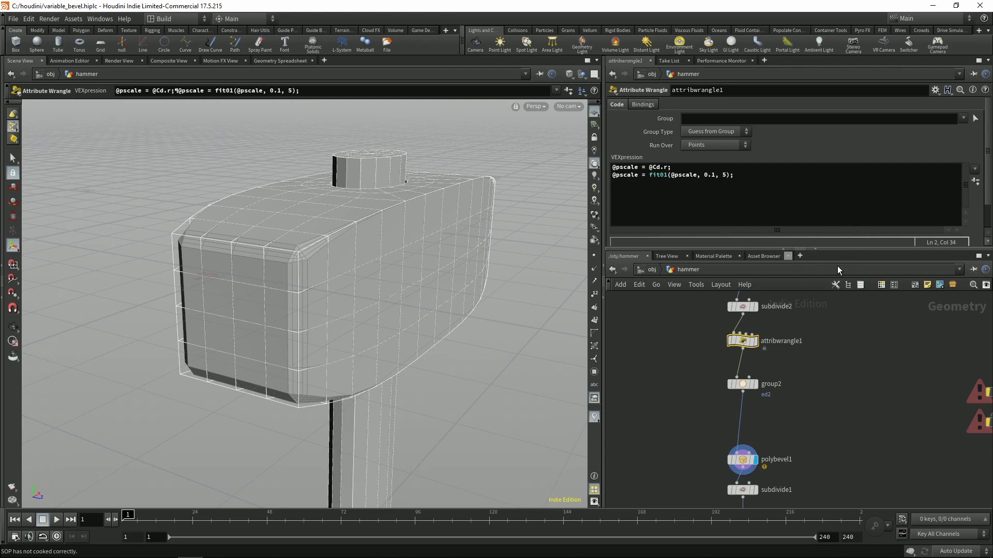
{"action": "left_click_drag", "start_coordinate": [836, 250], "coordinate": [837, 318]}
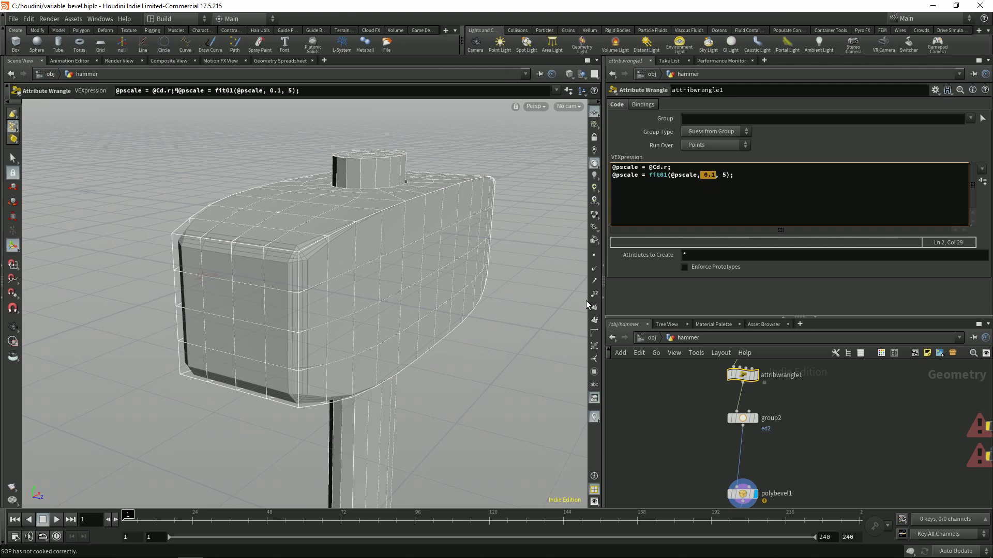
Step: Replace 0.1 and 5 with ch("min") and ch("max") and create the Min and Max spare parameters
{"action": "type", "text": "h"}
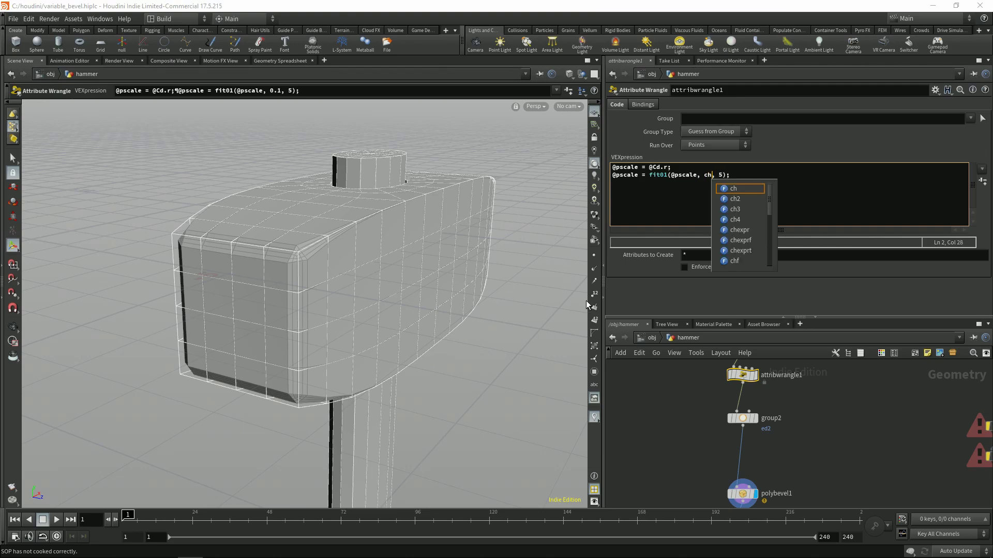
{"action": "type", "text": "("}
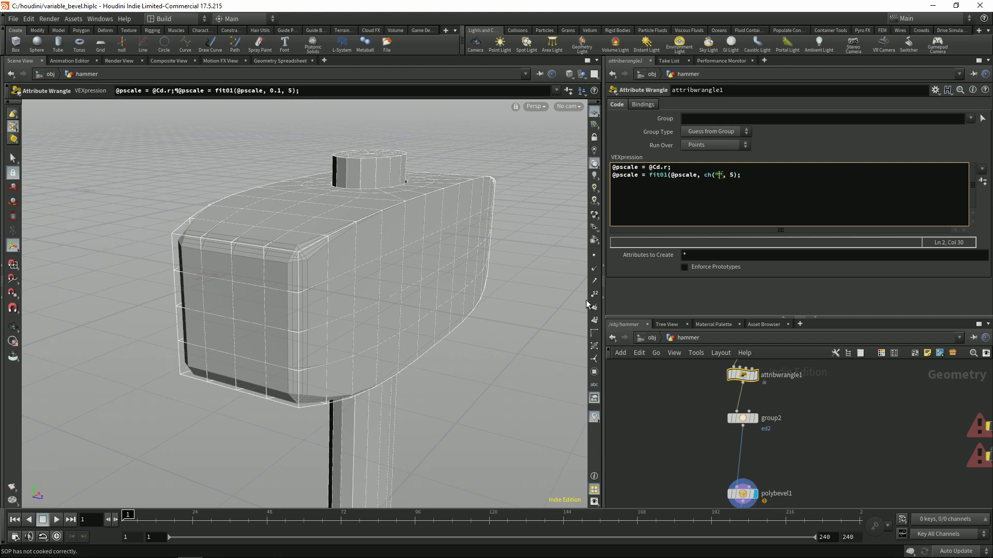
{"action": "type", "text": "\"min"}
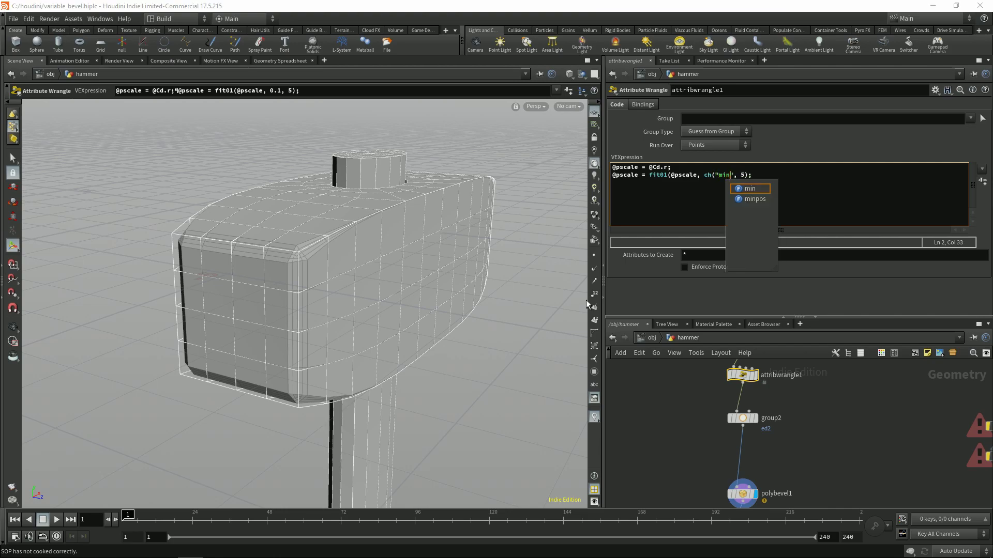
{"action": "type", "text": "\"), "}
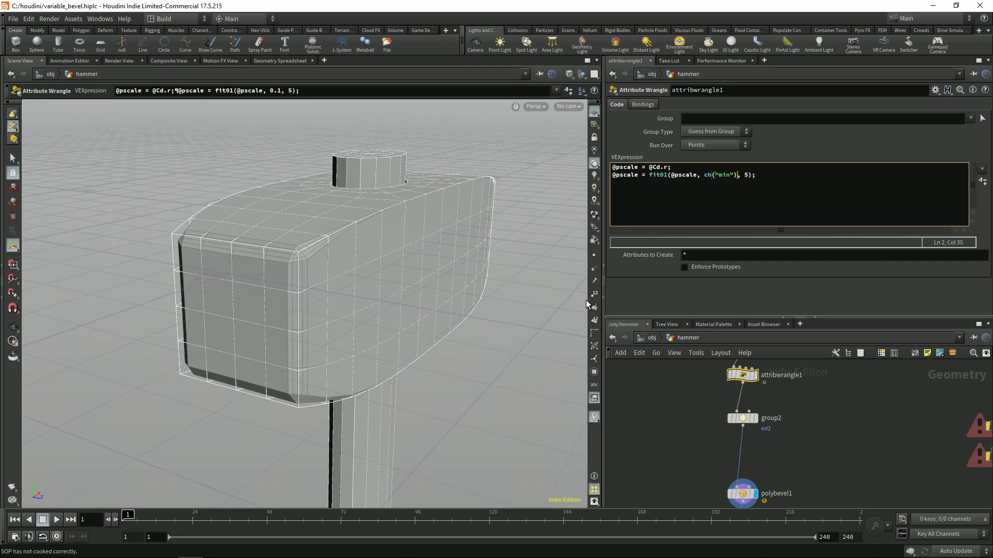
{"action": "type", "text": "ch"}
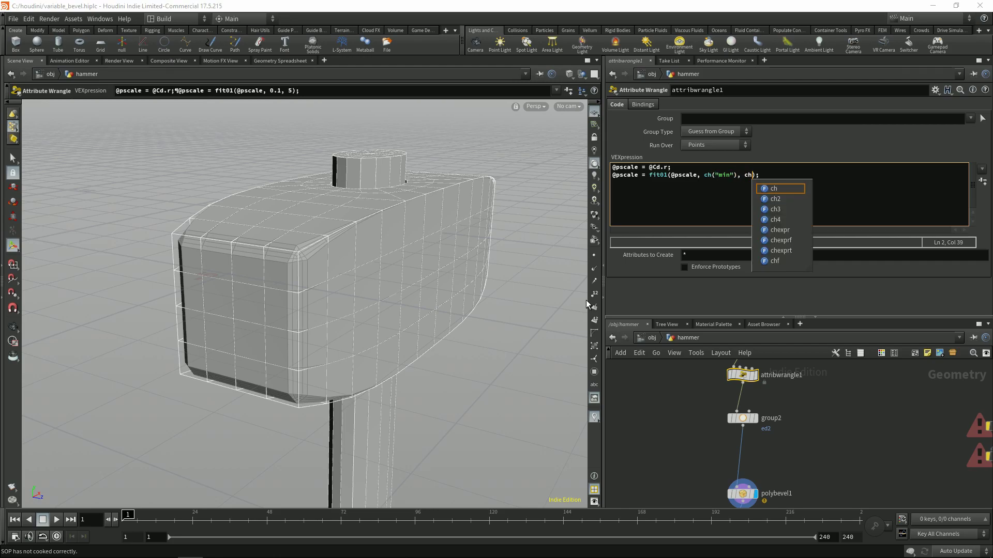
{"action": "type", "text": "("}
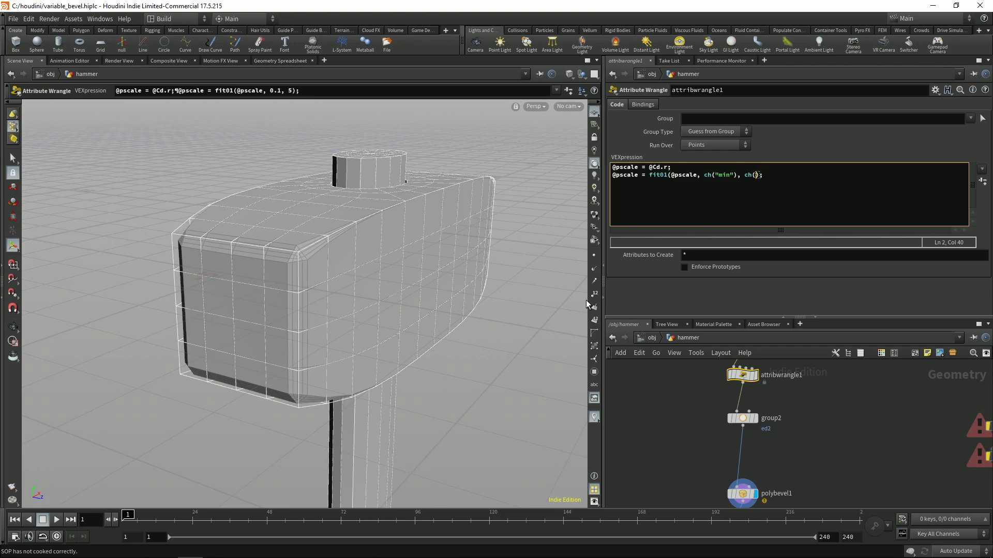
{"action": "type", "text": "\"max"}
{"action": "left_click", "coordinate": [982, 181]}
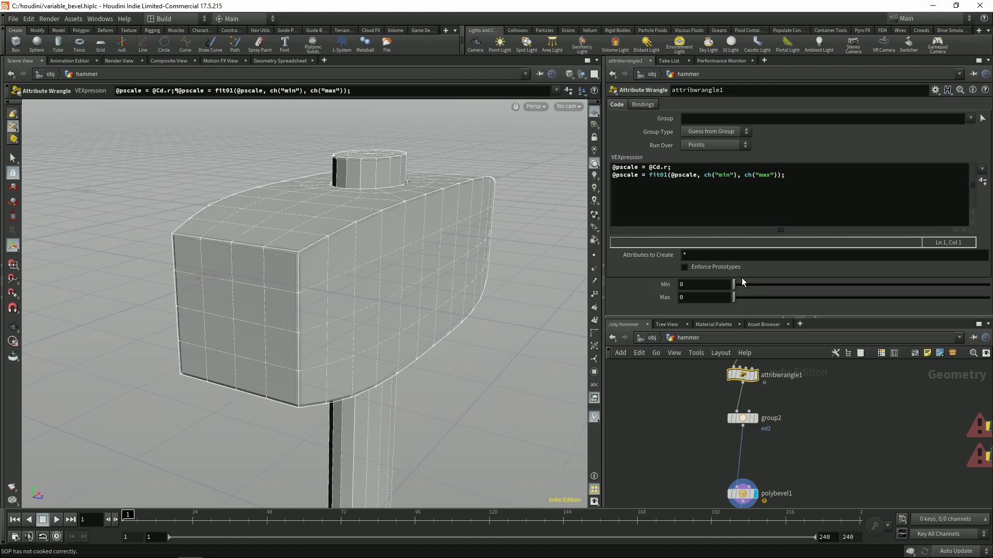
Step: Set the wrangle's Max to 10
{"action": "left_click_drag", "start_coordinate": [734, 298], "coordinate": [752, 299]}
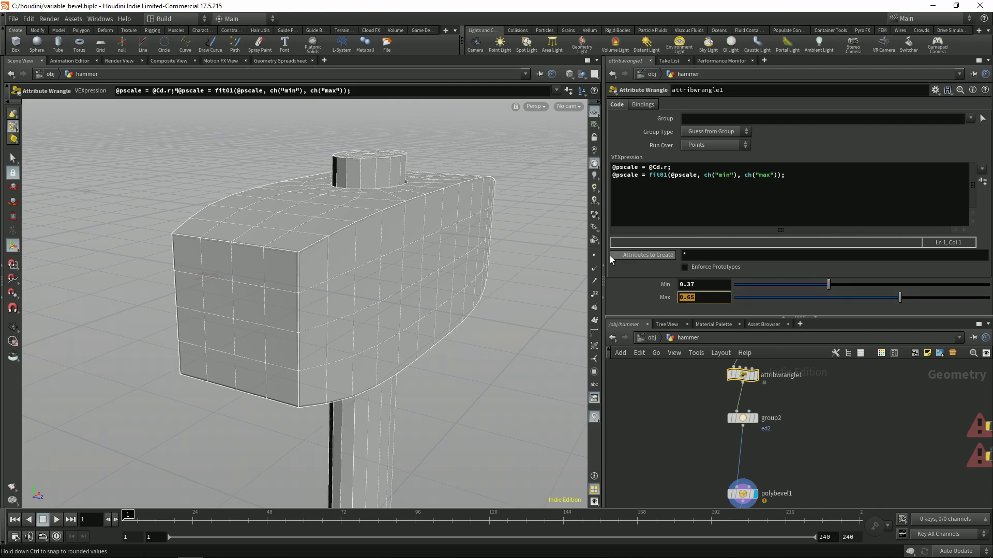
{"action": "type", "text": "10"}
{"action": "key", "text": "Return"}
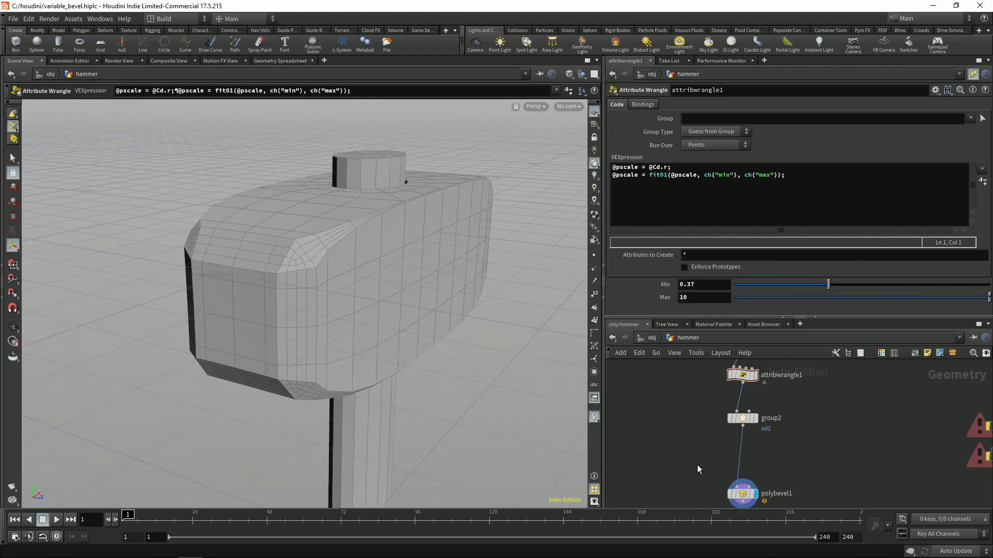
Step: Set Min to 1.94 and orbit the hammer to inspect the wider bevels
{"action": "middle_click_drag", "start_coordinate": [697, 465], "coordinate": [680, 428]}
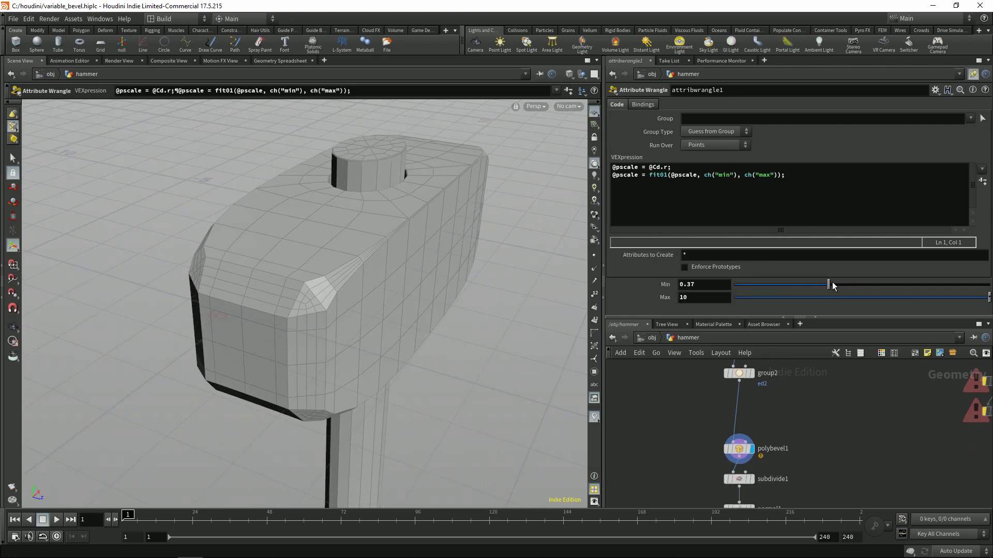
{"action": "left_click_drag", "start_coordinate": [829, 284], "coordinate": [964, 273]}
{"action": "middle_click_drag", "start_coordinate": [692, 285], "coordinate": [874, 231]}
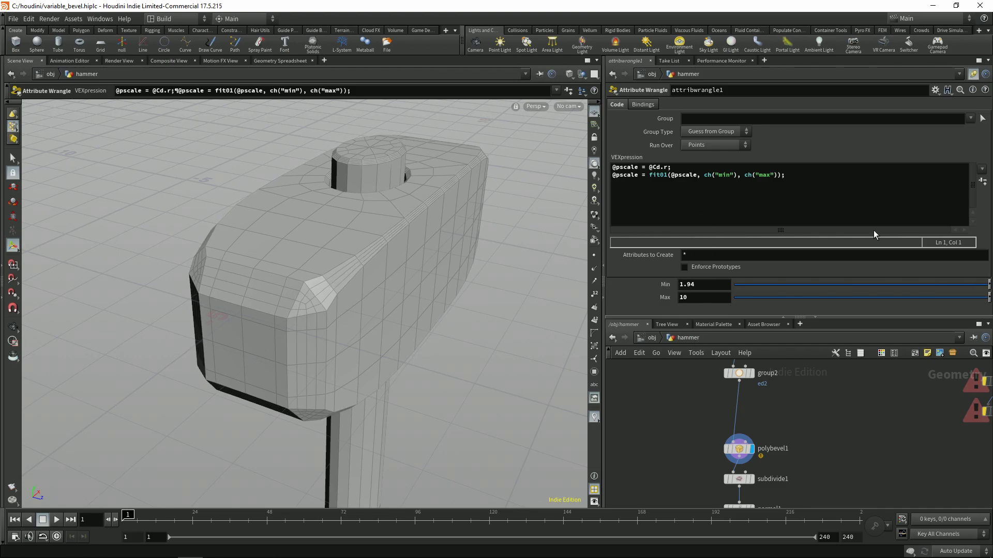
{"action": "key", "text": "Escape"}
{"action": "mouse_move", "coordinate": [395, 261]}
{"action": "left_mouse_down"}
{"action": "mouse_move", "coordinate": [397, 253]}
{"action": "mouse_move", "coordinate": [293, 267]}
{"action": "mouse_move", "coordinate": [336, 261]}
{"action": "mouse_move", "coordinate": [458, 274]}
{"action": "mouse_move", "coordinate": [330, 288]}
{"action": "mouse_move", "coordinate": [328, 259]}
{"action": "mouse_move", "coordinate": [344, 288]}
{"action": "mouse_move", "coordinate": [284, 266]}
{"action": "mouse_move", "coordinate": [272, 240]}
{"action": "mouse_move", "coordinate": [302, 267]}
{"action": "mouse_move", "coordinate": [282, 199]}
{"action": "mouse_move", "coordinate": [235, 230]}
{"action": "mouse_move", "coordinate": [240, 248]}
{"action": "mouse_move", "coordinate": [328, 292]}
{"action": "mouse_move", "coordinate": [259, 257]}
{"action": "mouse_move", "coordinate": [297, 217]}
{"action": "mouse_move", "coordinate": [351, 237]}
{"action": "mouse_move", "coordinate": [317, 240]}
{"action": "mouse_move", "coordinate": [290, 273]}
{"action": "mouse_move", "coordinate": [329, 248]}
{"action": "mouse_move", "coordinate": [383, 259]}
{"action": "mouse_move", "coordinate": [311, 253]}
{"action": "mouse_move", "coordinate": [263, 289]}
{"action": "mouse_move", "coordinate": [356, 280]}
{"action": "mouse_move", "coordinate": [350, 270]}
{"action": "left_mouse_up"}
{"action": "scroll", "coordinate": [457, 274], "scroll_direction": "up", "scroll_amount": 3}
{"action": "key", "text": "Return"}
{"action": "key", "text": "shift+w"}
{"action": "key", "text": "Escape"}
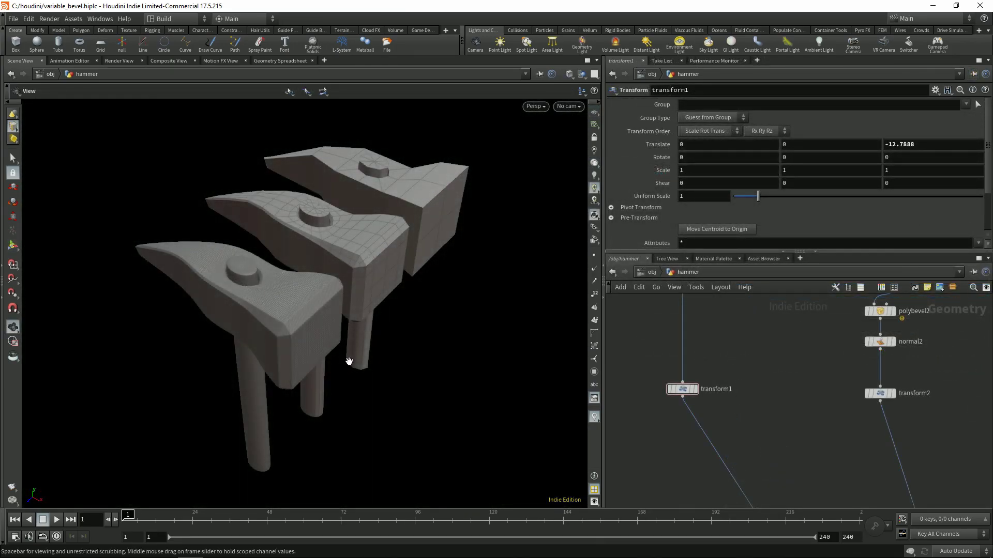
Step: Orbit to a frontal view of the three hammers and turn off the wireframe overlay
{"action": "left_click_drag", "start_coordinate": [310, 327], "coordinate": [239, 247]}
{"action": "scroll", "coordinate": [296, 277], "scroll_direction": "up", "scroll_amount": 3}
{"action": "scroll", "coordinate": [328, 253], "scroll_direction": "up", "scroll_amount": 5}
{"action": "mouse_move", "coordinate": [328, 254]}
{"action": "left_mouse_down"}
{"action": "mouse_move", "coordinate": [290, 255]}
{"action": "mouse_move", "coordinate": [390, 247]}
{"action": "mouse_move", "coordinate": [321, 250]}
{"action": "mouse_move", "coordinate": [304, 228]}
{"action": "mouse_move", "coordinate": [343, 244]}
{"action": "mouse_move", "coordinate": [289, 305]}
{"action": "mouse_move", "coordinate": [317, 254]}
{"action": "left_mouse_up"}
{"action": "scroll", "coordinate": [337, 219], "scroll_direction": "up", "scroll_amount": 5}
{"action": "key", "text": "shift+w"}
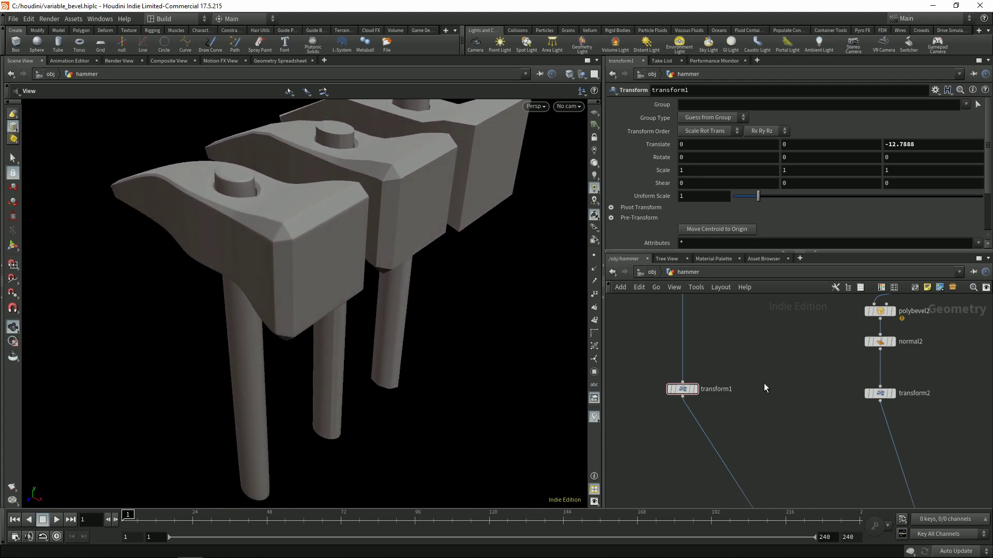
Step: Display the normal1 result and orbit around the single hammer's head
{"action": "middle_click_drag", "start_coordinate": [764, 388], "coordinate": [721, 399]}
{"action": "left_click", "coordinate": [771, 363]}
{"action": "left_click_drag", "start_coordinate": [361, 315], "coordinate": [392, 272]}
{"action": "left_click_drag", "start_coordinate": [259, 238], "coordinate": [410, 243]}
{"action": "scroll", "coordinate": [331, 246], "scroll_direction": "up", "scroll_amount": 3}
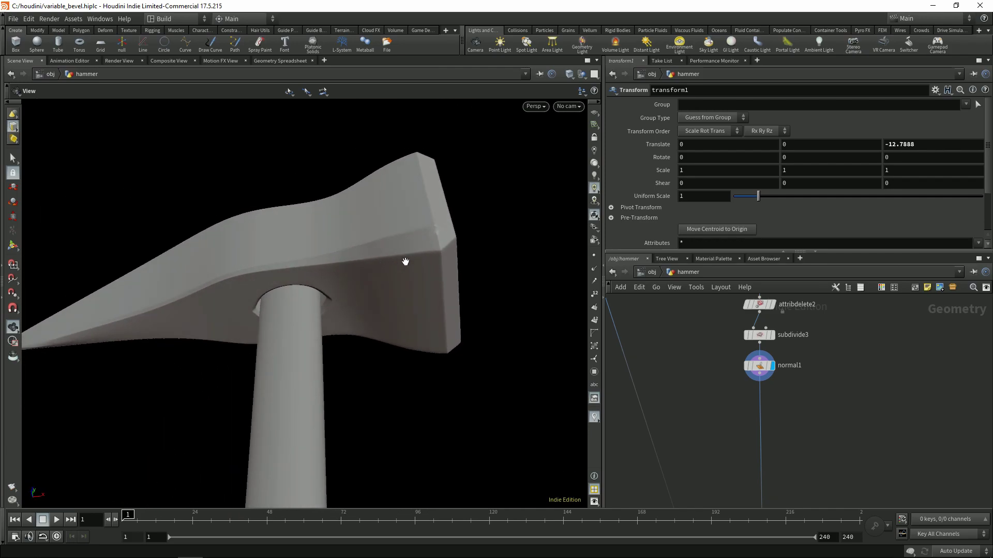
{"action": "left_click_drag", "start_coordinate": [344, 251], "coordinate": [378, 245]}
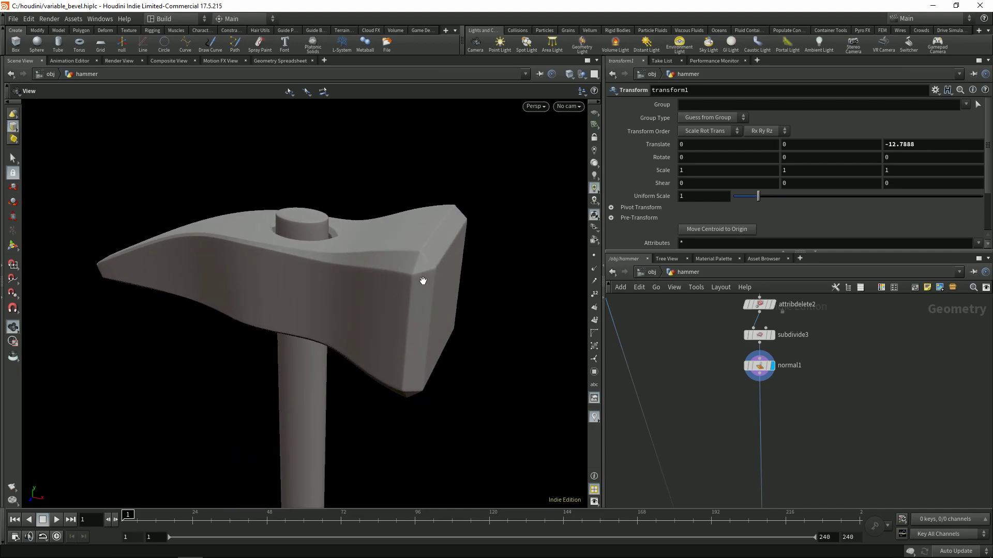
{"action": "left_click_drag", "start_coordinate": [423, 280], "coordinate": [395, 250]}
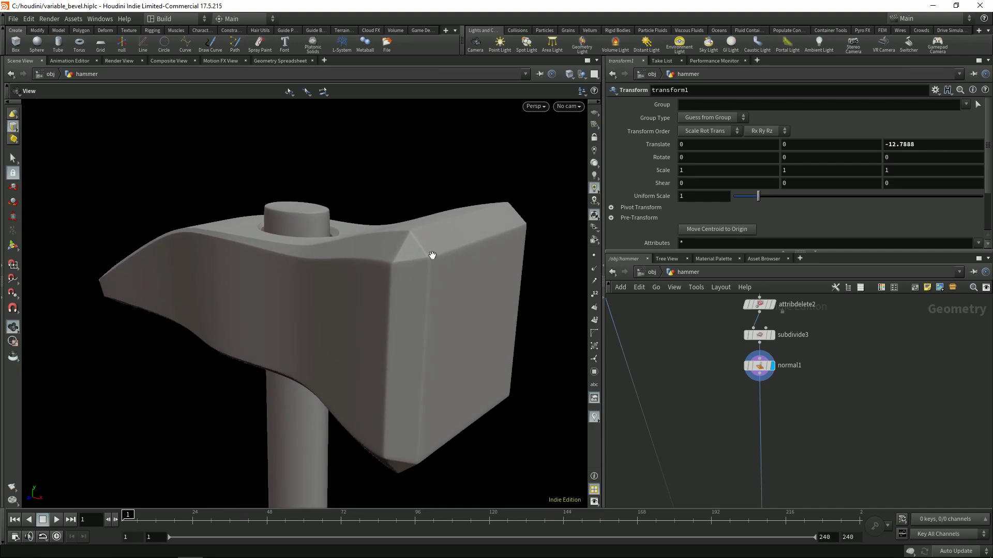
{"action": "scroll", "coordinate": [778, 395], "scroll_direction": "down", "scroll_amount": 3}
Step: Display the unsubdivided hammer from earlier in the chain, with wireframe drawn over shading
{"action": "left_click", "coordinate": [749, 365]}
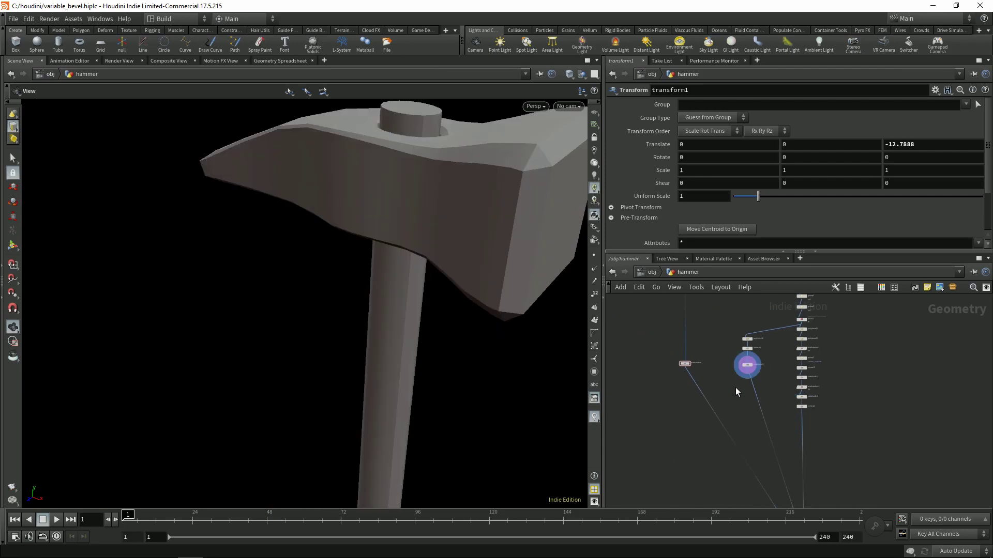
{"action": "mouse_move", "coordinate": [553, 305]}
{"action": "left_mouse_down"}
{"action": "mouse_move", "coordinate": [433, 226]}
{"action": "mouse_move", "coordinate": [413, 232]}
{"action": "left_mouse_up"}
{"action": "key", "text": "shift+w"}
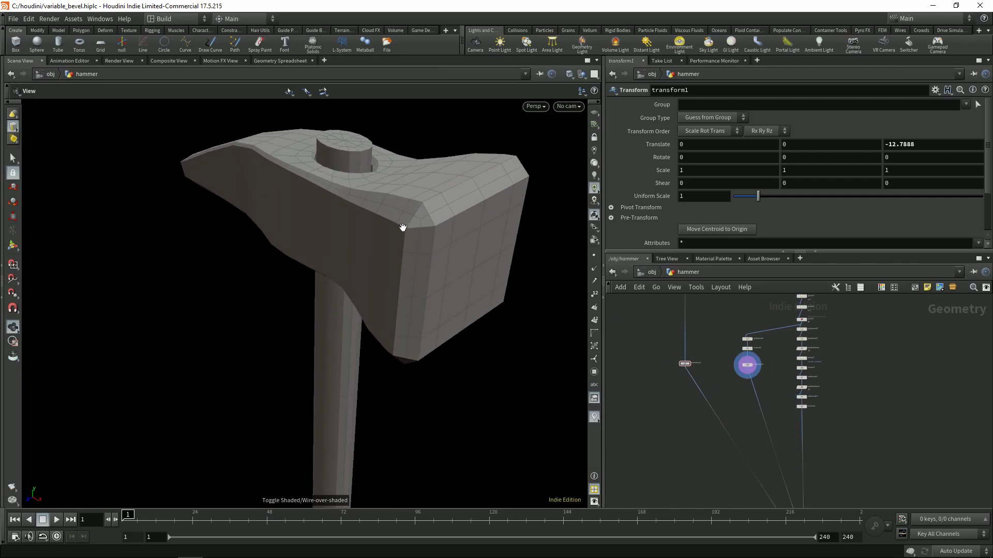
{"action": "scroll", "coordinate": [403, 228], "scroll_direction": "up", "scroll_amount": 4}
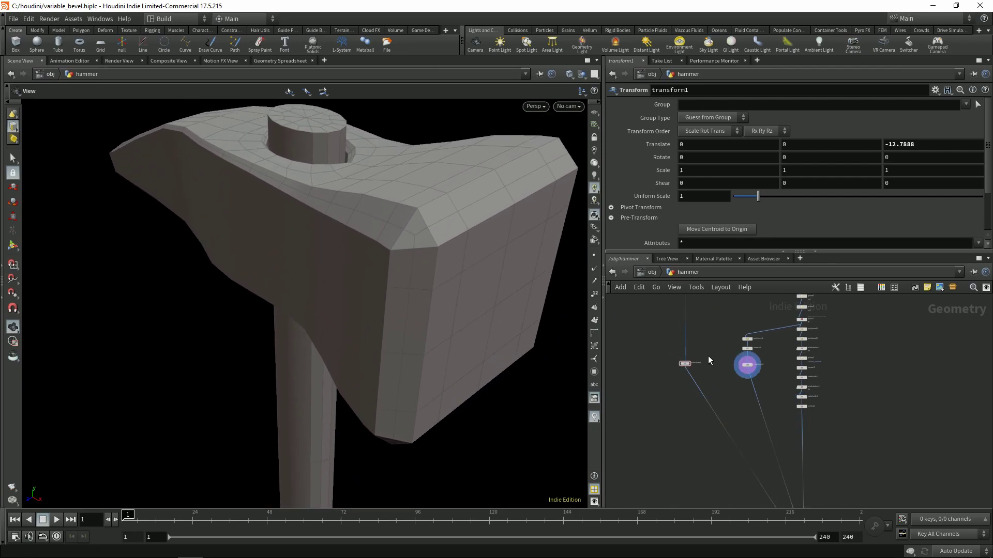
Step: Display the transform node's output and orbit around the translated hammer
{"action": "left_click", "coordinate": [689, 364]}
{"action": "scroll", "coordinate": [320, 282], "scroll_direction": "down", "scroll_amount": 4}
{"action": "left_click_drag", "start_coordinate": [319, 282], "coordinate": [397, 211]}
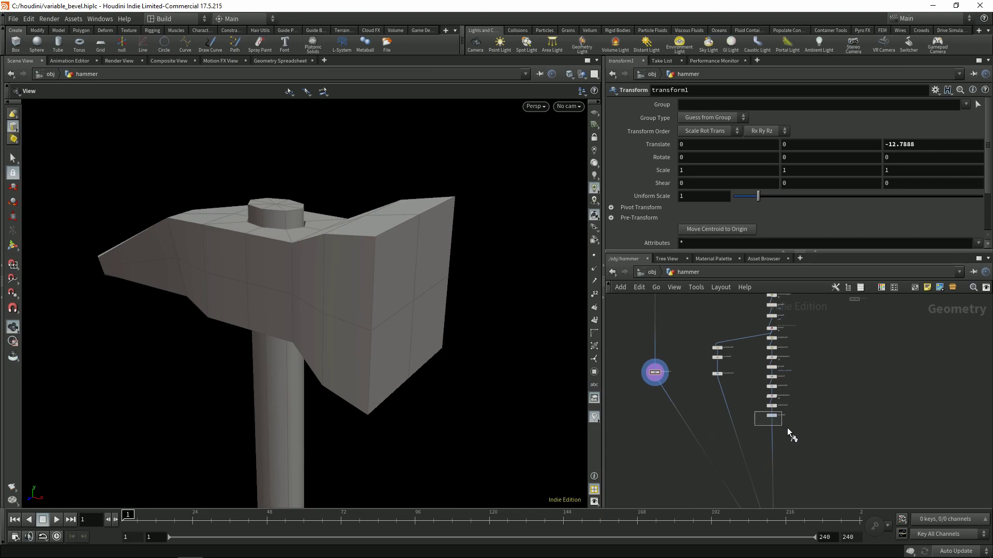
Step: Re-enable the transform3 point edit and frame the hammer heads
{"action": "left_click_drag", "start_coordinate": [789, 436], "coordinate": [824, 432]}
{"action": "scroll", "coordinate": [790, 475], "scroll_direction": "down", "scroll_amount": 3}
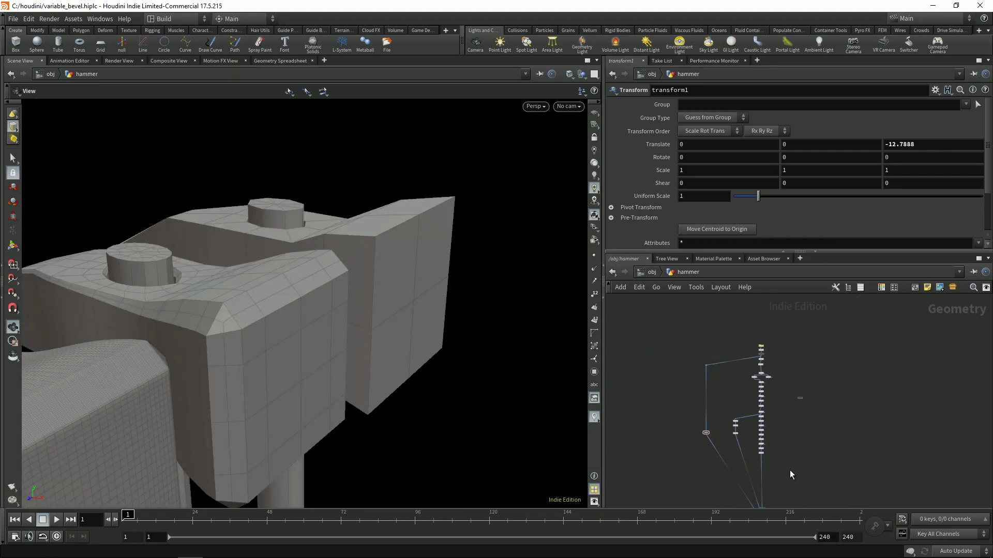
{"action": "scroll", "coordinate": [807, 348], "scroll_direction": "up", "scroll_amount": 5}
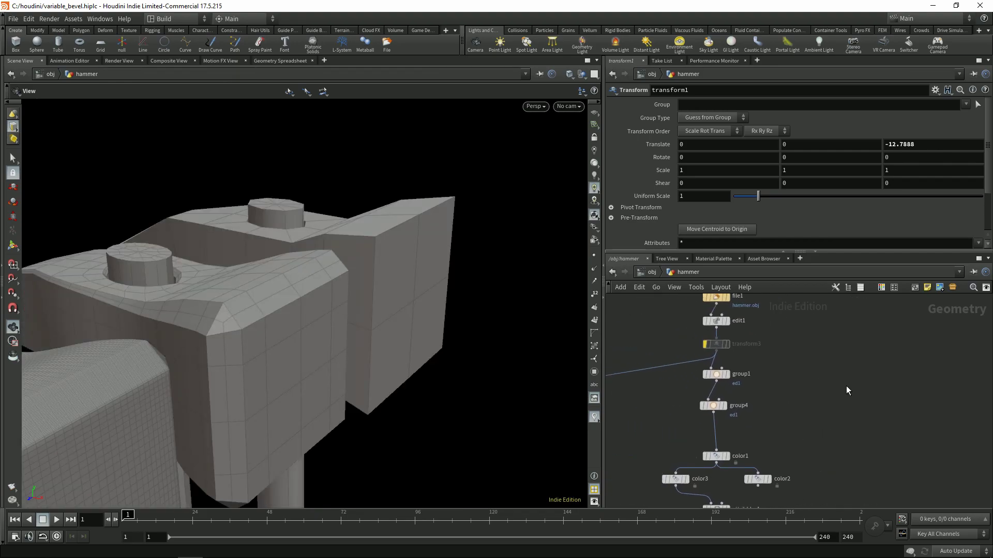
{"action": "right_click_drag", "start_coordinate": [425, 372], "coordinate": [206, 305]}
{"action": "left_click_drag", "start_coordinate": [206, 306], "coordinate": [340, 288]}
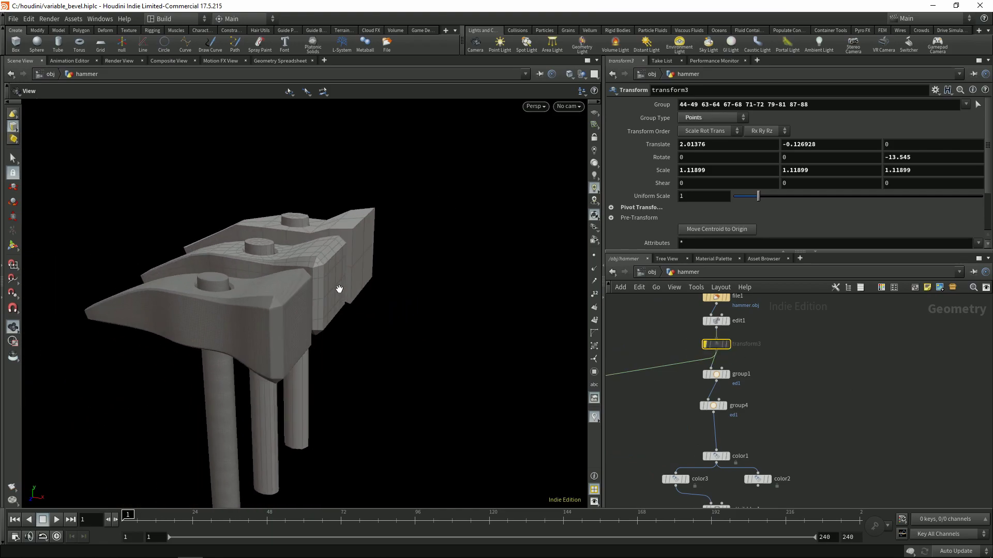
{"action": "scroll", "coordinate": [339, 288], "scroll_direction": "up", "scroll_amount": 4}
{"action": "key", "text": "q"}
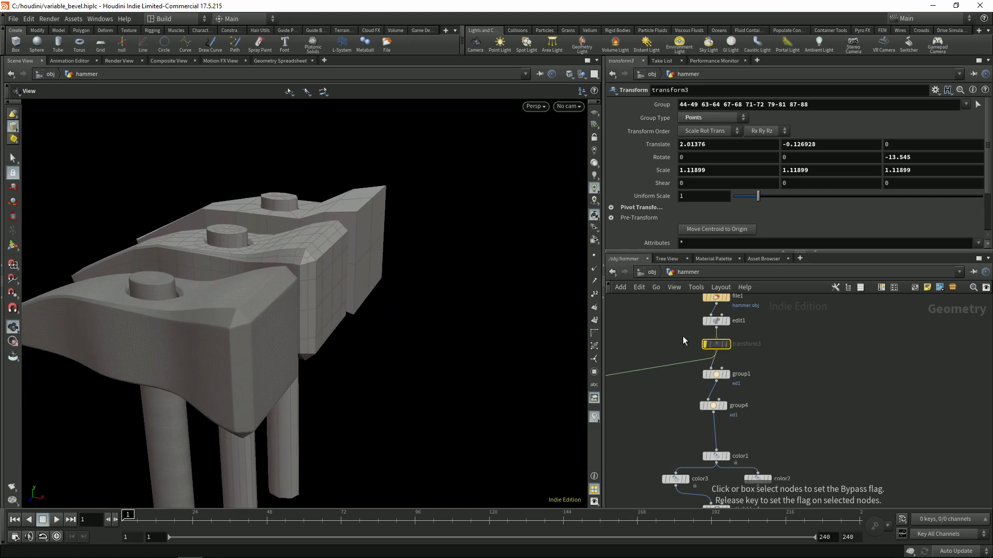
{"action": "middle_click_drag", "start_coordinate": [649, 331], "coordinate": [700, 336]}
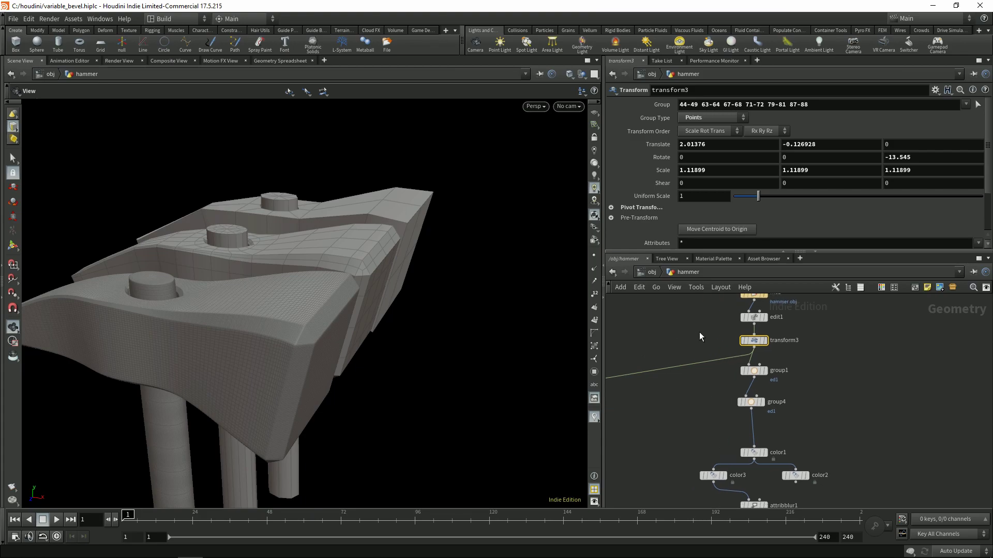
Step: Rotate the head points -3.86722 about Z and lift them to translate 1.47364, 0.370415
{"action": "left_click", "coordinate": [13, 247]}
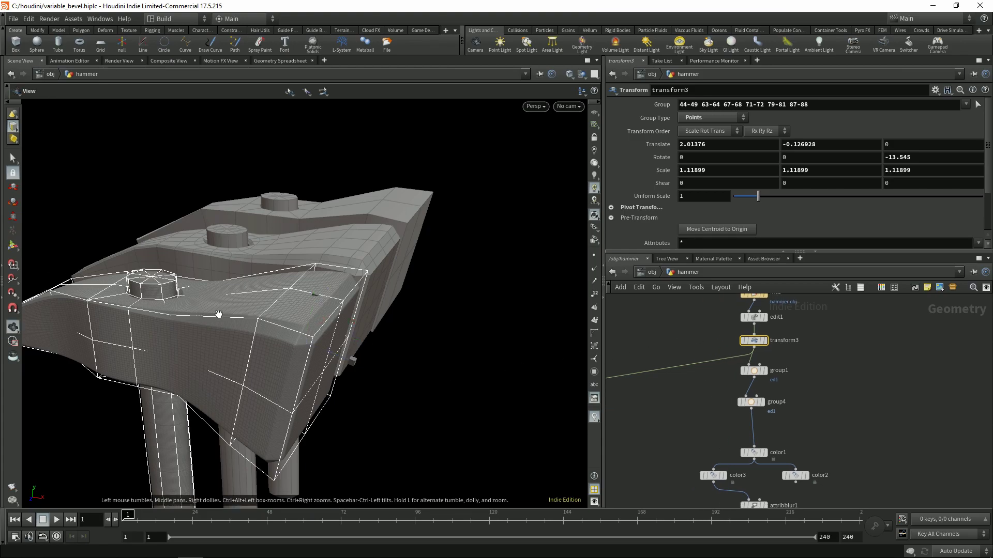
{"action": "left_click_drag", "start_coordinate": [222, 315], "coordinate": [333, 248]}
{"action": "key", "text": "r"}
{"action": "mouse_move", "coordinate": [333, 248]}
{"action": "left_mouse_down", "text": "alt"}
{"action": "mouse_move", "coordinate": [392, 239]}
{"action": "mouse_move", "coordinate": [354, 269]}
{"action": "mouse_move", "coordinate": [360, 252]}
{"action": "mouse_move", "coordinate": [378, 290]}
{"action": "mouse_move", "coordinate": [374, 271]}
{"action": "mouse_move", "coordinate": [355, 284]}
{"action": "left_mouse_up", "text": "alt"}
{"action": "key", "text": "w"}
{"action": "key", "text": "w"}
{"action": "key", "text": "t"}
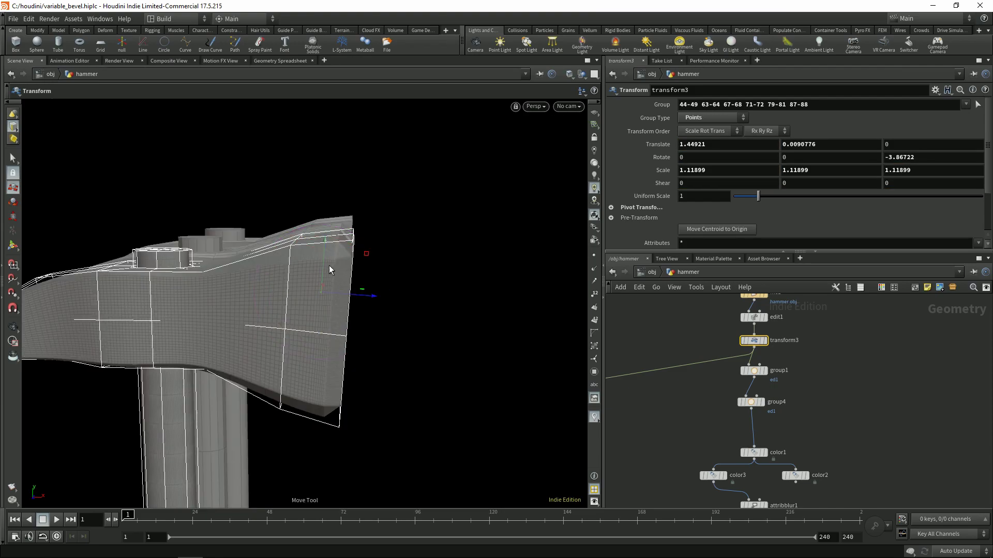
{"action": "mouse_move", "coordinate": [322, 248]}
{"action": "left_mouse_down"}
{"action": "mouse_move", "coordinate": [324, 228]}
{"action": "mouse_move", "coordinate": [325, 239]}
{"action": "left_mouse_up"}
{"action": "key", "text": "Escape"}
Step: Finish editing the head points, hide the wireframe overlay and reframe the hammers
{"action": "left_click_drag", "start_coordinate": [282, 282], "coordinate": [328, 298]}
{"action": "key", "text": "Return"}
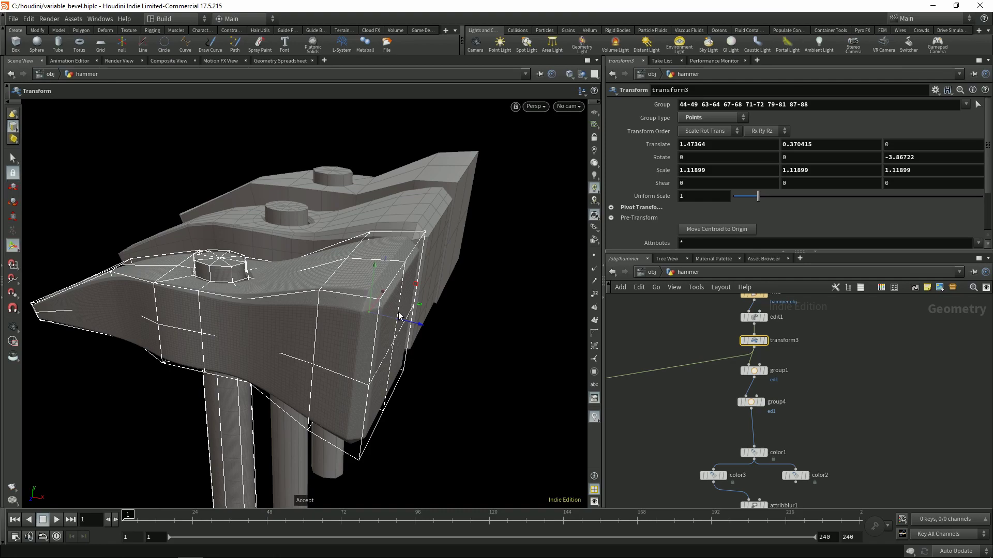
{"action": "key", "text": "Escape"}
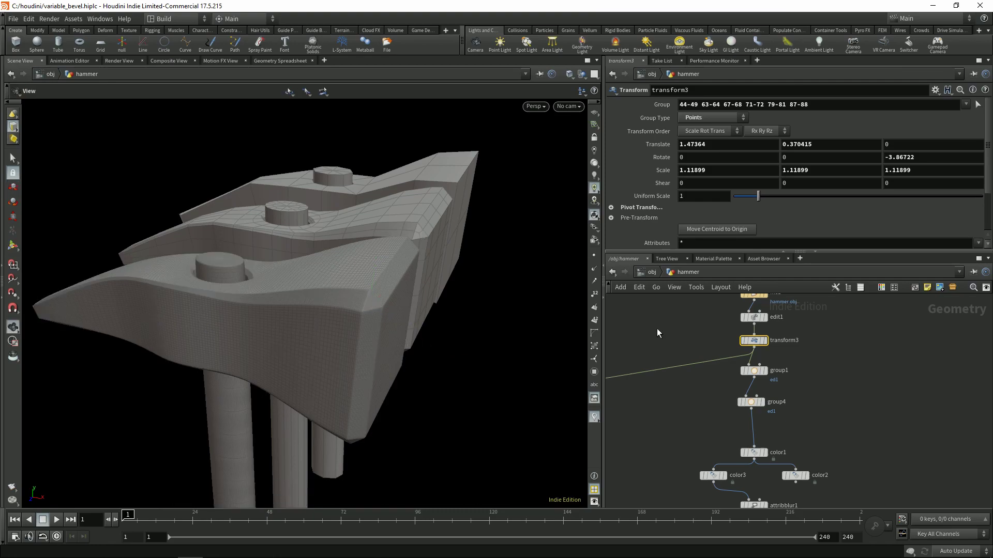
{"action": "key", "text": "shift+w"}
{"action": "mouse_move", "coordinate": [414, 262]}
{"action": "left_mouse_down"}
{"action": "mouse_move", "coordinate": [399, 238]}
{"action": "mouse_move", "coordinate": [350, 266]}
{"action": "mouse_move", "coordinate": [460, 293]}
{"action": "mouse_move", "coordinate": [405, 247]}
{"action": "mouse_move", "coordinate": [412, 223]}
{"action": "mouse_move", "coordinate": [393, 200]}
{"action": "left_mouse_up"}
{"action": "middle_click_drag", "start_coordinate": [705, 332], "coordinate": [716, 370]}
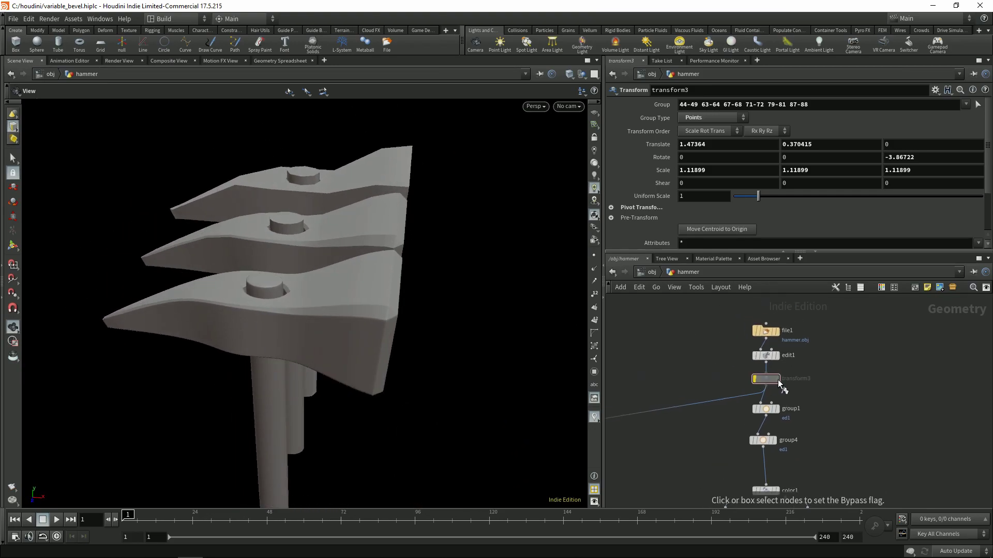
Step: Connect color2 into attribblur1's input in place of color3
{"action": "left_click_drag", "start_coordinate": [405, 232], "coordinate": [556, 310]}
{"action": "scroll", "coordinate": [797, 413], "scroll_direction": "up", "scroll_amount": 3}
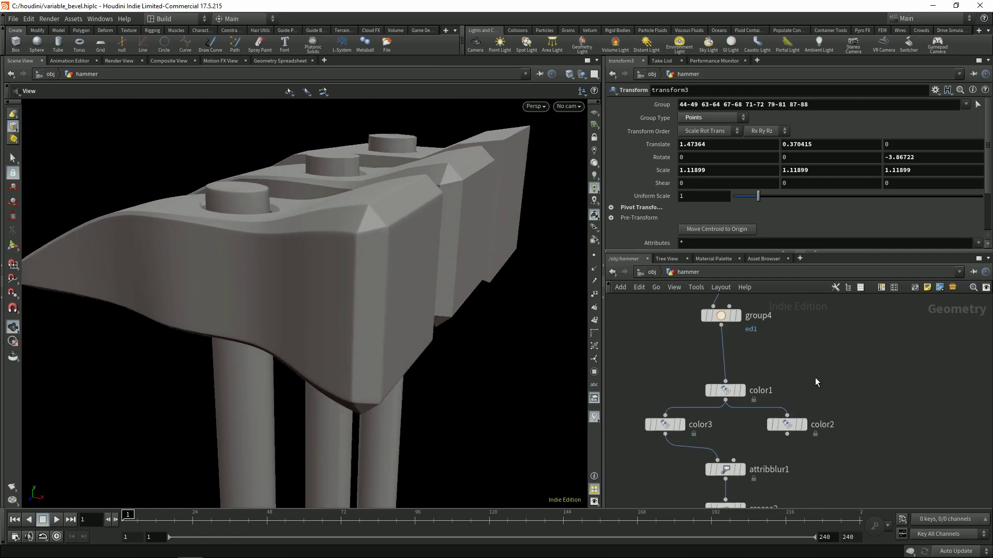
{"action": "scroll", "coordinate": [806, 403], "scroll_direction": "down", "scroll_amount": 3}
{"action": "left_click", "coordinate": [720, 400]}
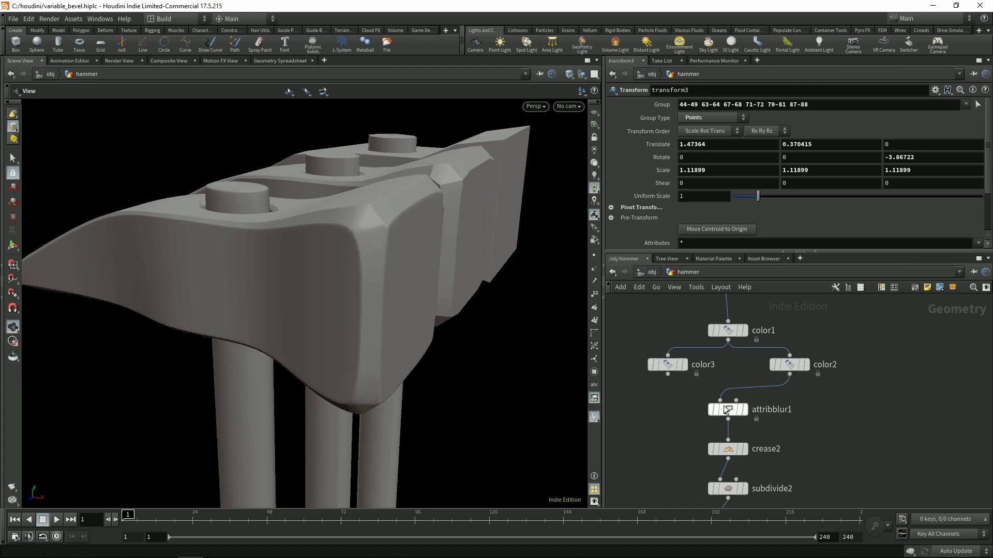
{"action": "left_click_drag", "start_coordinate": [408, 237], "coordinate": [446, 279]}
Step: Raise crease2's Crease strength on the hammer edges
{"action": "middle_click_drag", "start_coordinate": [766, 468], "coordinate": [775, 414]}
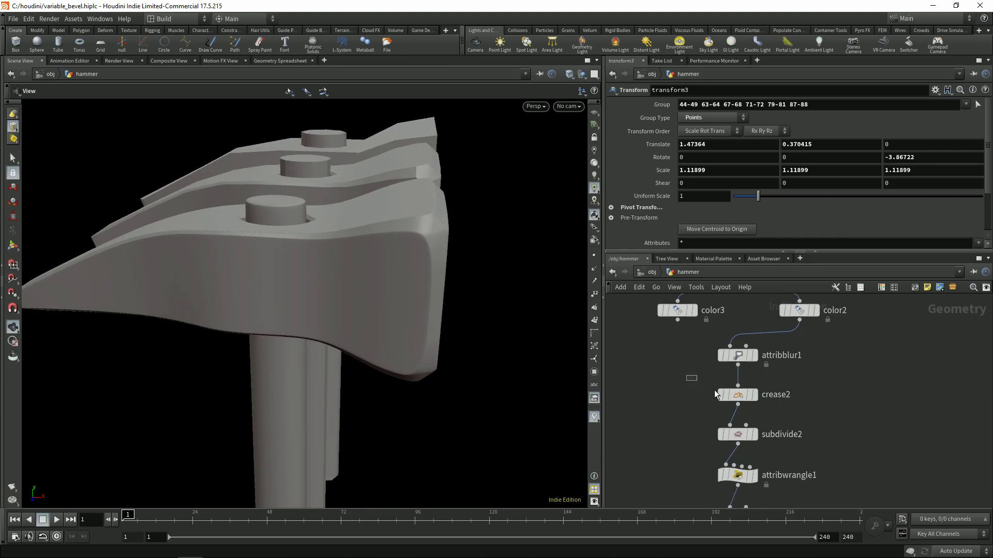
{"action": "left_click", "coordinate": [721, 395]}
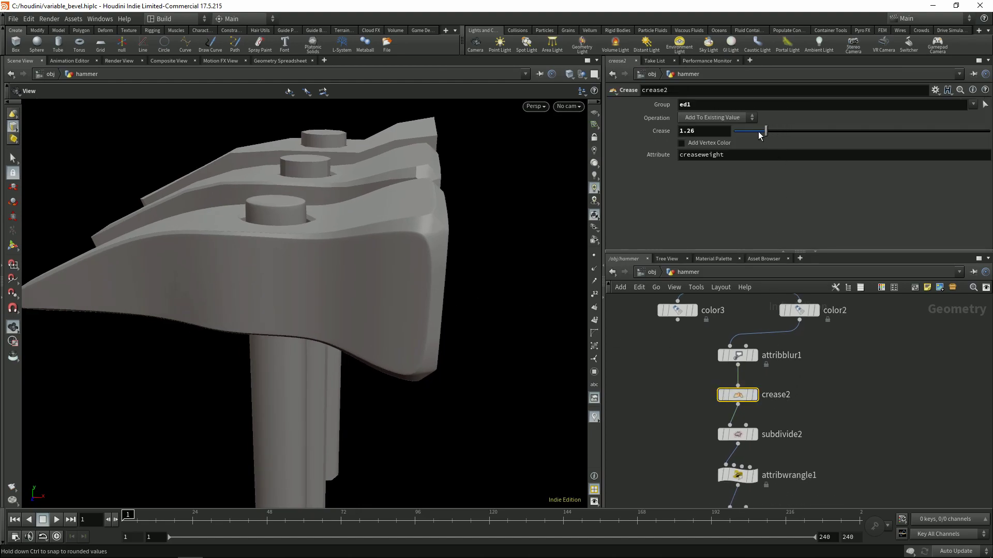
{"action": "left_click_drag", "start_coordinate": [794, 136], "coordinate": [820, 134]}
Step: Set attribblur1 to 21 Blurring Iterations and a Step Size of 0.03
{"action": "middle_click_drag", "start_coordinate": [833, 416], "coordinate": [792, 269]}
{"action": "left_click_drag", "start_coordinate": [743, 397], "coordinate": [744, 396]}
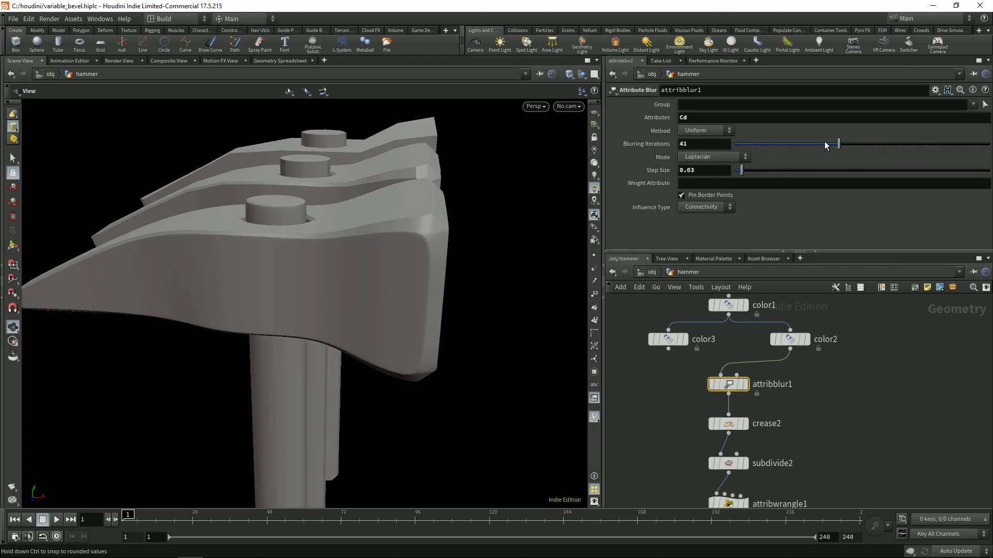
{"action": "left_click_drag", "start_coordinate": [826, 146], "coordinate": [714, 152]}
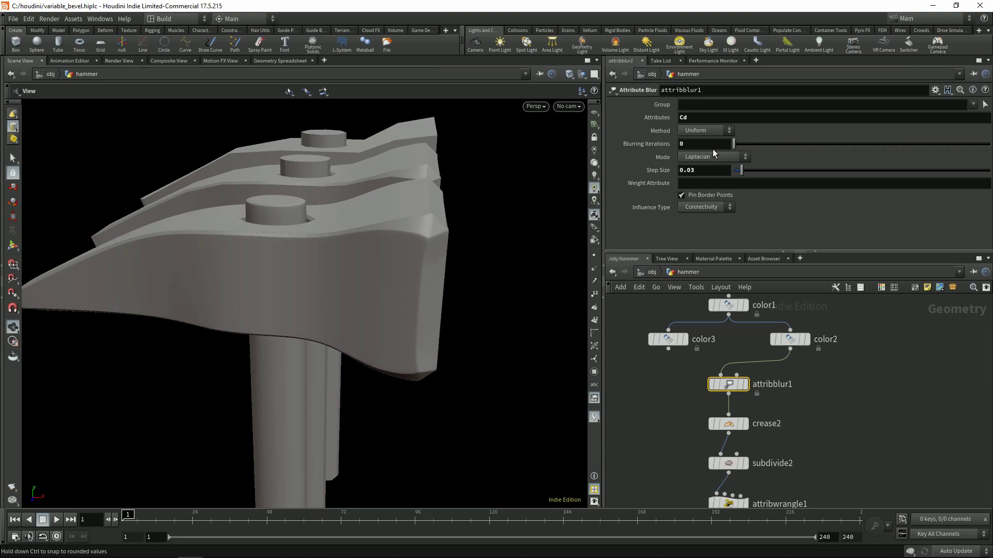
{"action": "left_click_drag", "start_coordinate": [408, 248], "coordinate": [431, 284]}
{"action": "left_click_drag", "start_coordinate": [743, 176], "coordinate": [820, 147]}
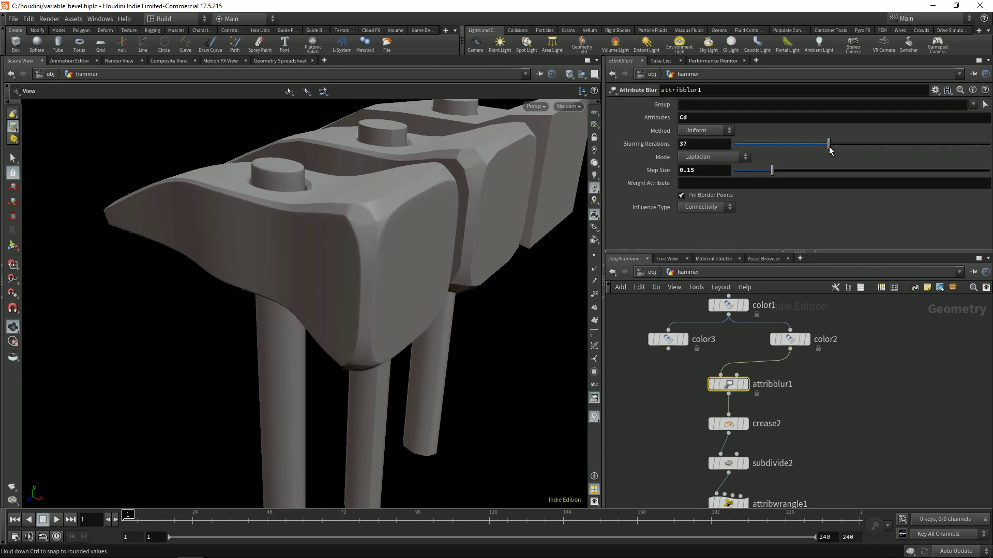
{"action": "left_click_drag", "start_coordinate": [377, 226], "coordinate": [429, 243]}
{"action": "left_click", "coordinate": [722, 173]}
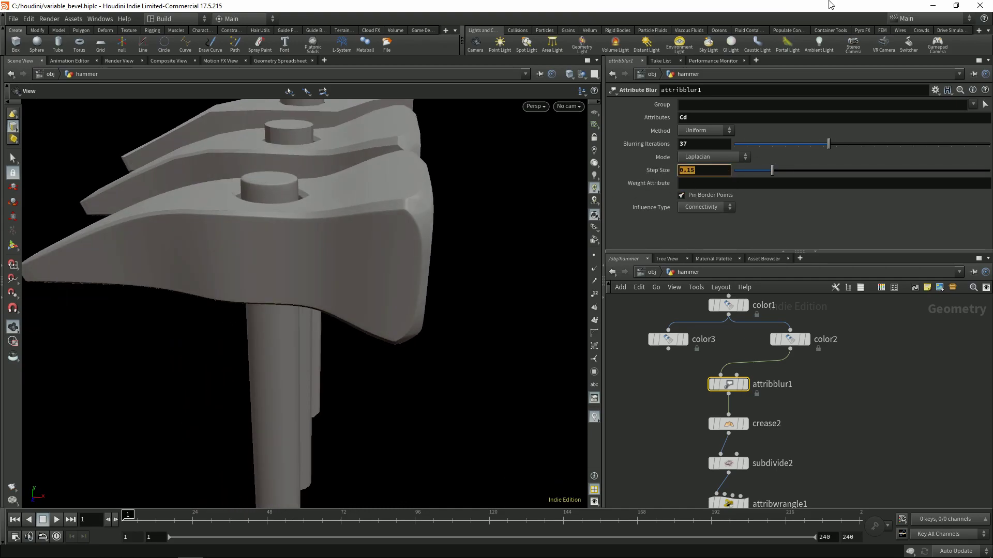
{"action": "type", "text": "0.03"}
{"action": "key", "text": "Return"}
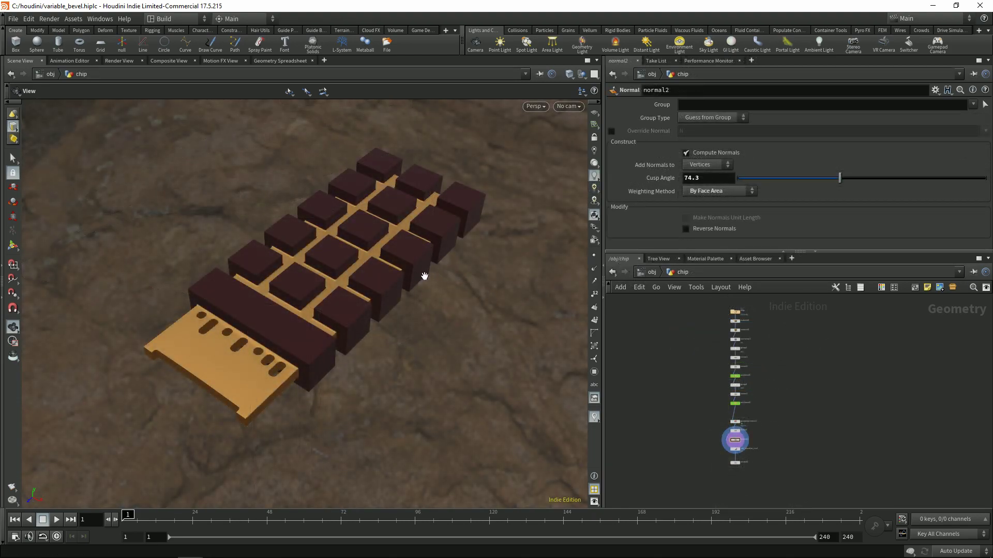
Step: Display the chip's raw imported geometry as a wireframe
{"action": "scroll", "coordinate": [340, 306], "scroll_direction": "up", "scroll_amount": 4}
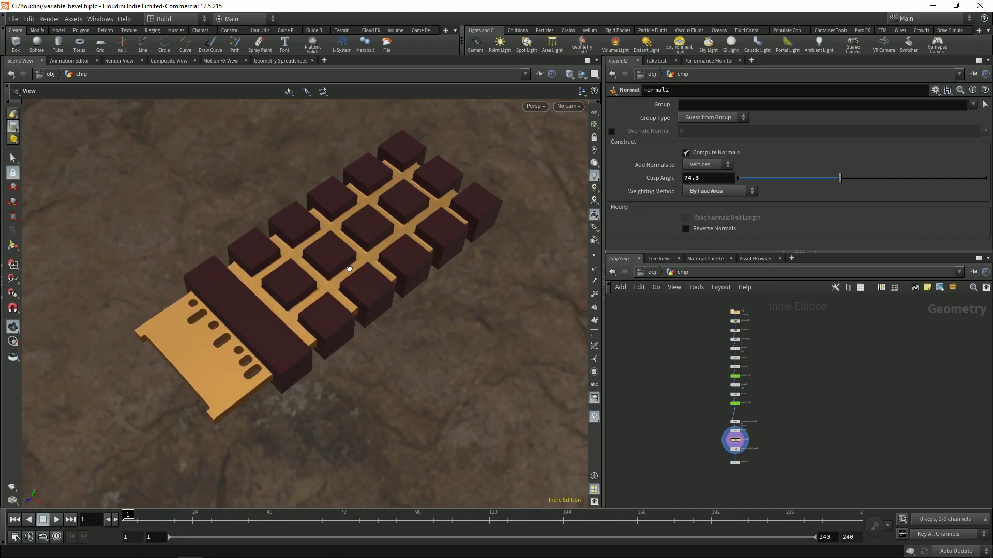
{"action": "scroll", "coordinate": [322, 285], "scroll_direction": "up", "scroll_amount": 1}
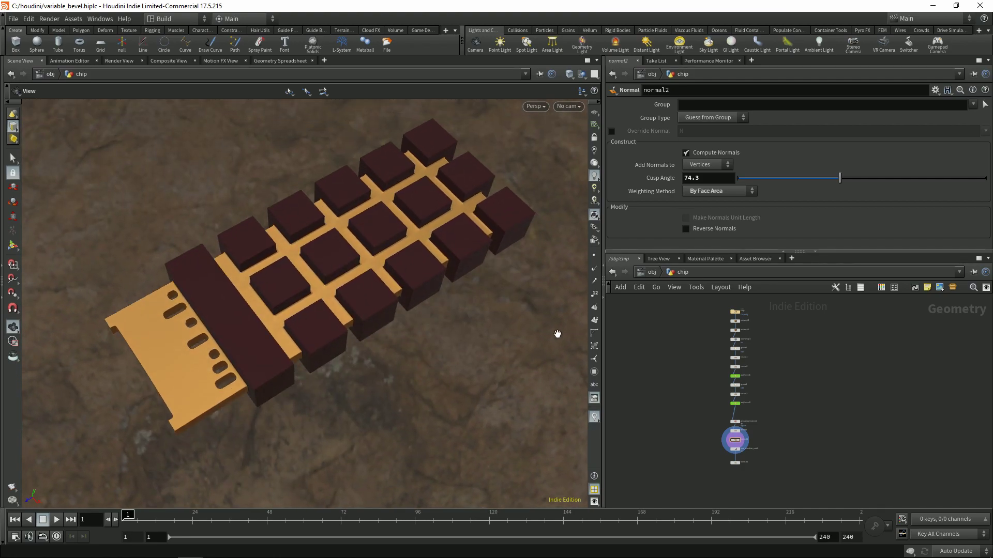
{"action": "scroll", "coordinate": [728, 353], "scroll_direction": "up", "scroll_amount": 5}
{"action": "left_click", "coordinate": [749, 363]}
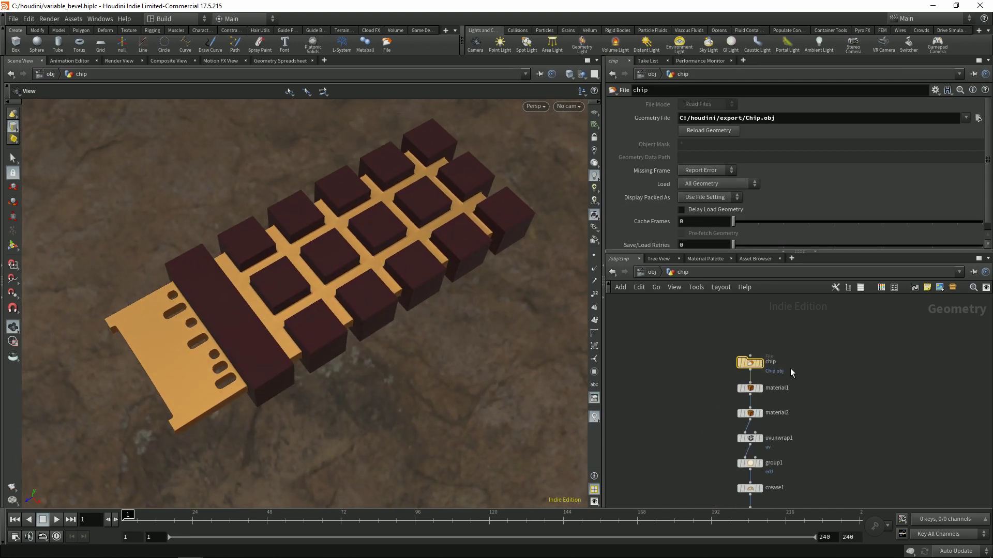
{"action": "left_click", "coordinate": [759, 362]}
{"action": "key", "text": "w"}
{"action": "mouse_move", "coordinate": [326, 299]}
{"action": "left_mouse_down"}
{"action": "mouse_move", "coordinate": [388, 277]}
{"action": "mouse_move", "coordinate": [337, 288]}
{"action": "left_mouse_up"}
{"action": "scroll", "coordinate": [362, 259], "scroll_direction": "up", "scroll_amount": 3}
Step: Turn off Use Materials and environment-light backgrounds, and return the viewport to shaded
{"action": "key", "text": "d"}
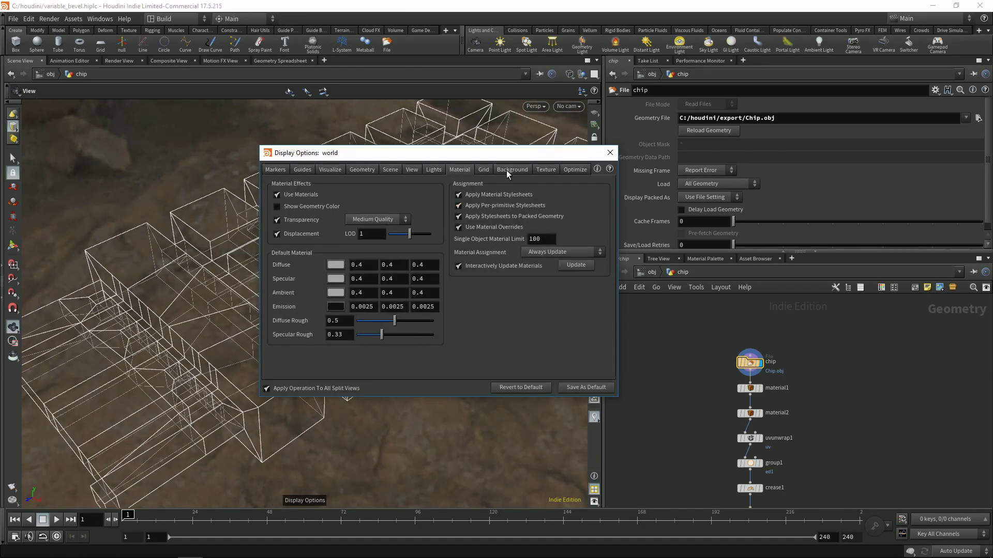
{"action": "left_click", "coordinate": [316, 194]}
{"action": "left_click", "coordinate": [512, 169]}
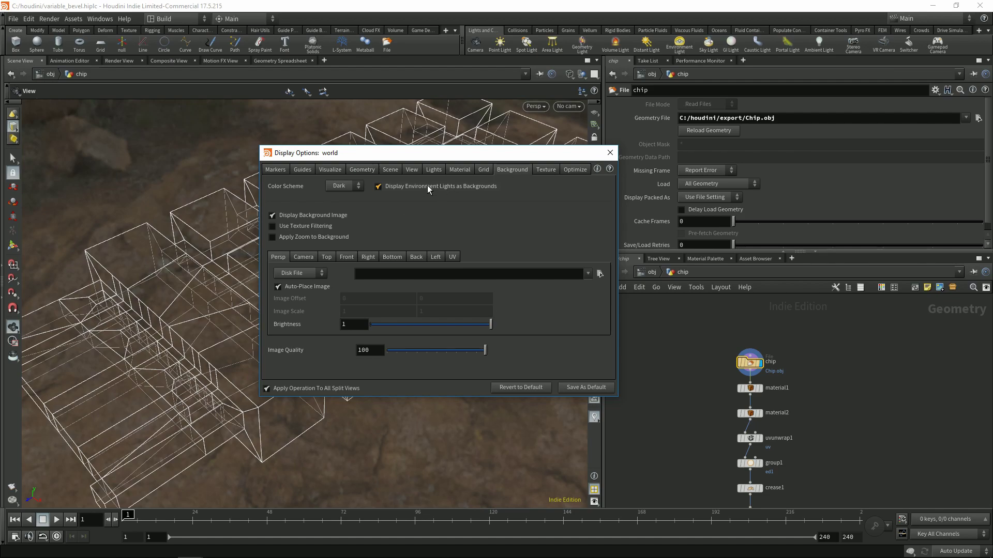
{"action": "left_click", "coordinate": [376, 191]}
{"action": "key", "text": "Escape"}
{"action": "key", "text": "w"}
Step: Orbit the plain grey chip with wireframe over shading, then toggle wireframe display
{"action": "mouse_move", "coordinate": [356, 277]}
{"action": "left_mouse_down"}
{"action": "mouse_move", "coordinate": [381, 210]}
{"action": "mouse_move", "coordinate": [355, 286]}
{"action": "mouse_move", "coordinate": [300, 305]}
{"action": "left_mouse_up"}
{"action": "scroll", "coordinate": [303, 263], "scroll_direction": "up", "scroll_amount": 3}
{"action": "key", "text": "shift+w"}
{"action": "mouse_move", "coordinate": [302, 263]}
{"action": "left_mouse_down"}
{"action": "mouse_move", "coordinate": [315, 337]}
{"action": "mouse_move", "coordinate": [262, 294]}
{"action": "mouse_move", "coordinate": [367, 284]}
{"action": "mouse_move", "coordinate": [282, 254]}
{"action": "mouse_move", "coordinate": [299, 288]}
{"action": "mouse_move", "coordinate": [406, 290]}
{"action": "mouse_move", "coordinate": [393, 297]}
{"action": "mouse_move", "coordinate": [378, 240]}
{"action": "mouse_move", "coordinate": [381, 317]}
{"action": "mouse_move", "coordinate": [350, 257]}
{"action": "mouse_move", "coordinate": [300, 277]}
{"action": "mouse_move", "coordinate": [284, 238]}
{"action": "mouse_move", "coordinate": [410, 224]}
{"action": "mouse_move", "coordinate": [357, 243]}
{"action": "mouse_move", "coordinate": [360, 281]}
{"action": "mouse_move", "coordinate": [401, 220]}
{"action": "left_mouse_up"}
{"action": "key", "text": "w"}
{"action": "key", "text": "w"}
Step: Select the material1 and material2 nodes and turn viewport material display back on
{"action": "middle_click_drag", "start_coordinate": [695, 393], "coordinate": [697, 355]}
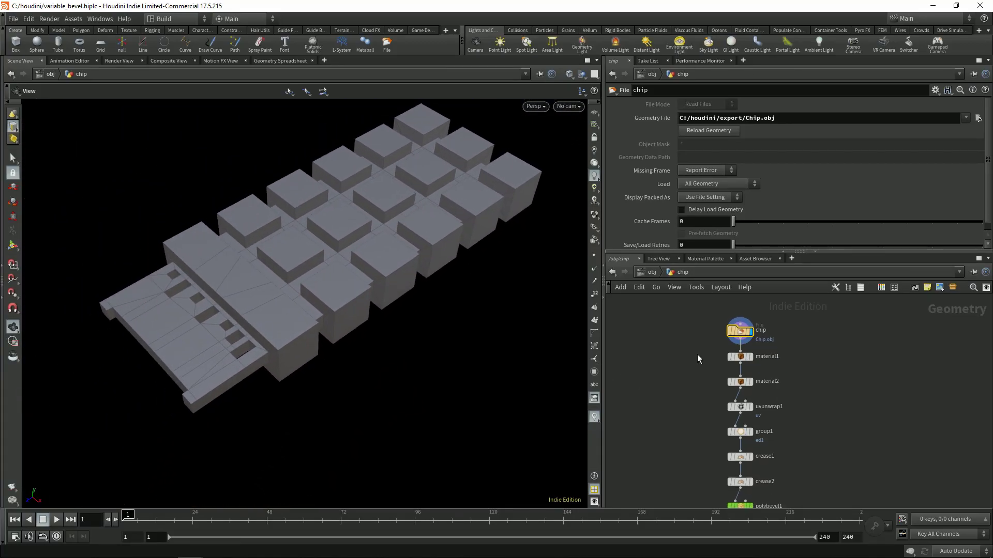
{"action": "left_click", "coordinate": [740, 356]}
{"action": "left_click", "coordinate": [742, 382]}
{"action": "middle_click_drag", "start_coordinate": [693, 408], "coordinate": [688, 349]}
{"action": "key", "text": "d"}
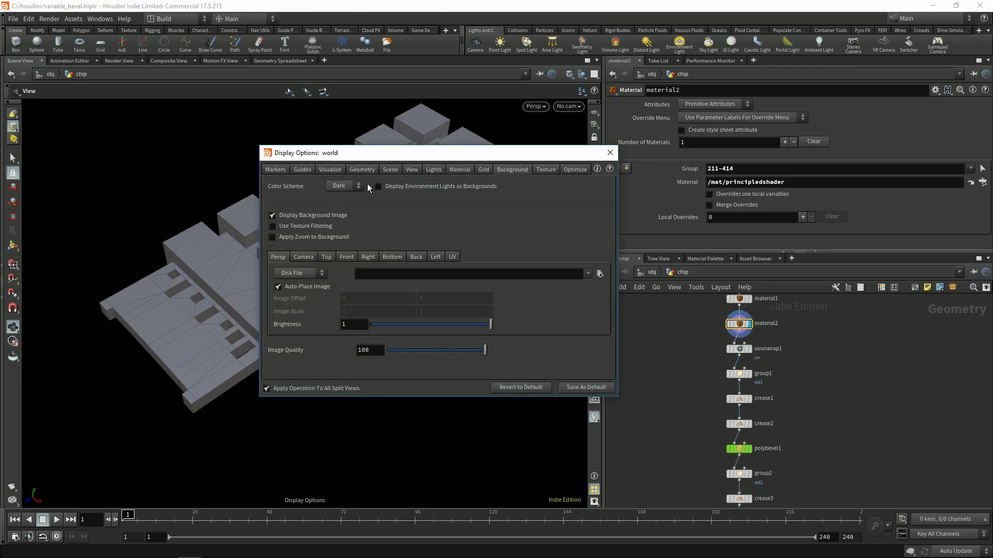
{"action": "left_click", "coordinate": [460, 169]}
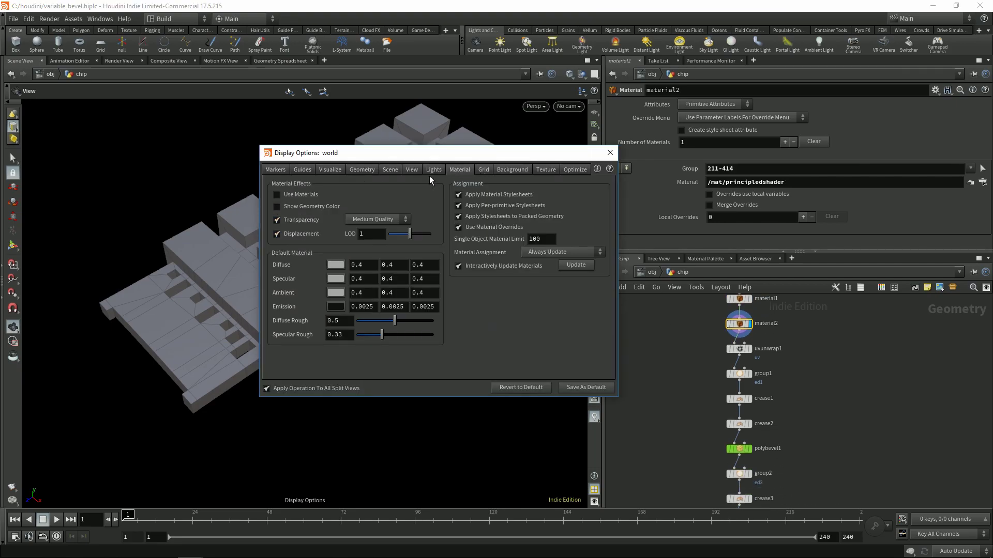
{"action": "left_click", "coordinate": [307, 200]}
{"action": "key", "text": "Escape"}
Step: Display the material1 result, then the uvunwrap1 output
{"action": "scroll", "coordinate": [344, 276], "scroll_direction": "up", "scroll_amount": 3}
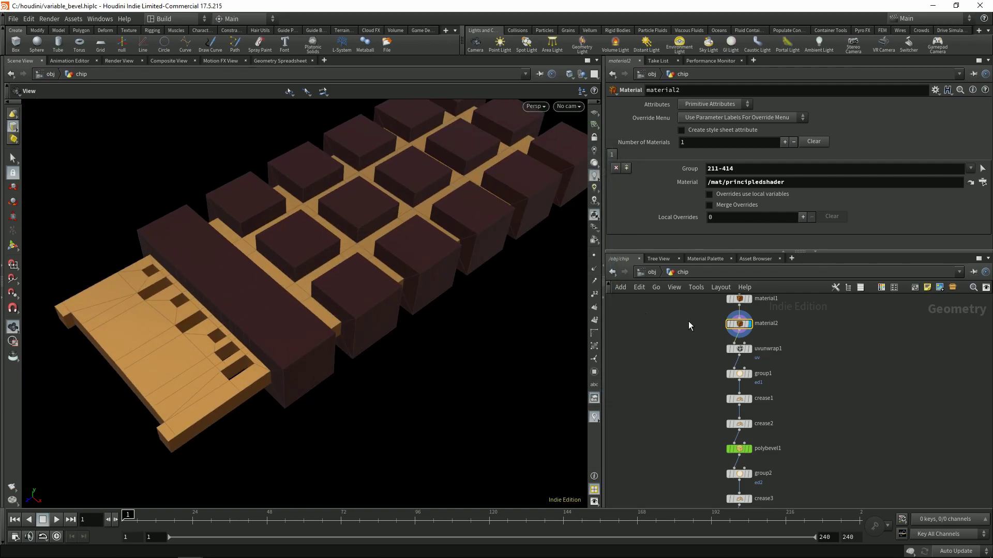
{"action": "scroll", "coordinate": [706, 321], "scroll_direction": "up", "scroll_amount": 2}
{"action": "left_click", "coordinate": [748, 336]}
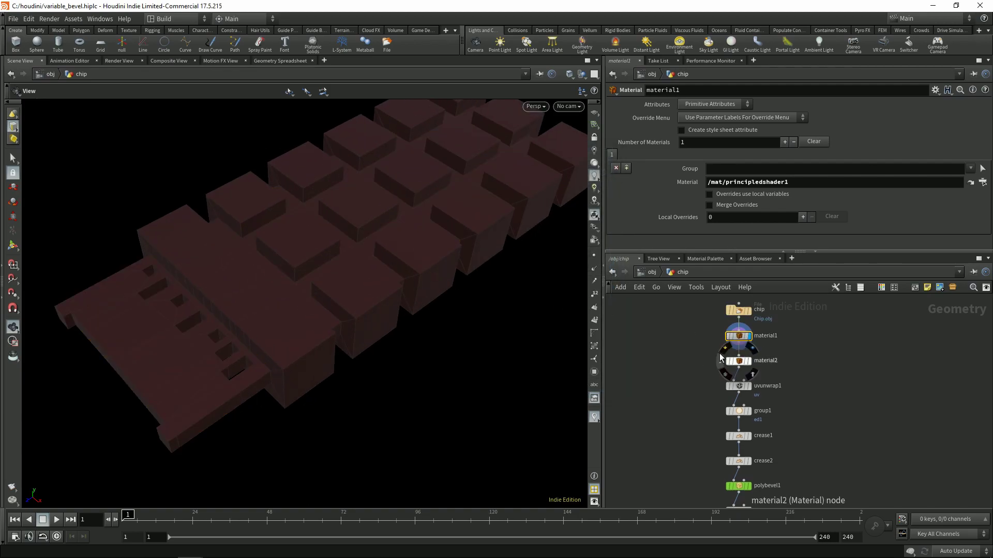
{"action": "left_click", "coordinate": [748, 360]}
{"action": "left_click", "coordinate": [748, 386]}
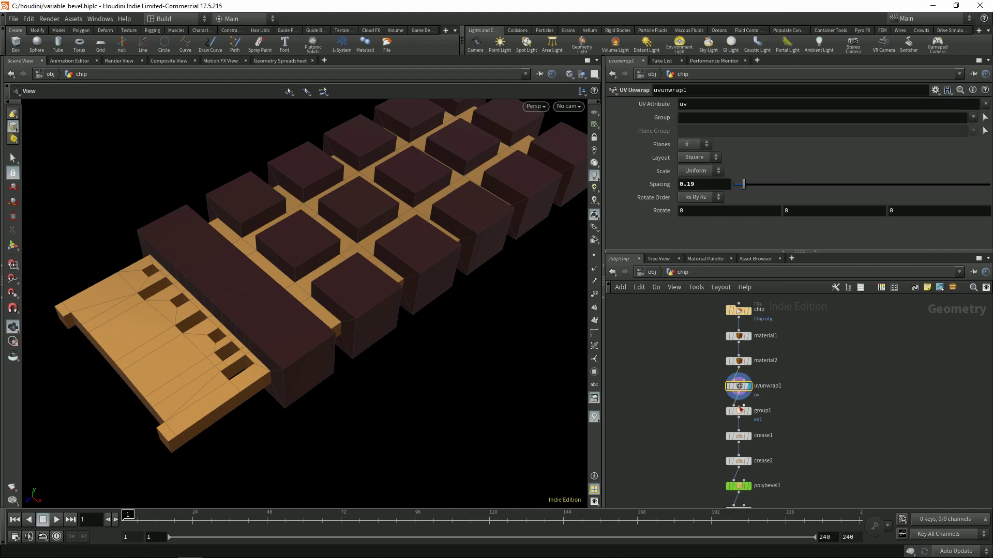
{"action": "scroll", "coordinate": [326, 317], "scroll_direction": "down", "scroll_amount": 4}
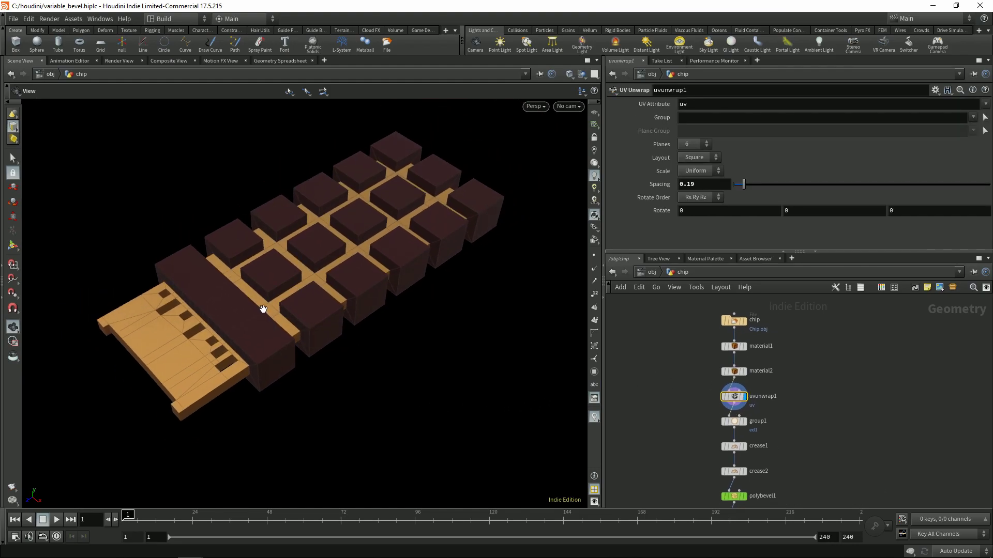
Step: Split the viewport with a UV layout view and try a checkerboard UV background
{"action": "key", "text": "ctrl+4"}
{"action": "left_click_drag", "start_coordinate": [244, 286], "coordinate": [243, 243]}
{"action": "key", "text": "space+5"}
{"action": "scroll", "coordinate": [468, 224], "scroll_direction": "up", "scroll_amount": 3}
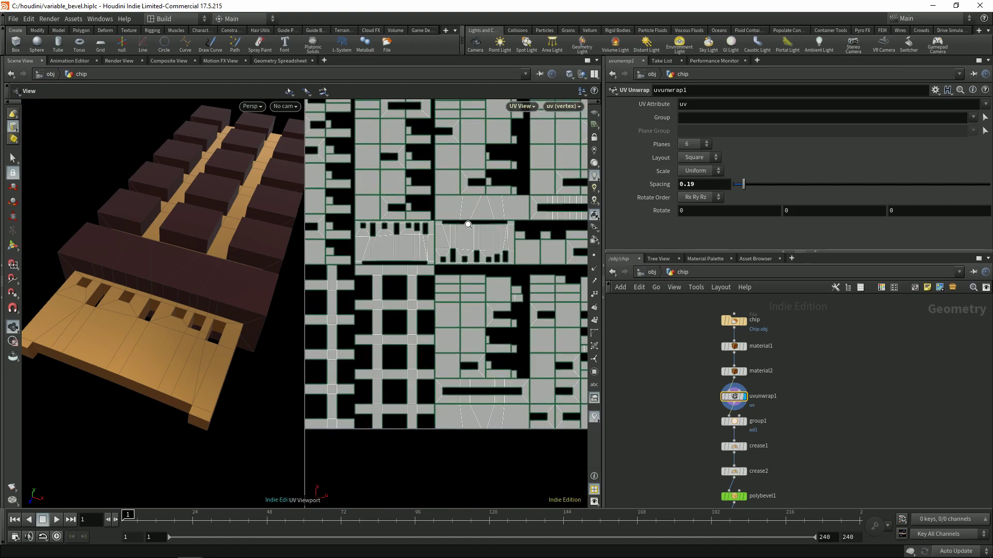
{"action": "scroll", "coordinate": [468, 225], "scroll_direction": "down", "scroll_amount": 2}
{"action": "left_click", "coordinate": [562, 106]}
{"action": "mouse_move", "coordinate": [576, 158]}
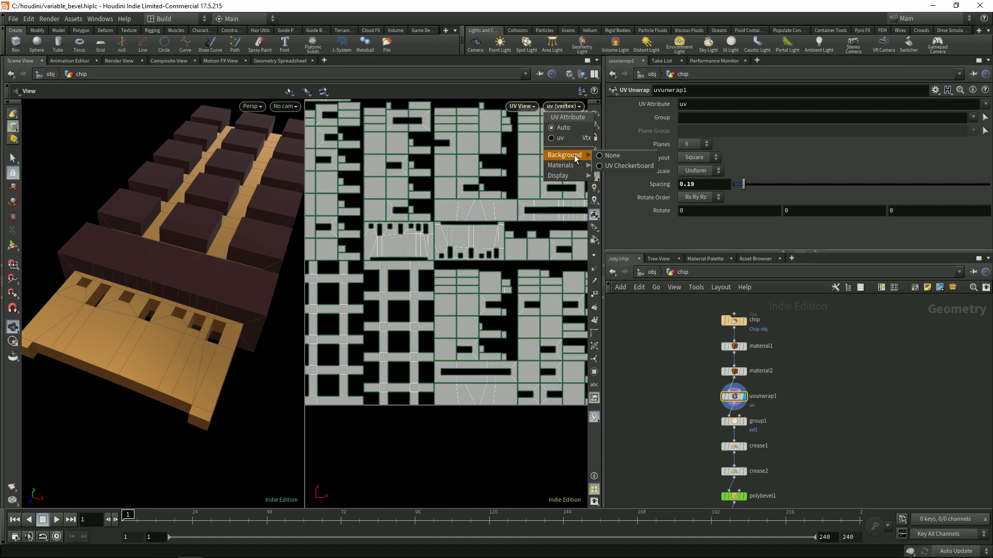
{"action": "left_click", "coordinate": [629, 165]}
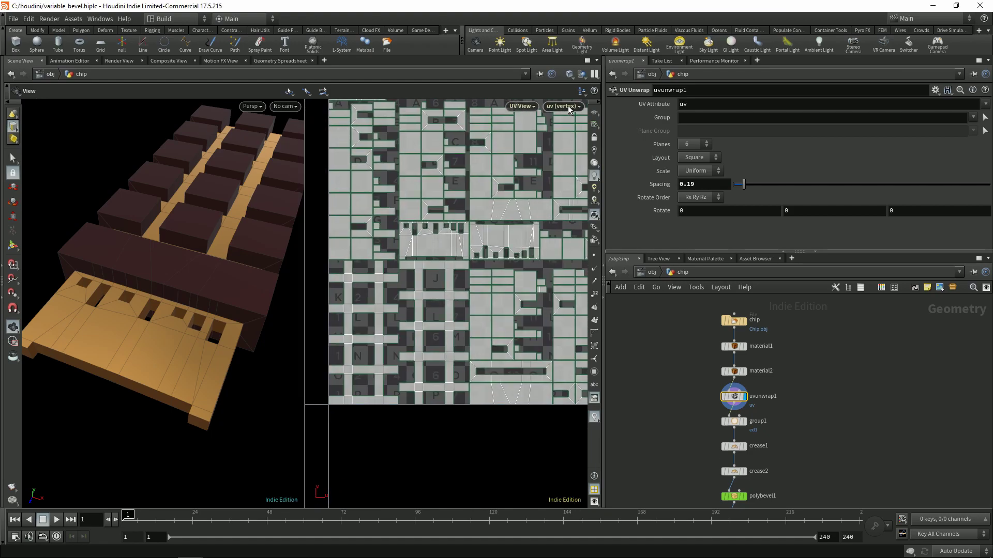
{"action": "left_click", "coordinate": [567, 107]}
{"action": "mouse_move", "coordinate": [571, 160]}
{"action": "left_click", "coordinate": [610, 157]}
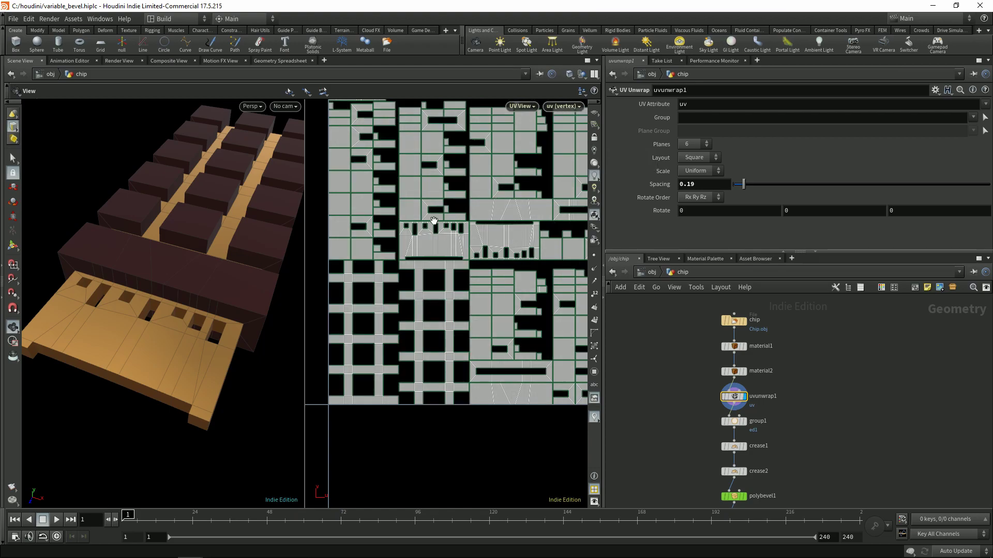
{"action": "scroll", "coordinate": [433, 220], "scroll_direction": "down", "scroll_amount": 2}
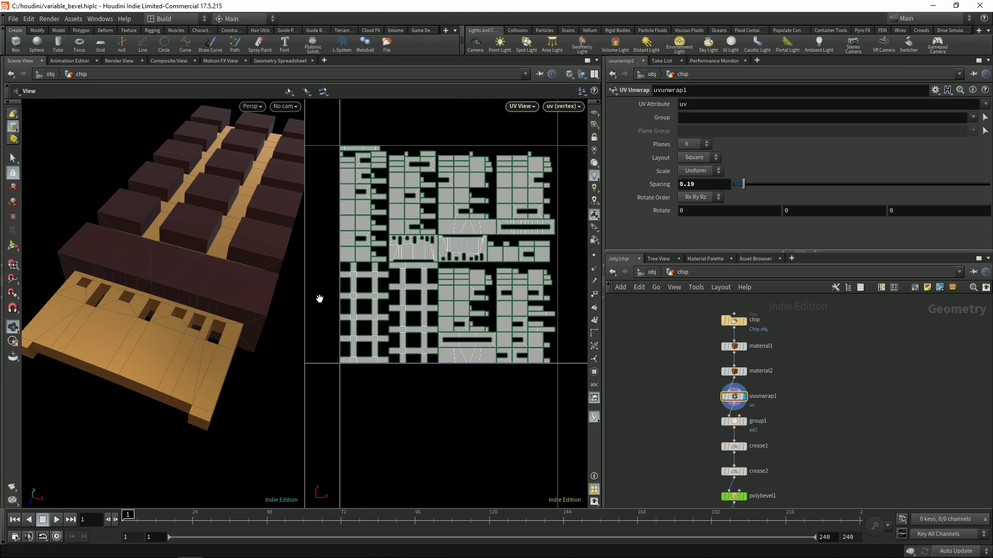
Step: Return to a single perspective view with environment lights shown as the background
{"action": "key", "text": "space+b"}
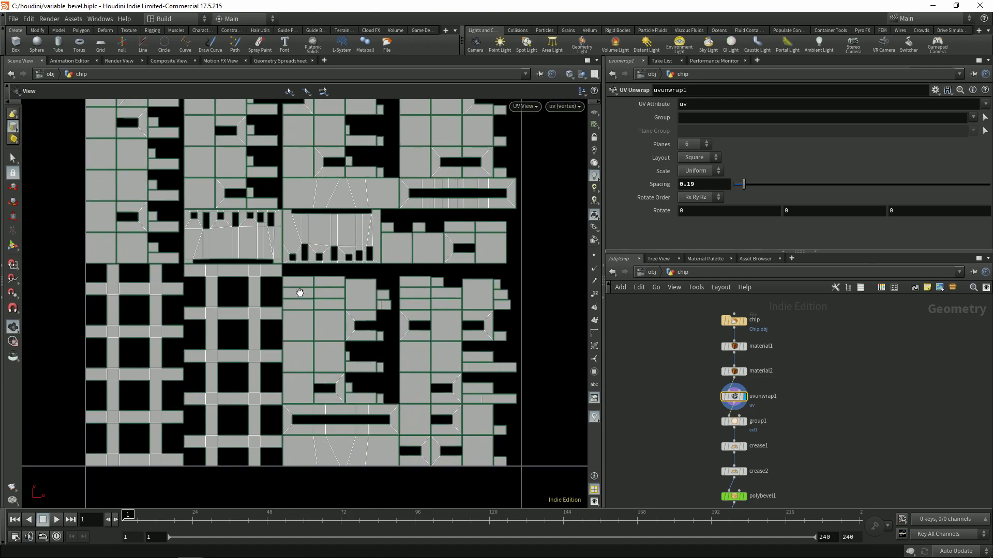
{"action": "key", "text": "space+1"}
{"action": "left_click_drag", "start_coordinate": [336, 271], "coordinate": [373, 254]}
{"action": "key", "text": "d"}
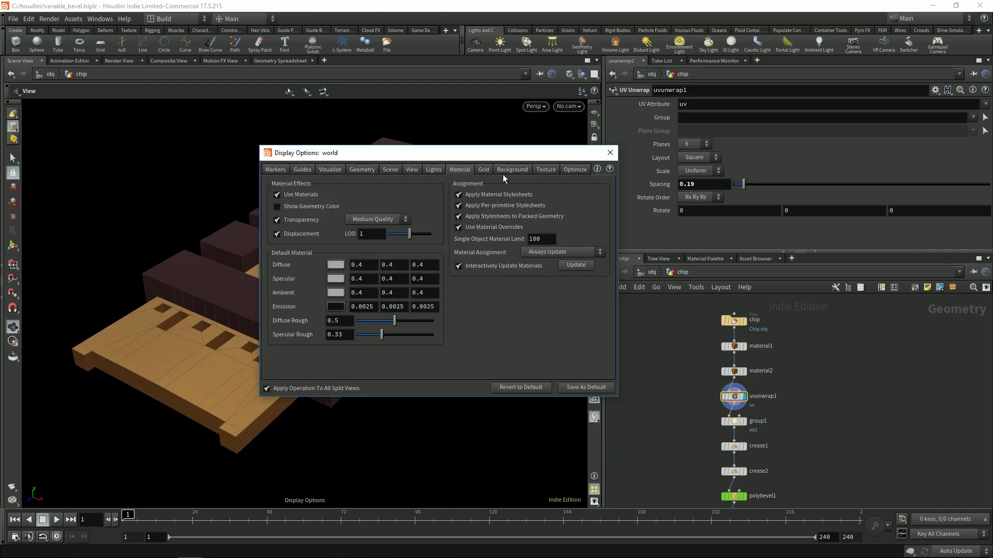
{"action": "left_click", "coordinate": [511, 170]}
{"action": "left_click", "coordinate": [378, 187]}
{"action": "key", "text": "Escape"}
Step: Select group1 and inspect the connector plate from above
{"action": "left_click_drag", "start_coordinate": [333, 266], "coordinate": [353, 274]}
{"action": "scroll", "coordinate": [666, 324], "scroll_direction": "down", "scroll_amount": 3}
{"action": "scroll", "coordinate": [666, 319], "scroll_direction": "up", "scroll_amount": 3}
{"action": "left_click", "coordinate": [745, 359]}
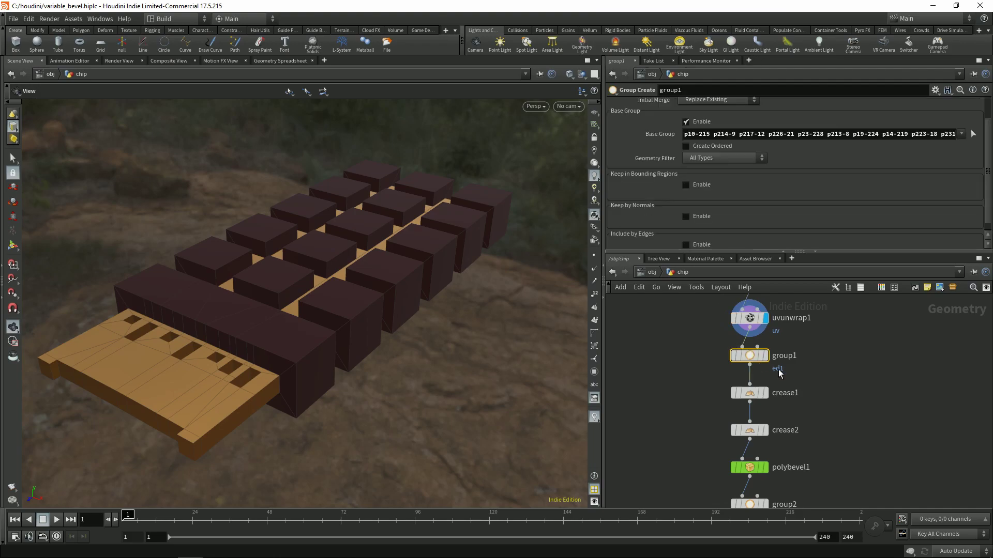
{"action": "left_click_drag", "start_coordinate": [296, 316], "coordinate": [352, 310]}
{"action": "scroll", "coordinate": [373, 312], "scroll_direction": "up", "scroll_amount": 5}
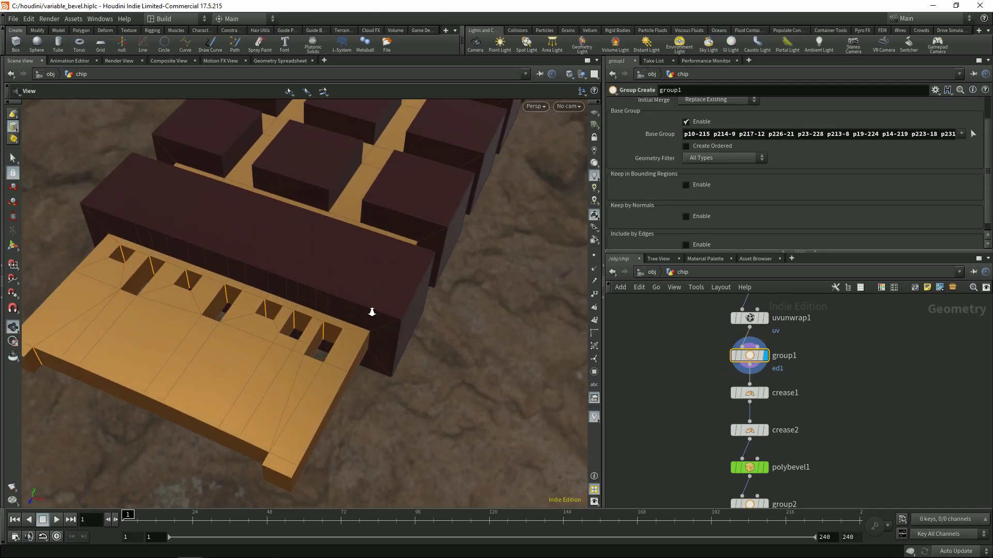
{"action": "mouse_move", "coordinate": [300, 300]}
{"action": "left_mouse_down"}
{"action": "mouse_move", "coordinate": [333, 317]}
{"action": "mouse_move", "coordinate": [317, 344]}
{"action": "mouse_move", "coordinate": [261, 271]}
{"action": "mouse_move", "coordinate": [237, 328]}
{"action": "mouse_move", "coordinate": [219, 268]}
{"action": "mouse_move", "coordinate": [236, 234]}
{"action": "mouse_move", "coordinate": [312, 309]}
{"action": "left_mouse_up"}
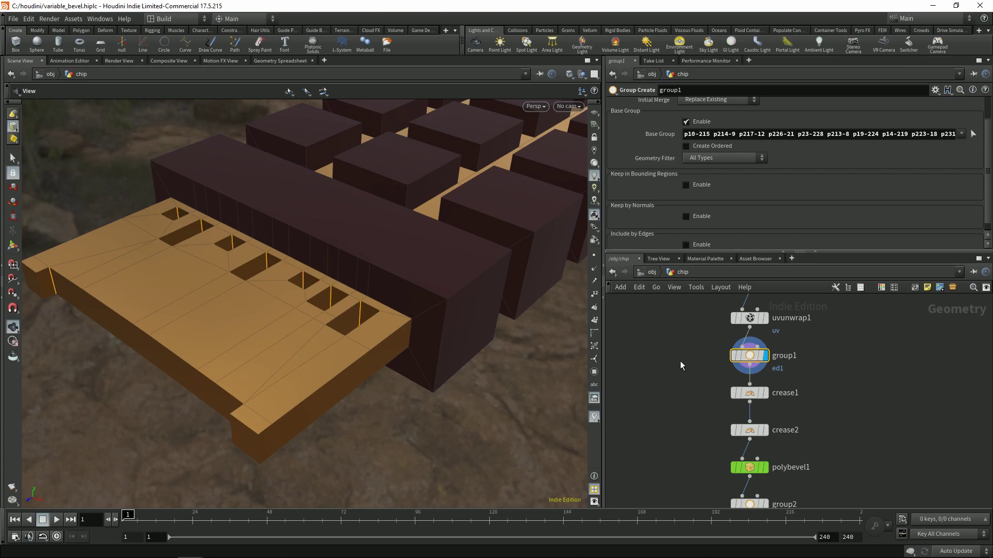
Step: Move the display flag through crease1, crease2 and polybevel1 to see the rounded slot holes
{"action": "middle_click_drag", "start_coordinate": [681, 361], "coordinate": [678, 344]}
{"action": "left_click", "coordinate": [750, 371]}
{"action": "left_click", "coordinate": [766, 371]}
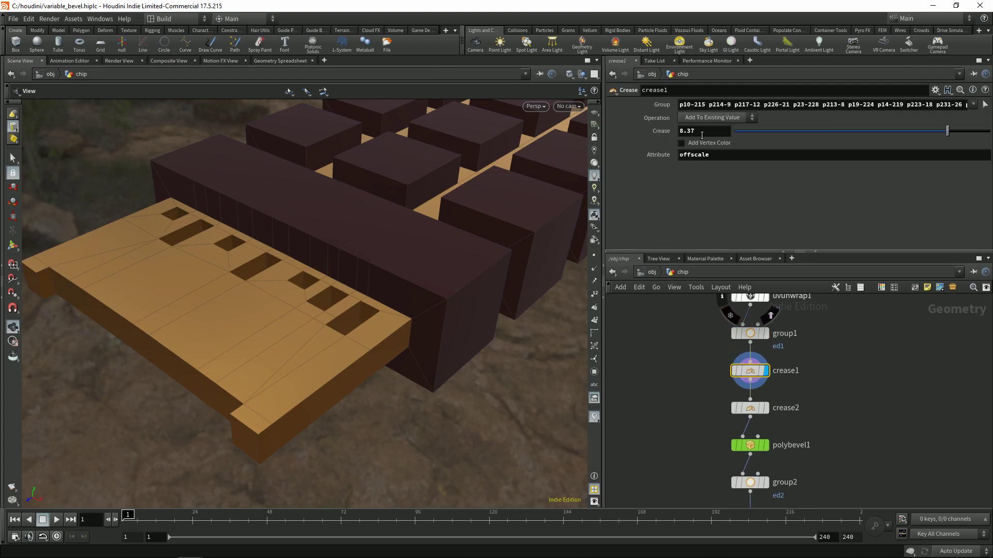
{"action": "left_click_drag", "start_coordinate": [387, 251], "coordinate": [390, 331]}
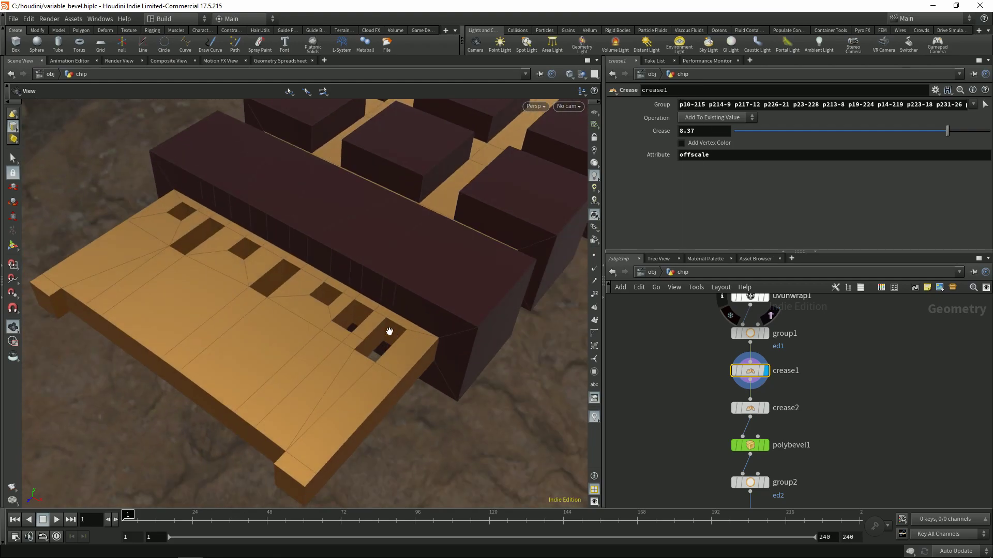
{"action": "middle_click_drag", "start_coordinate": [701, 408], "coordinate": [703, 343]}
{"action": "left_click", "coordinate": [744, 343]}
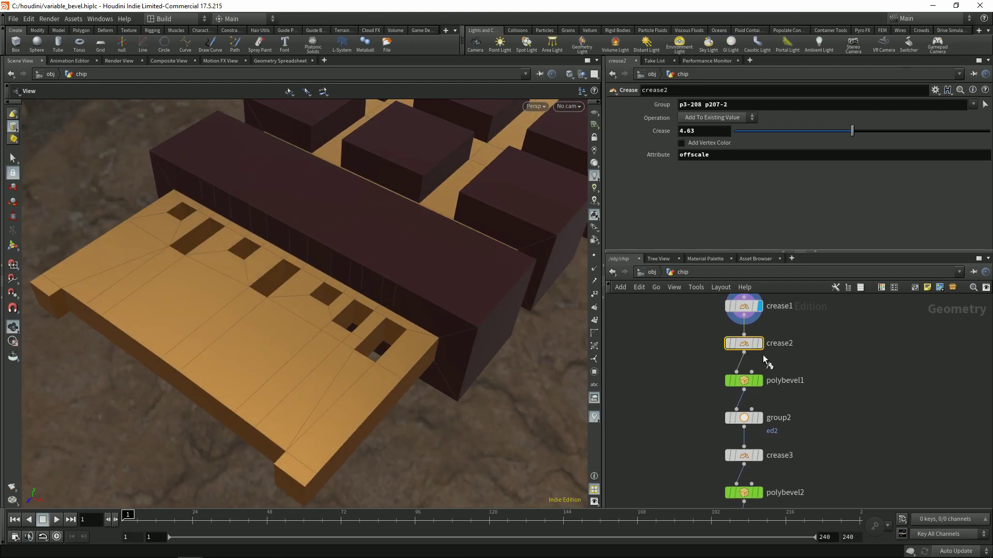
{"action": "left_click", "coordinate": [758, 344]}
{"action": "left_click", "coordinate": [739, 381]}
{"action": "left_click", "coordinate": [758, 381]}
{"action": "left_click_drag", "start_coordinate": [364, 338], "coordinate": [476, 350]}
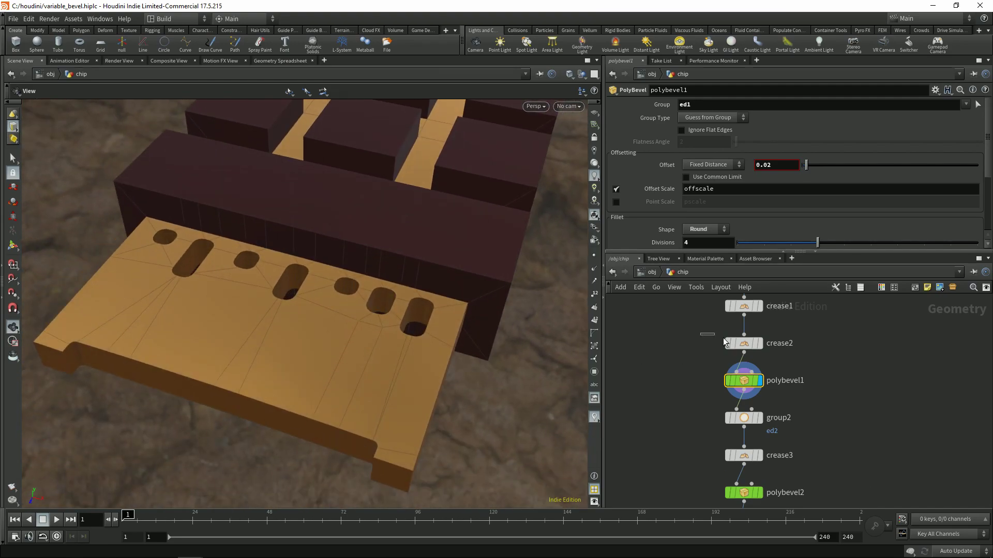
Step: Inspect crease1's settings and undo the trial Crease value change
{"action": "left_click", "coordinate": [734, 343]}
{"action": "left_click", "coordinate": [749, 307]}
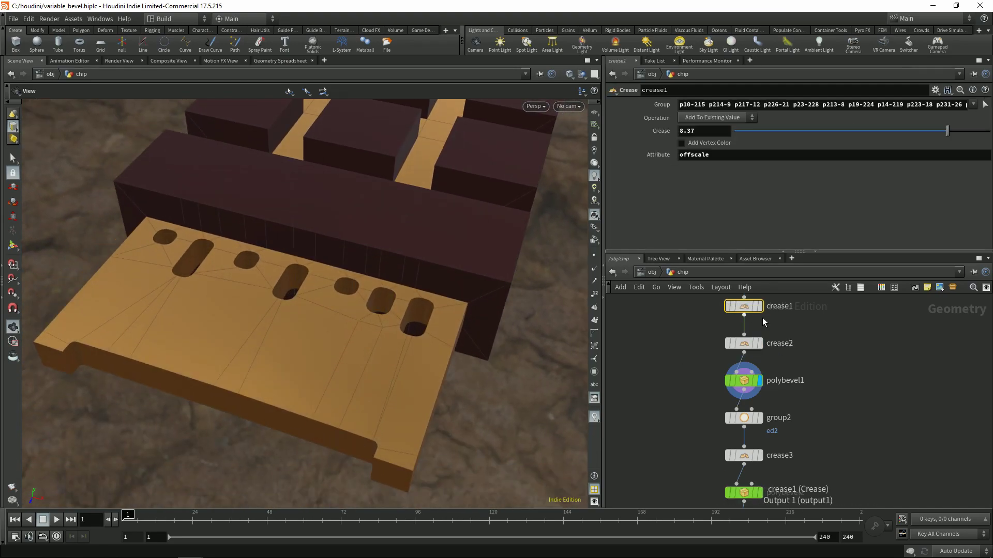
{"action": "middle_click_drag", "start_coordinate": [786, 321], "coordinate": [807, 354]}
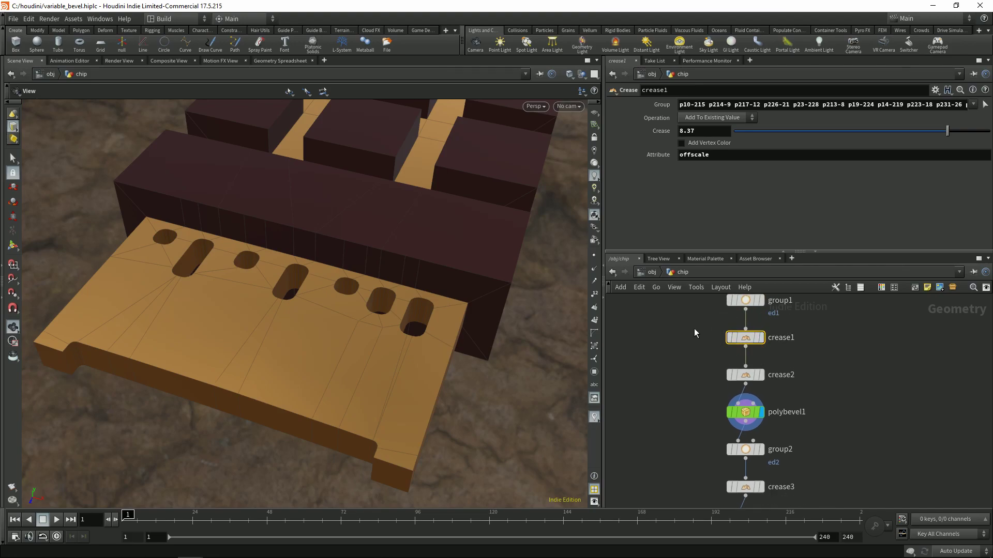
{"action": "key", "text": "ctrl+z"}
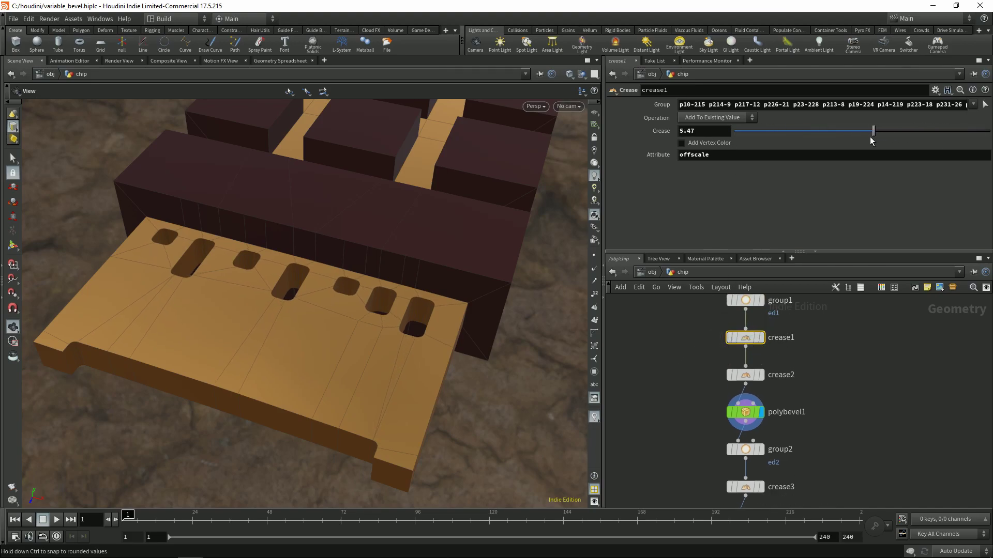
Step: Move the display flag through group2, crease3 and polybevel2 to show the rounded outer edges
{"action": "middle_click_drag", "start_coordinate": [833, 366], "coordinate": [824, 311]}
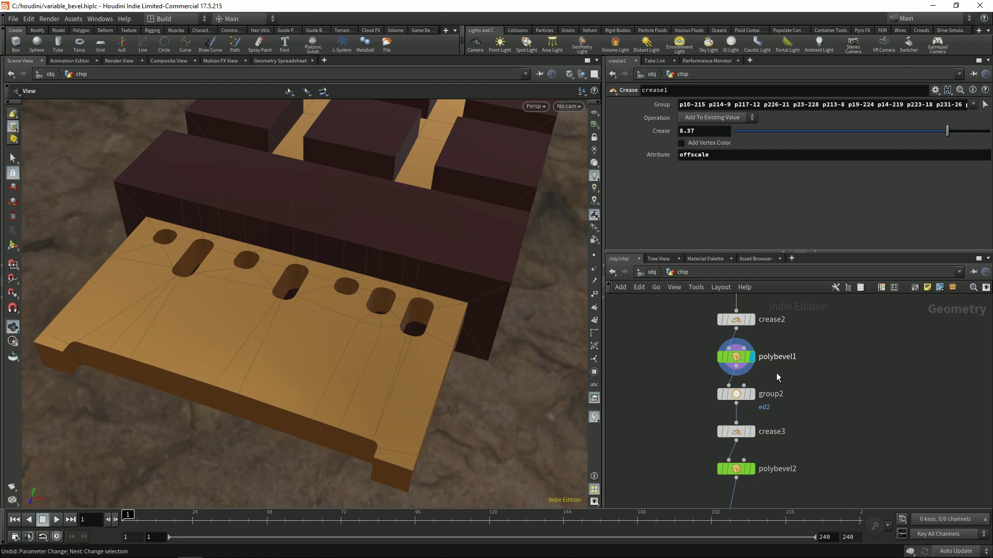
{"action": "left_click", "coordinate": [750, 394]}
{"action": "mouse_move", "coordinate": [440, 285]}
{"action": "left_mouse_down"}
{"action": "mouse_move", "coordinate": [428, 266]}
{"action": "mouse_move", "coordinate": [441, 292]}
{"action": "left_mouse_up"}
{"action": "middle_click_drag", "start_coordinate": [700, 445], "coordinate": [669, 421]}
{"action": "left_click", "coordinate": [745, 406]}
{"action": "middle_click_drag", "start_coordinate": [727, 338], "coordinate": [722, 302]}
{"action": "left_click", "coordinate": [738, 388]}
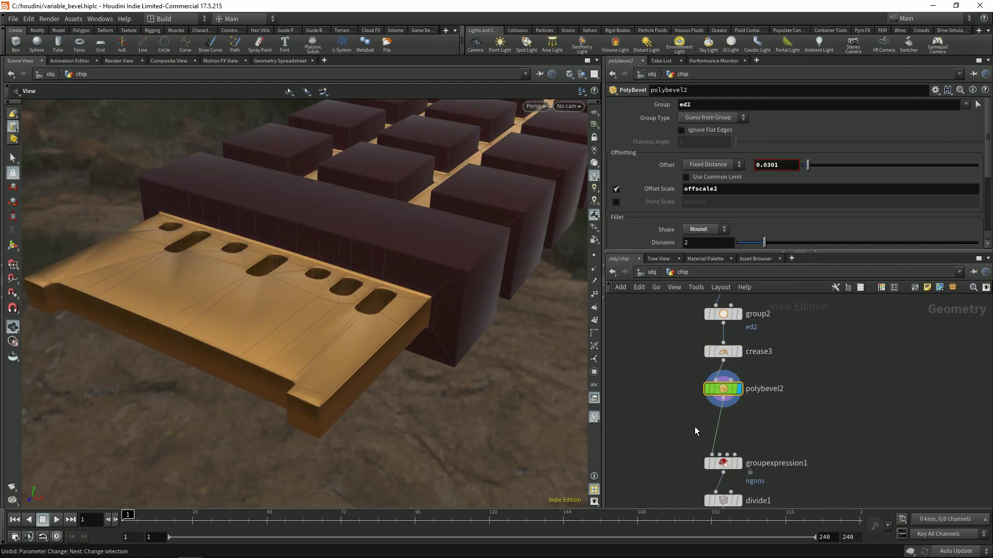
Step: Display the triangulated ngons result, then the normal2 output with recomputed normals
{"action": "middle_click_drag", "start_coordinate": [683, 440], "coordinate": [678, 384]}
{"action": "left_click", "coordinate": [709, 405]}
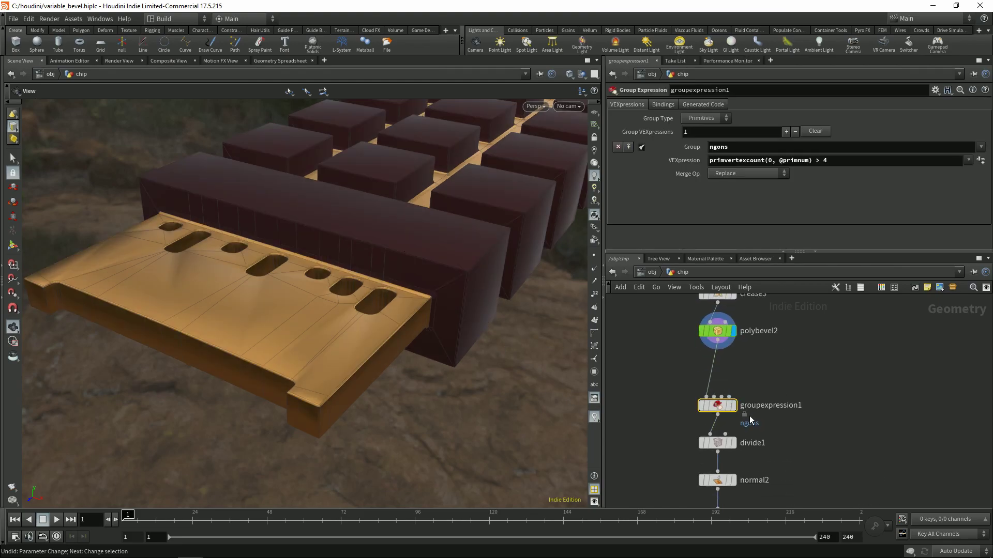
{"action": "middle_click_drag", "start_coordinate": [684, 433], "coordinate": [681, 386]}
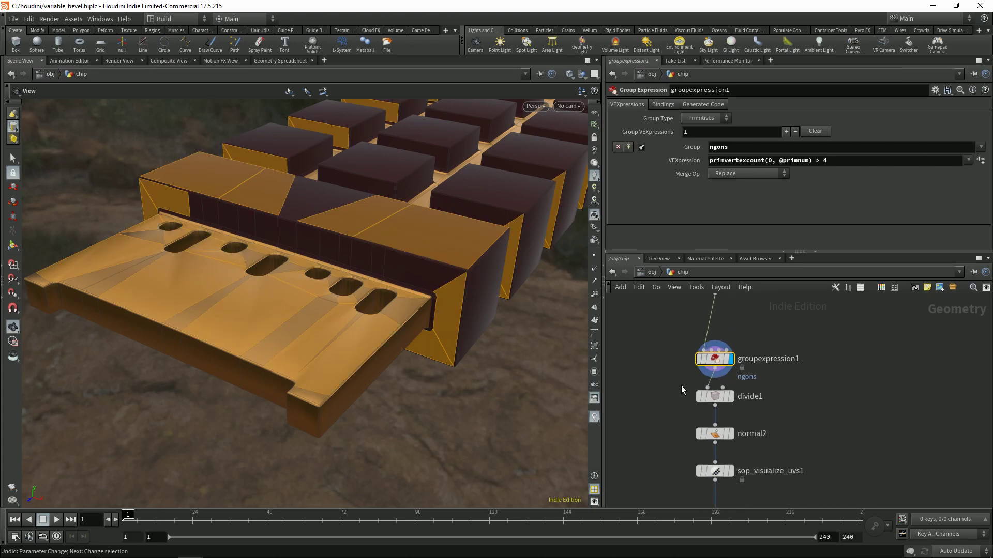
{"action": "left_click", "coordinate": [729, 396]}
{"action": "left_click", "coordinate": [714, 433]}
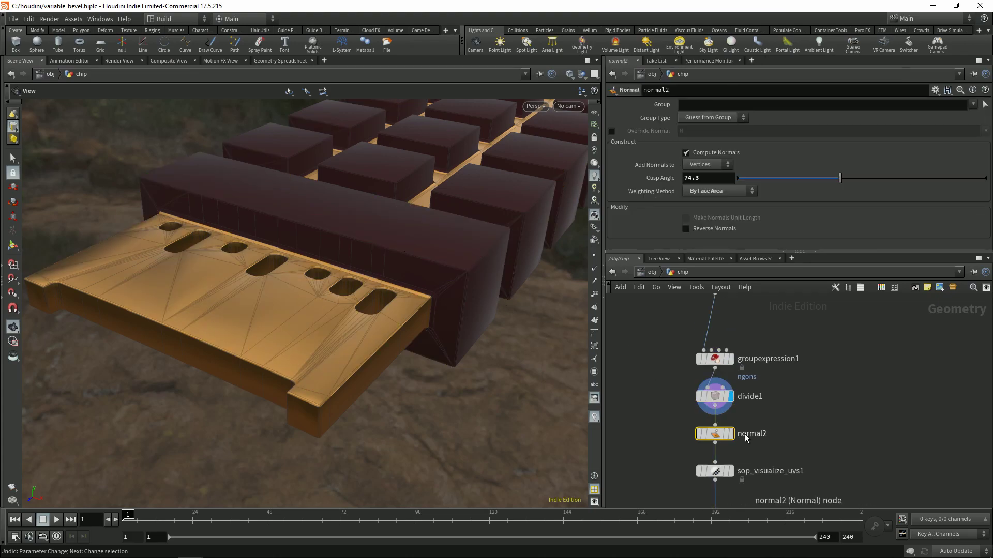
{"action": "left_click", "coordinate": [730, 434]}
Step: Orbit the chip, toggle wireframe-over-shaded on and off, then select polybevel1
{"action": "left_click_drag", "start_coordinate": [465, 296], "coordinate": [421, 242]}
{"action": "scroll", "coordinate": [411, 275], "scroll_direction": "up", "scroll_amount": 3}
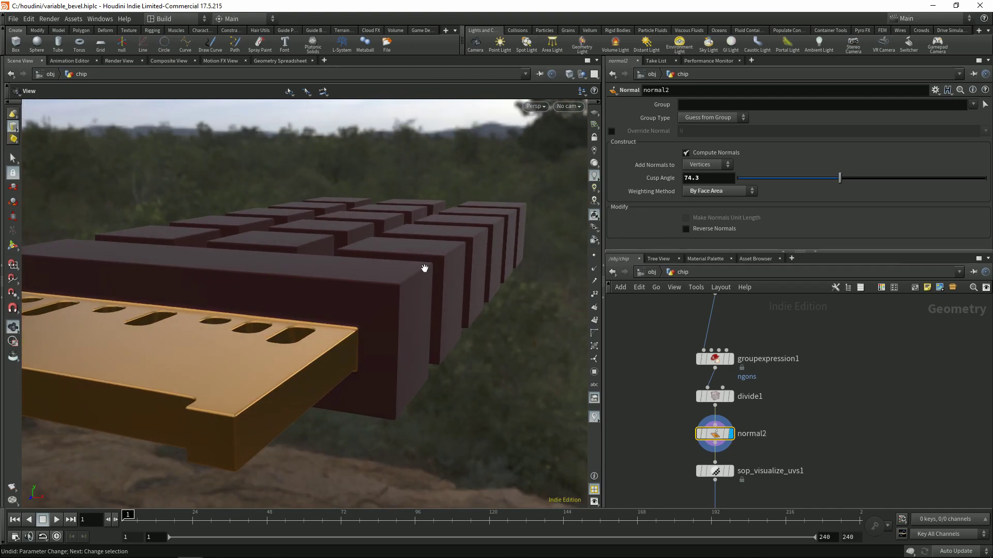
{"action": "left_click_drag", "start_coordinate": [420, 296], "coordinate": [464, 309]}
{"action": "key", "text": "shift+w"}
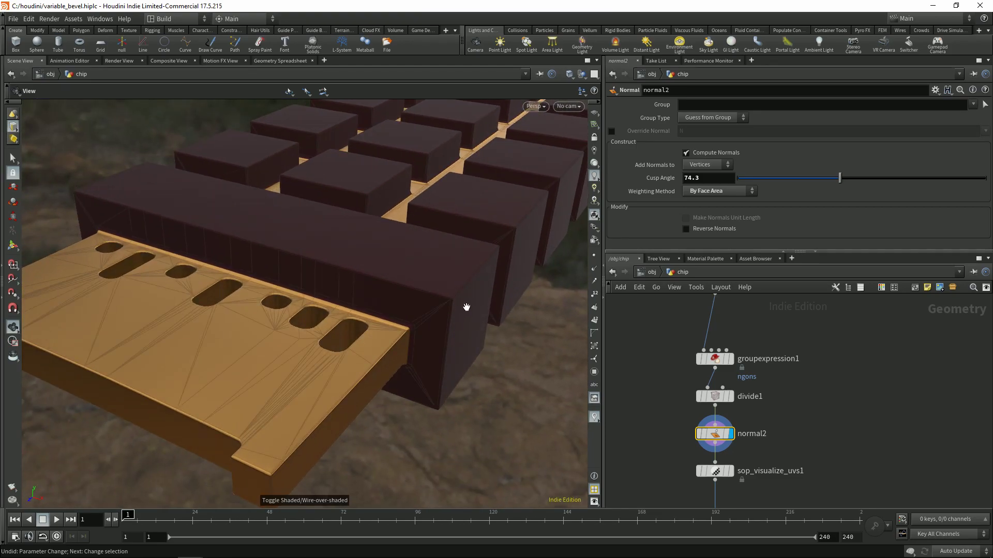
{"action": "key", "text": "shift+w"}
{"action": "scroll", "coordinate": [656, 344], "scroll_direction": "down", "scroll_amount": 3}
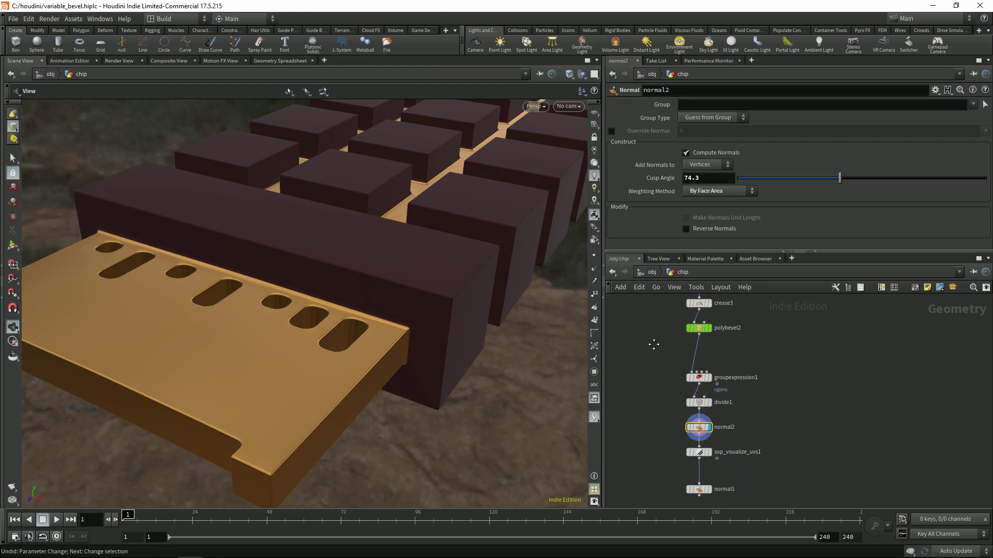
{"action": "scroll", "coordinate": [656, 354], "scroll_direction": "up", "scroll_amount": 3}
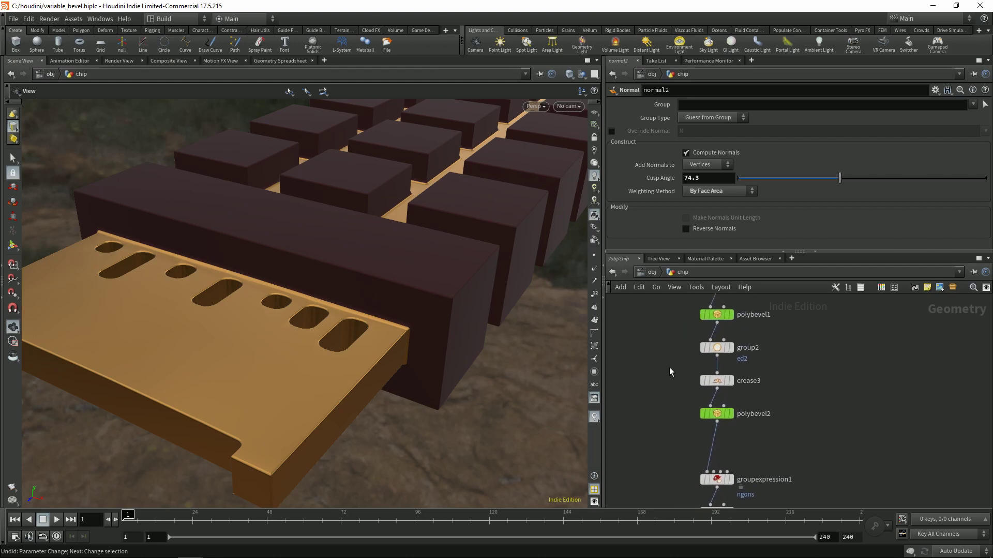
{"action": "left_click", "coordinate": [723, 317]}
Step: Select polybevel1 and polybevel2 and toggle their bypass with Q to compare the chip
{"action": "left_click", "coordinate": [716, 413], "text": "shift"}
{"action": "key", "text": "q"}
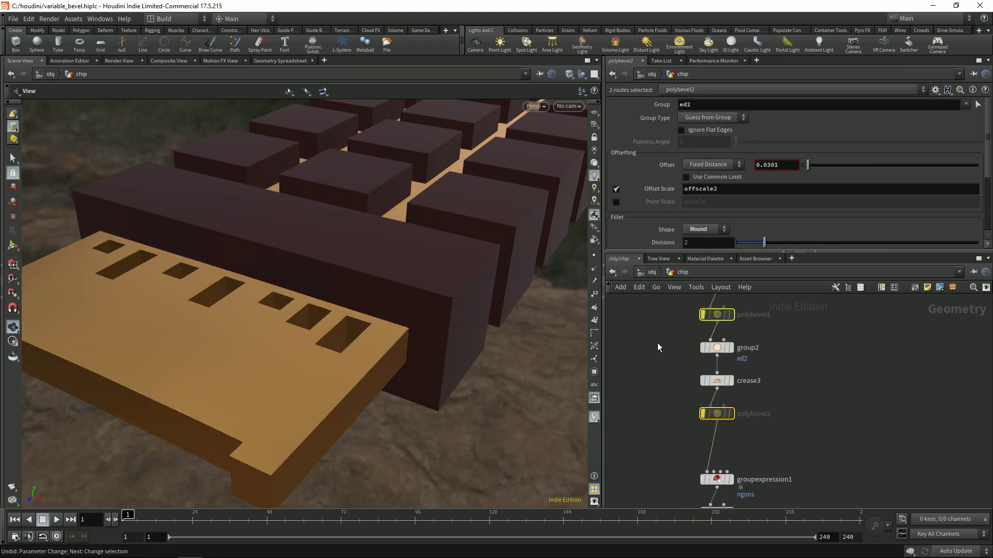
{"action": "key", "text": "q"}
{"action": "key", "text": "q"}
{"action": "left_click_drag", "start_coordinate": [472, 277], "coordinate": [371, 324]}
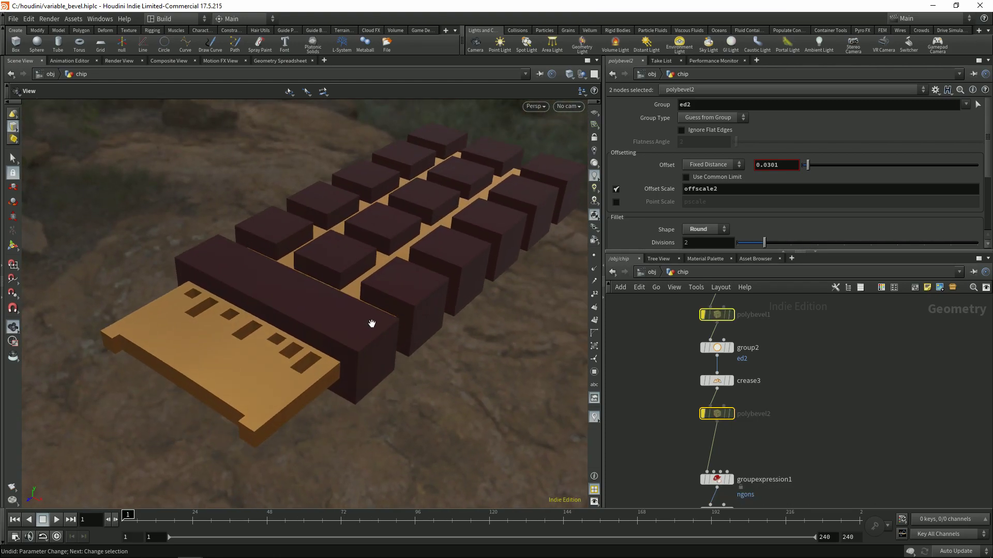
{"action": "key", "text": "q"}
{"action": "key", "text": "q"}
{"action": "left_click_drag", "start_coordinate": [445, 338], "coordinate": [425, 248]}
{"action": "key", "text": "q"}
Step: Display sop_visualize_uvs1, then normal1, to show the UV checker texture on the chip
{"action": "middle_click_drag", "start_coordinate": [660, 466], "coordinate": [639, 356]}
{"action": "left_click", "coordinate": [683, 370]}
{"action": "key", "text": "r"}
{"action": "left_click", "coordinate": [693, 420]}
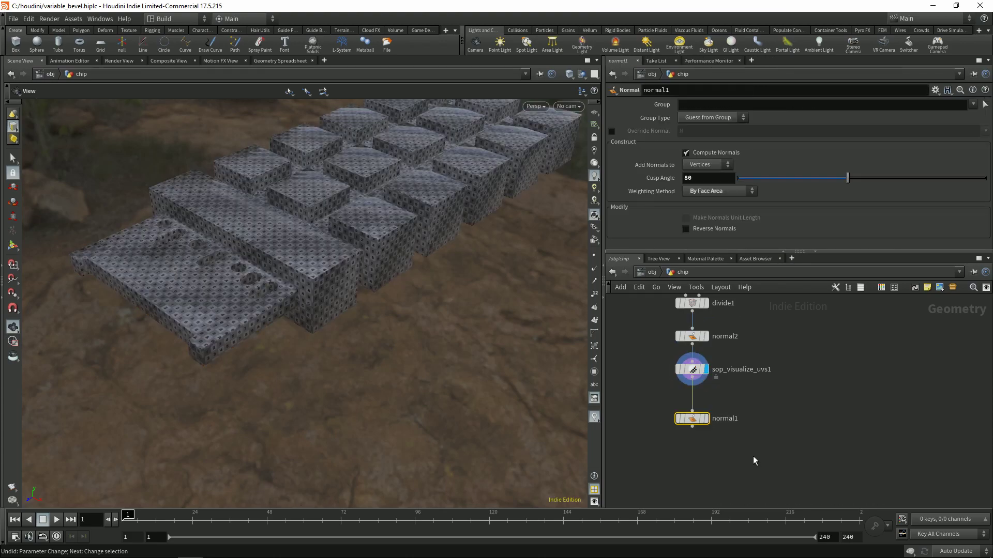
{"action": "left_click", "coordinate": [704, 420]}
{"action": "left_click_drag", "start_coordinate": [460, 325], "coordinate": [408, 314]}
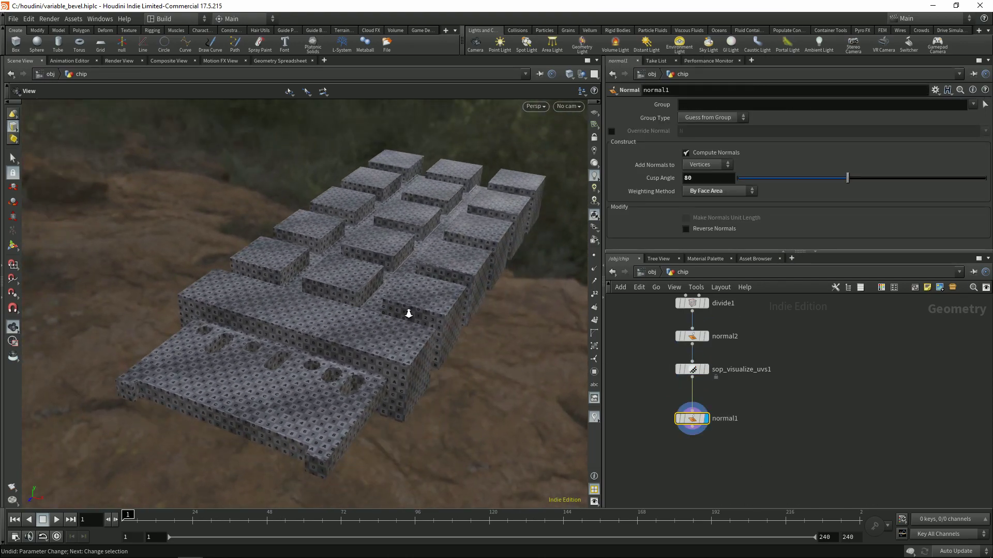
{"action": "scroll", "coordinate": [408, 314], "scroll_direction": "up", "scroll_amount": 6}
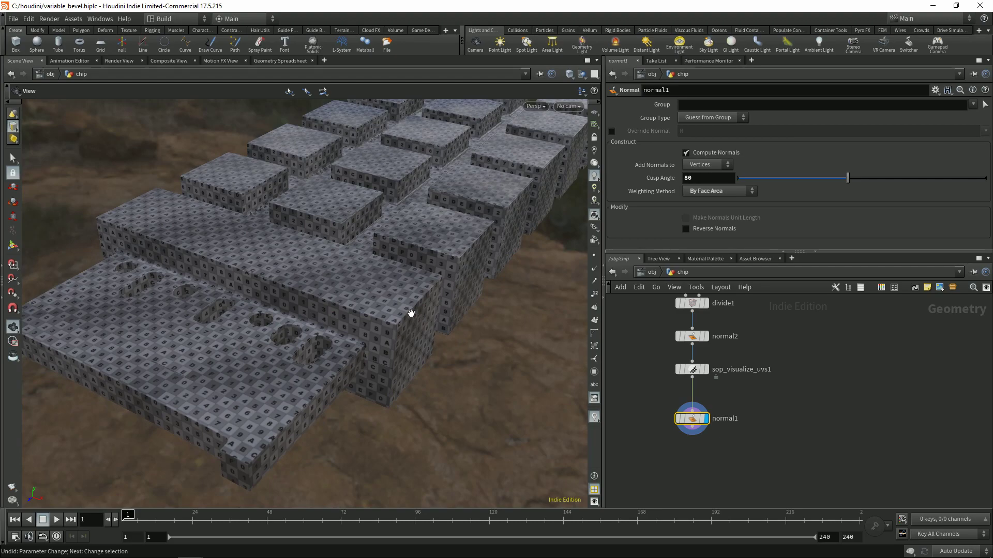
{"action": "middle_click", "coordinate": [681, 348]}
Step: Reselect both PolyBevels, toggle their bypass with B, and split the viewport into two side-by-side views
{"action": "middle_click_drag", "start_coordinate": [713, 392], "coordinate": [696, 407]}
{"action": "left_click", "coordinate": [739, 407]}
{"action": "middle_click_drag", "start_coordinate": [711, 333], "coordinate": [715, 364]}
{"action": "left_click", "coordinate": [744, 338], "text": "shift"}
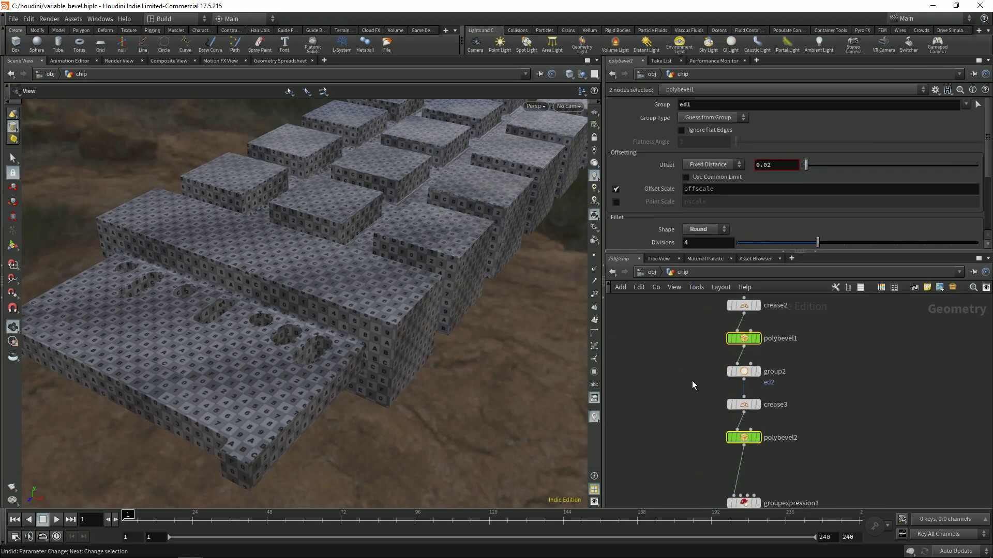
{"action": "key", "text": "b"}
{"action": "key", "text": "b"}
{"action": "key", "text": "b"}
{"action": "key", "text": "b"}
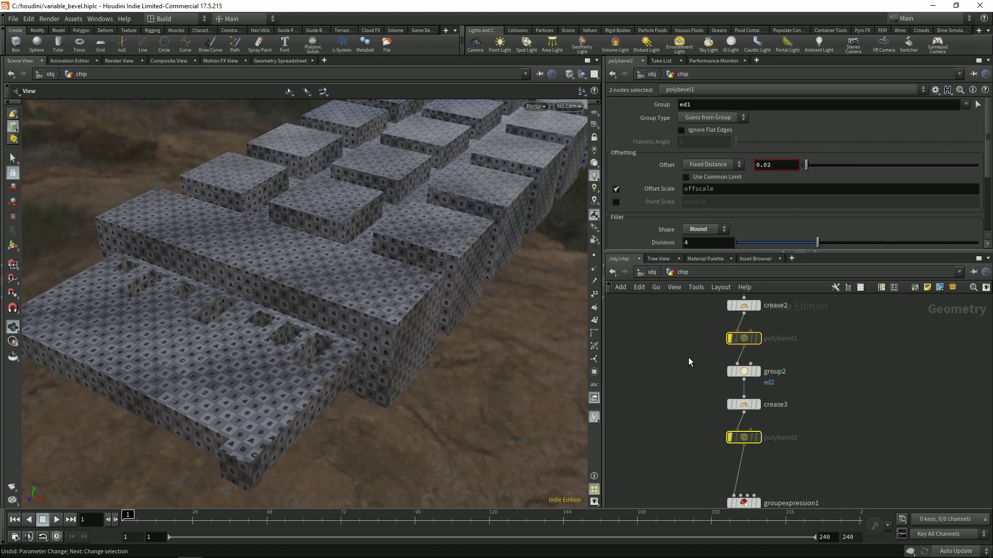
{"action": "key", "text": "b"}
{"action": "key", "text": "b"}
{"action": "key", "text": "b"}
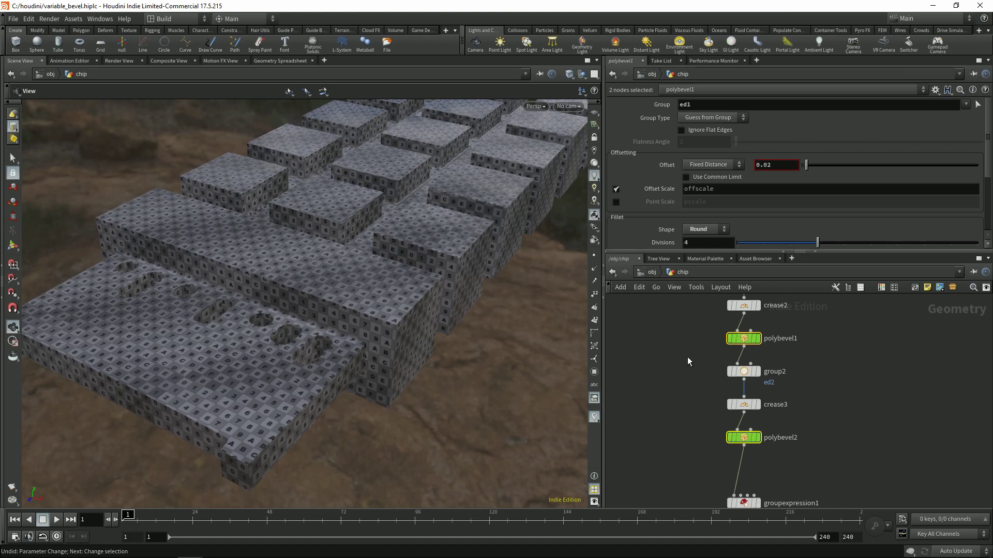
{"action": "key", "text": "b"}
{"action": "left_click_drag", "start_coordinate": [455, 341], "coordinate": [406, 333]}
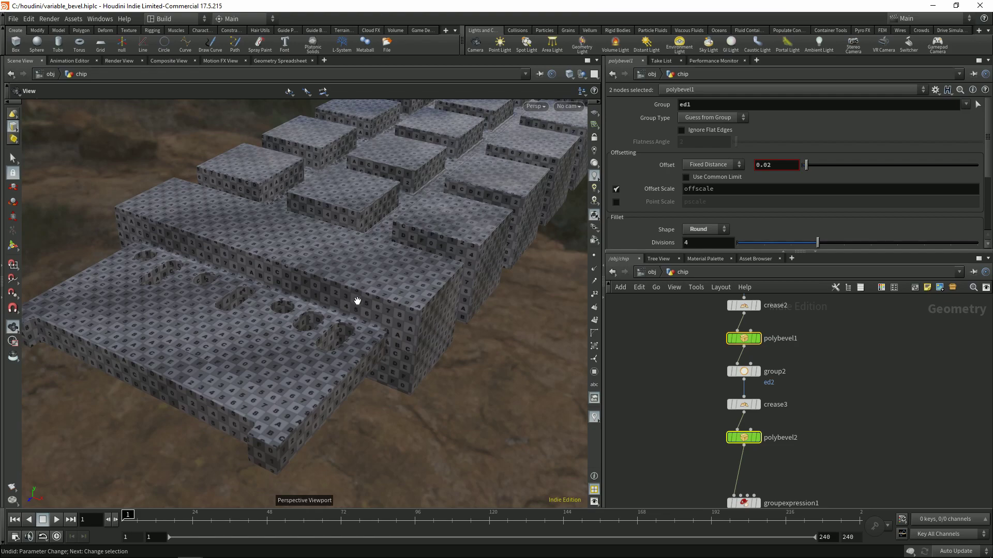
{"action": "key", "text": "ctrl+4"}
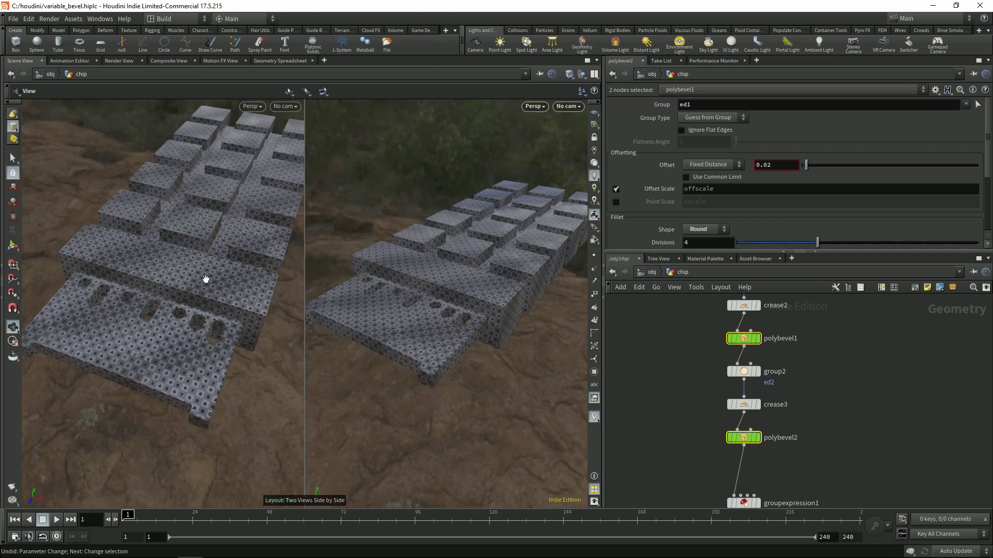
Step: Show UV View in the right pane and toggle both bevels' bypass to compare UV layouts
{"action": "key", "text": "space+5"}
{"action": "scroll", "coordinate": [434, 274], "scroll_direction": "up", "scroll_amount": 2}
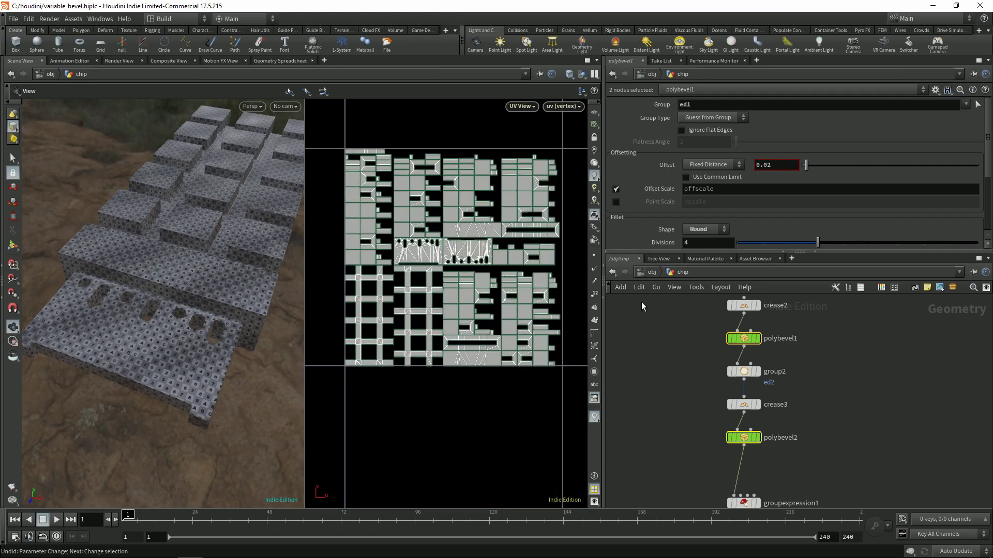
{"action": "key", "text": "b"}
{"action": "scroll", "coordinate": [515, 305], "scroll_direction": "up", "scroll_amount": 5}
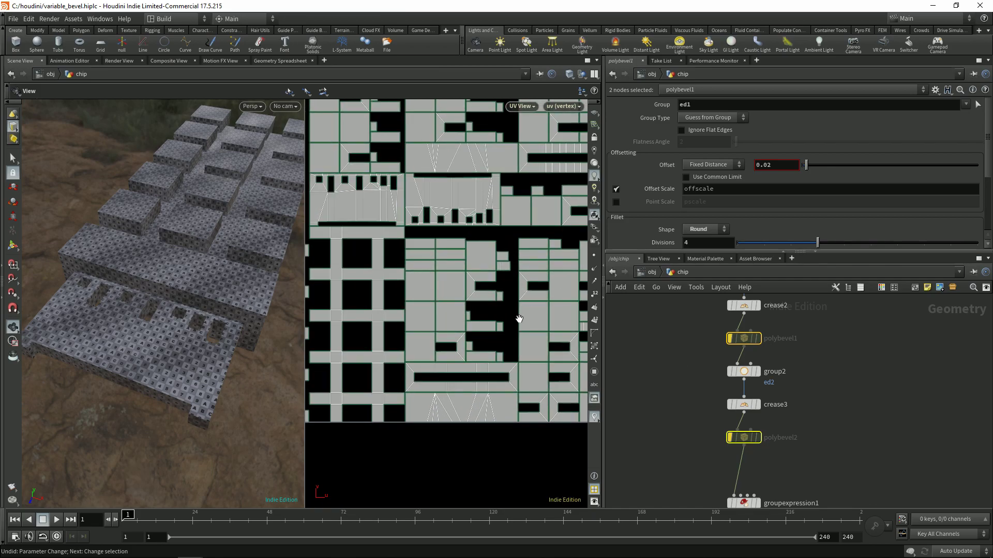
{"action": "key", "text": "b"}
{"action": "key", "text": "b"}
{"action": "key", "text": "b"}
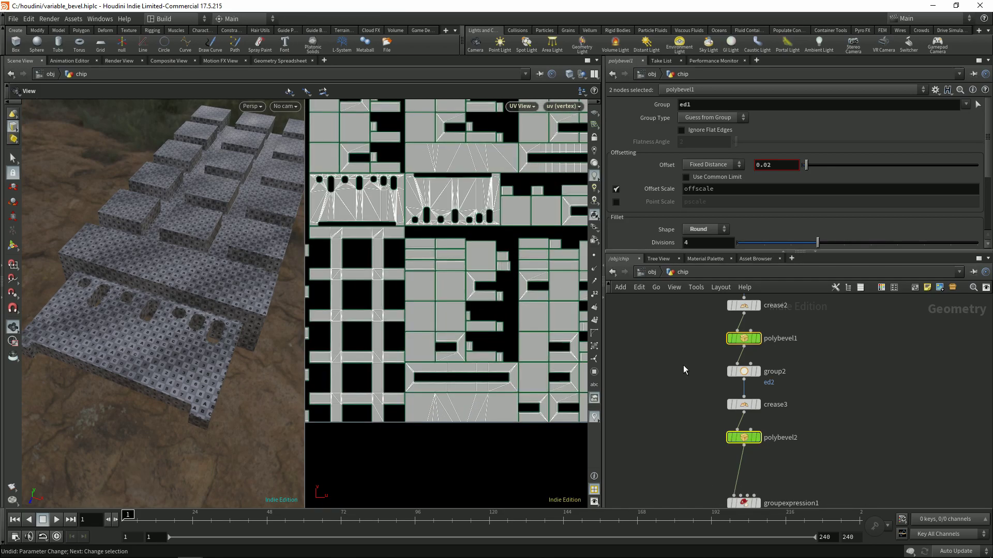
{"action": "key", "text": "b"}
{"action": "key", "text": "b"}
{"action": "key", "text": "b"}
{"action": "key", "text": "b"}
{"action": "scroll", "coordinate": [438, 271], "scroll_direction": "down", "scroll_amount": 5}
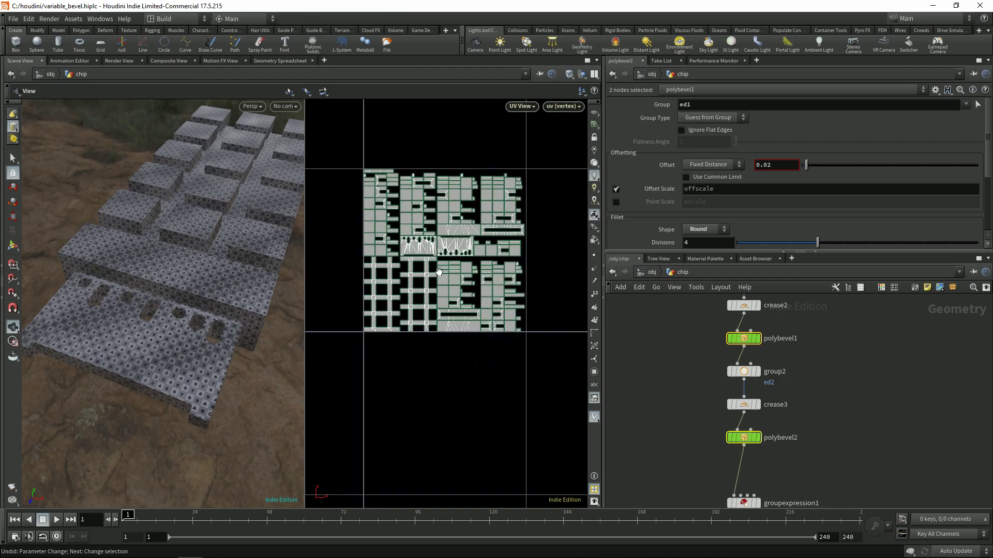
{"action": "scroll", "coordinate": [439, 272], "scroll_direction": "up", "scroll_amount": 3}
{"action": "key", "text": "b"}
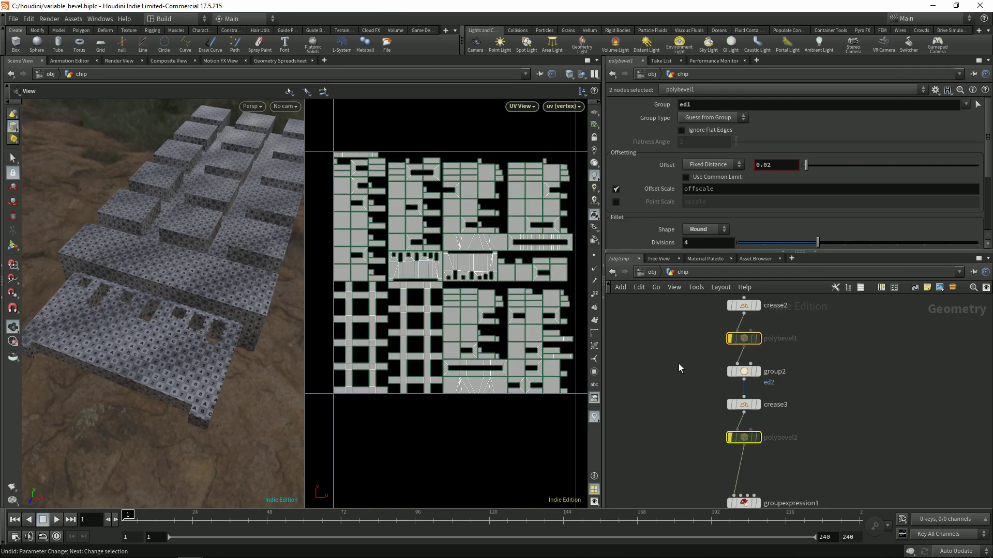
{"action": "key", "text": "b"}
{"action": "key", "text": "b"}
{"action": "key", "text": "b"}
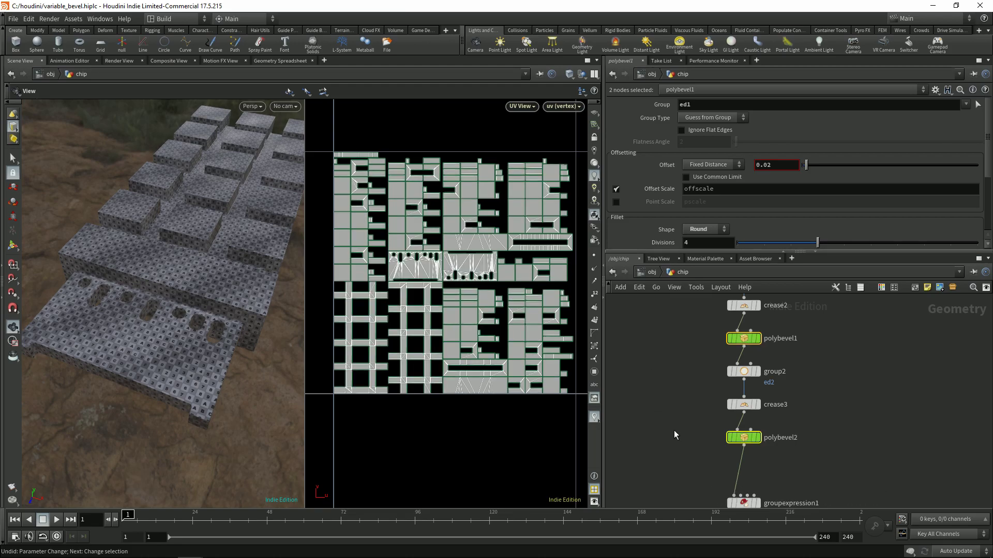
{"action": "middle_click_drag", "start_coordinate": [457, 284], "coordinate": [428, 289]}
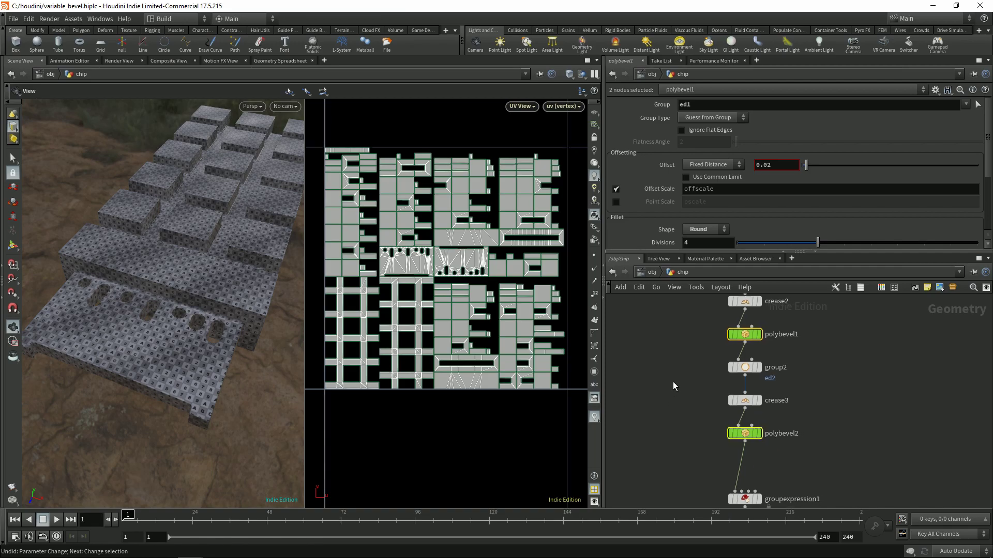
{"action": "key", "text": "q"}
{"action": "key", "text": "q"}
{"action": "key", "text": "q"}
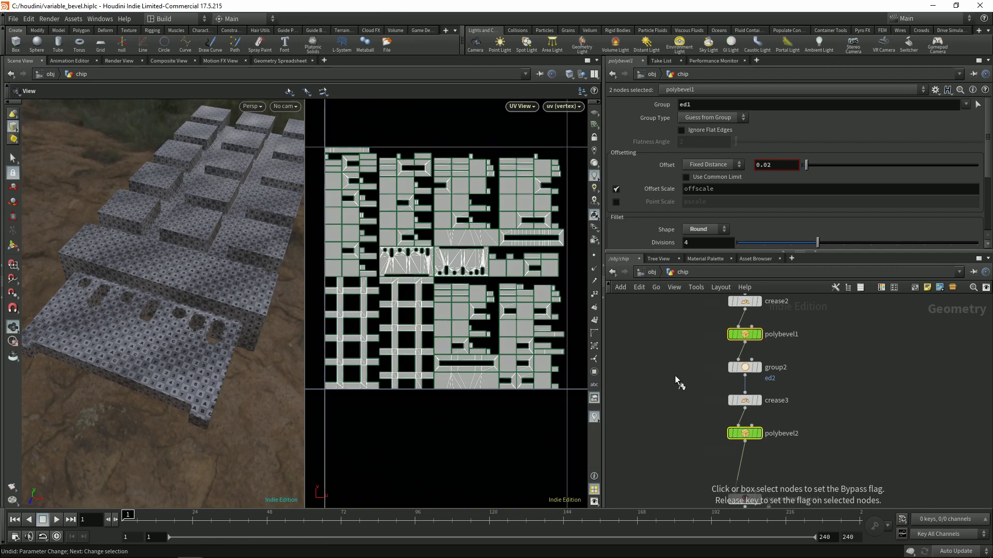